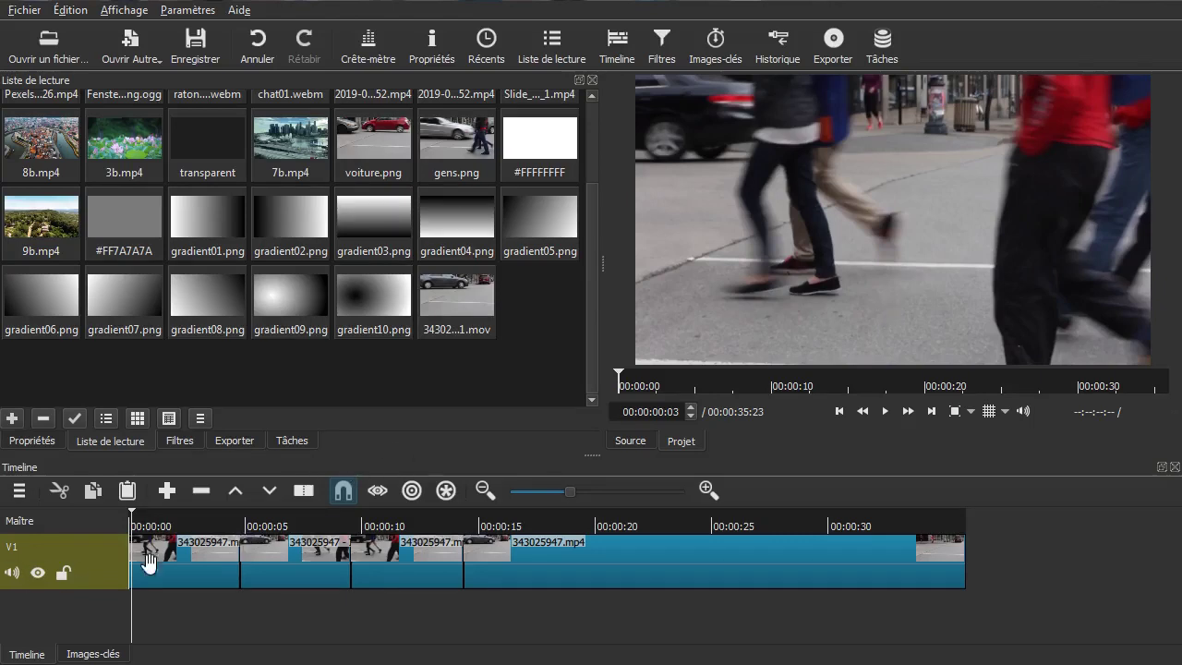
Delete the V1 track with its clips and place 343025947.mp4 from the playlist at the start of the empty timeline.
right_click(111, 580)
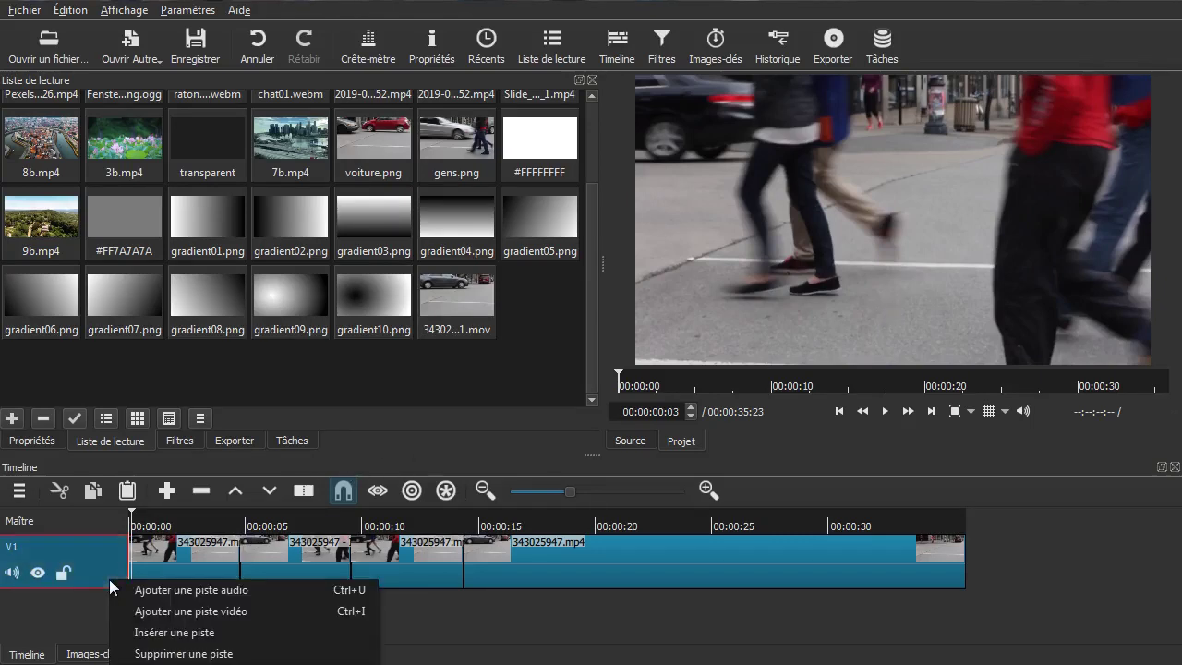
left_click(165, 653)
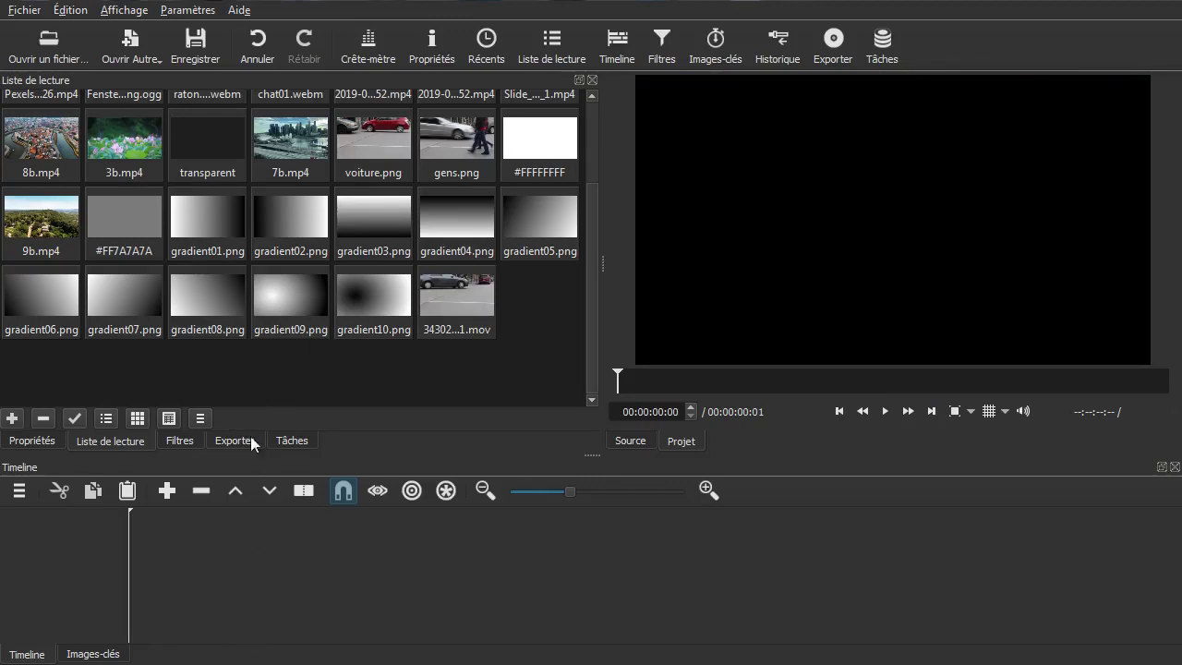
scroll(388, 351, "up", 3)
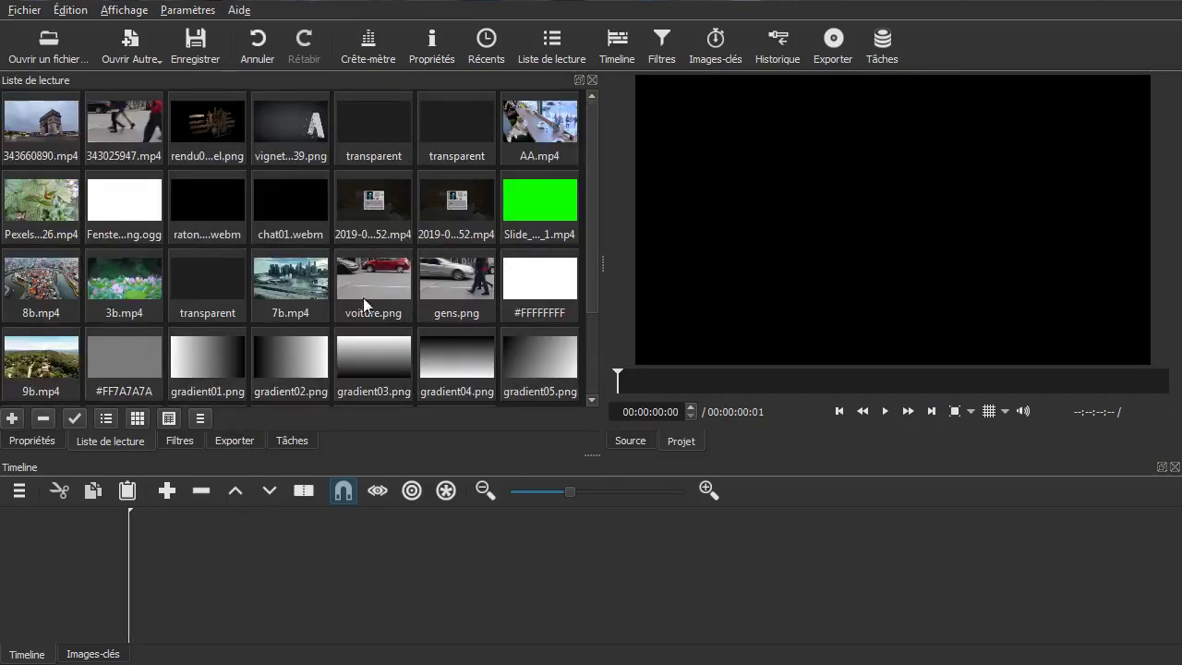
left_click(160, 132)
left_click_drag(160, 132, 187, 564)
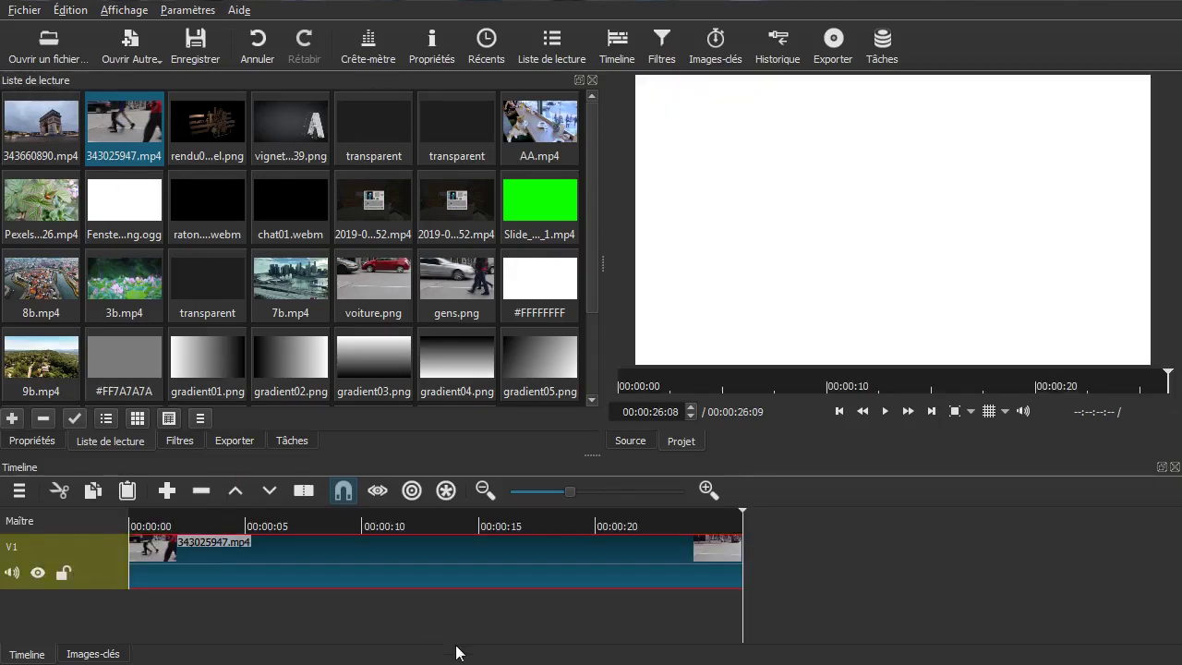
Return the playhead to the start and add the LUT (3D) video filter to the 343025947.mp4 clip.
key("Home")
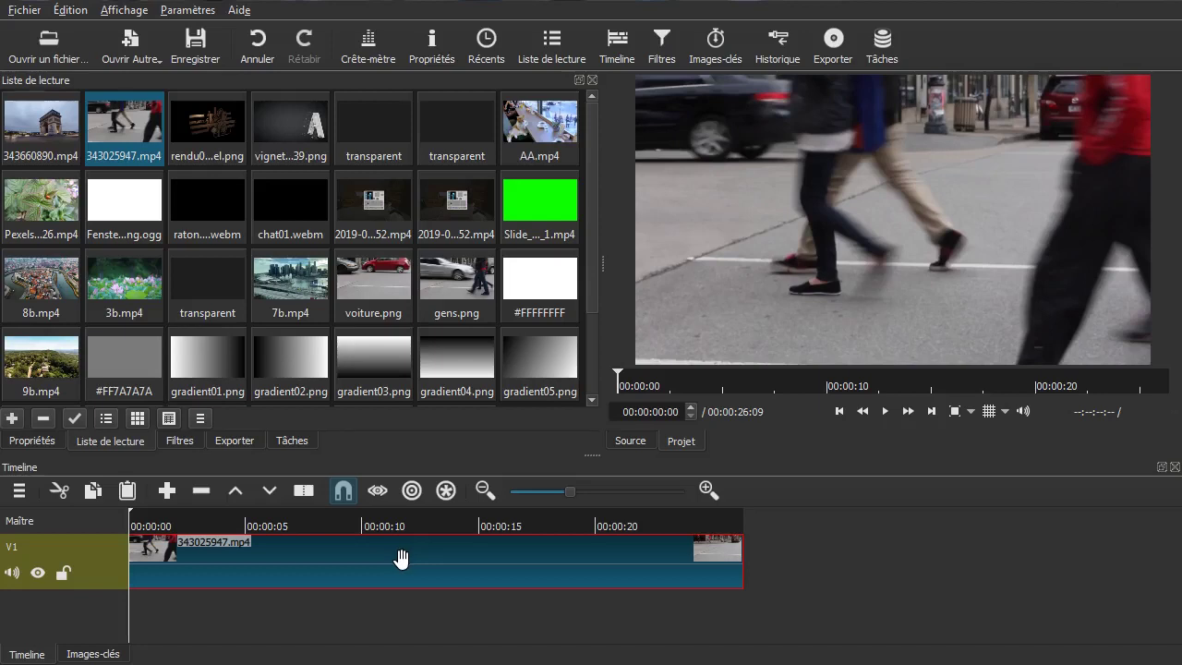
left_click(185, 442)
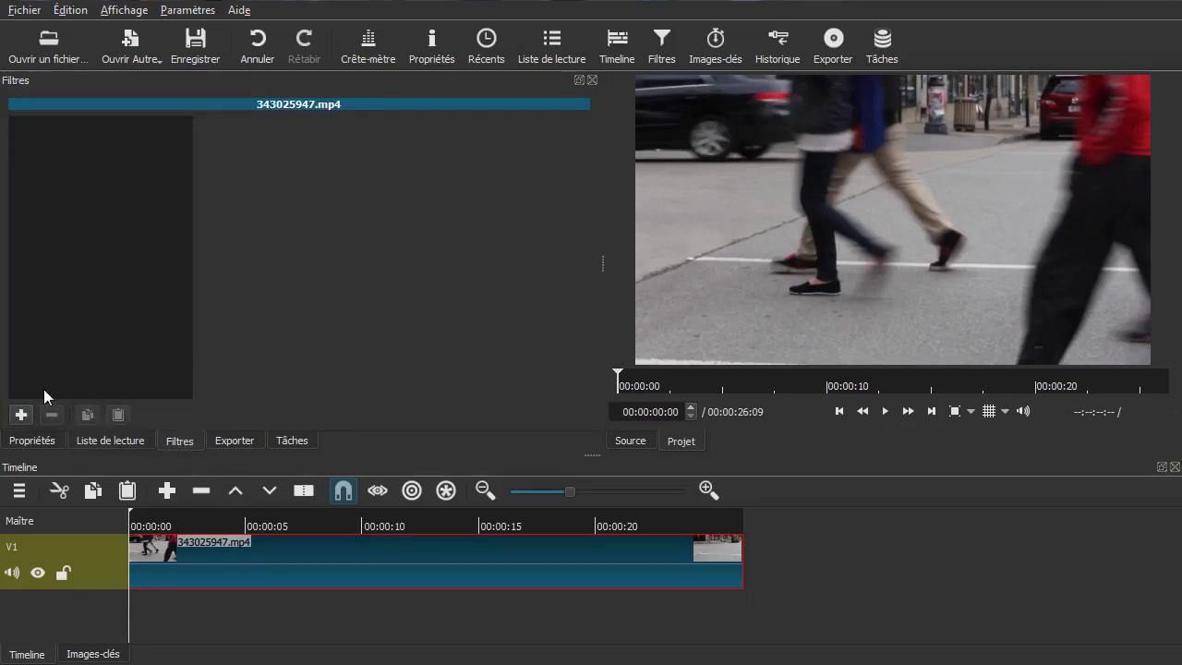
left_click(21, 415)
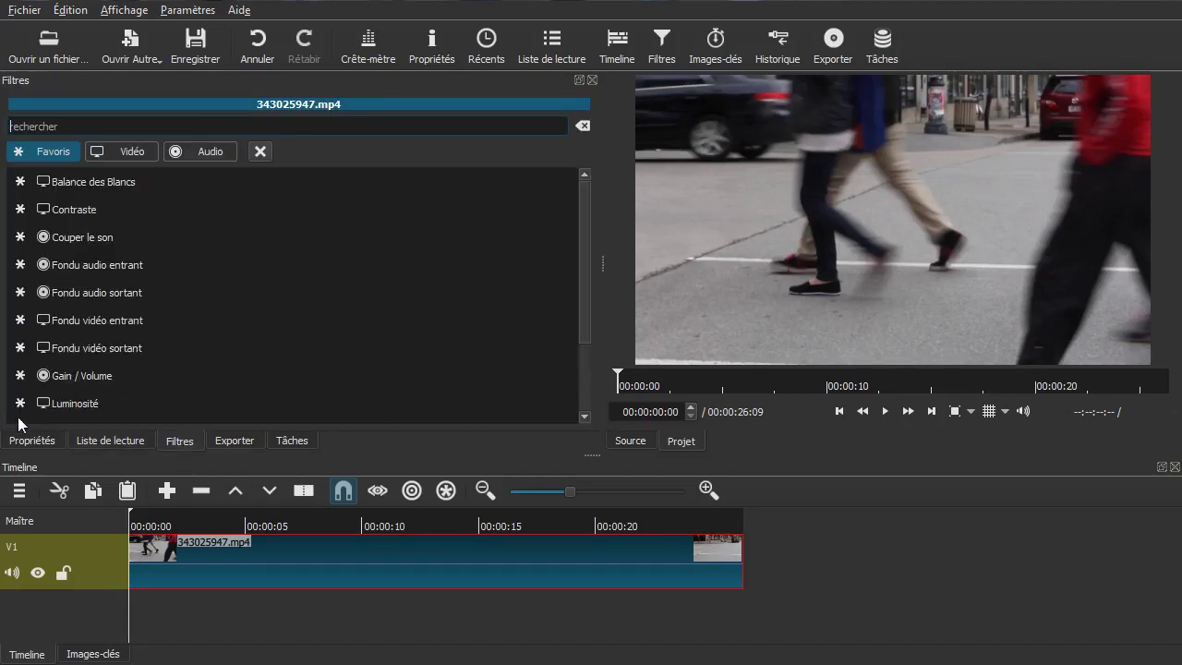
left_click(132, 153)
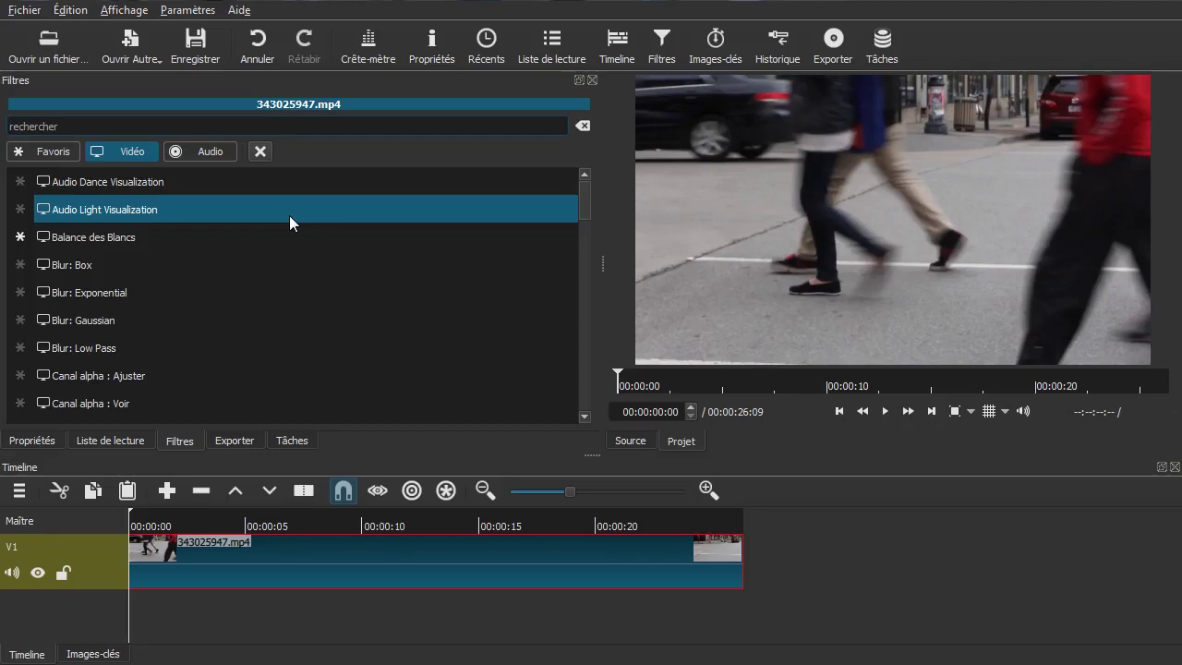
scroll(289, 218, "down", 4)
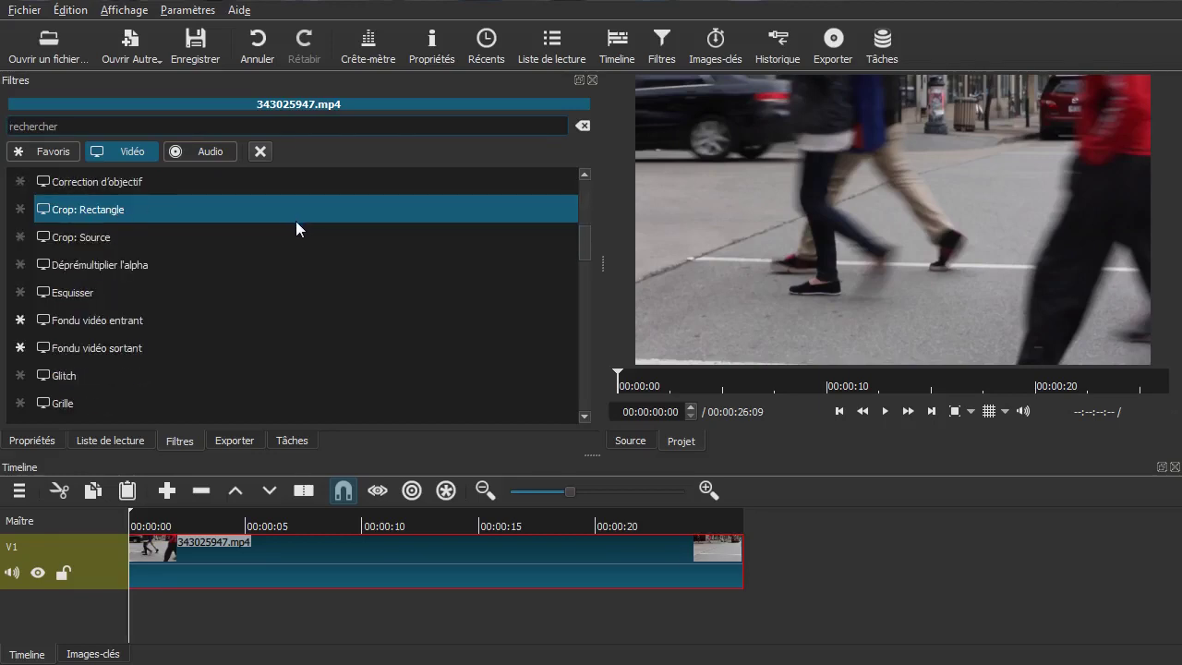
scroll(297, 223, "down", 2)
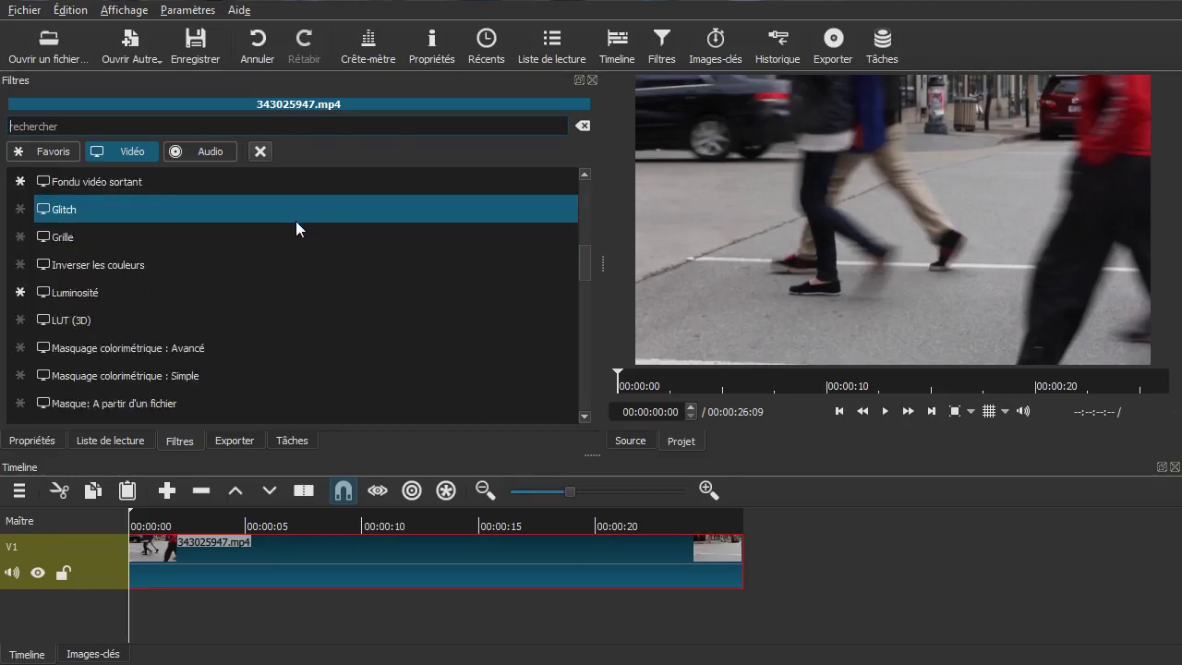
left_click(168, 324)
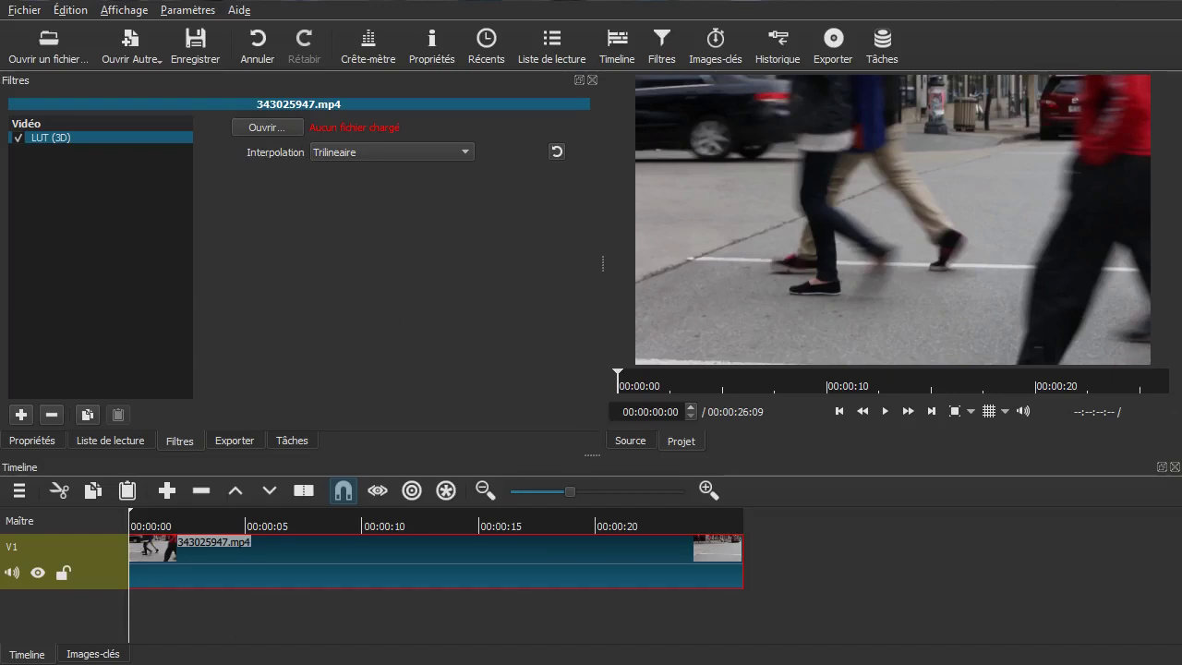
Switch to Chrome and look through the Google results for "LUT free" for sites offering free LUT packs.
key("alt+Tab")
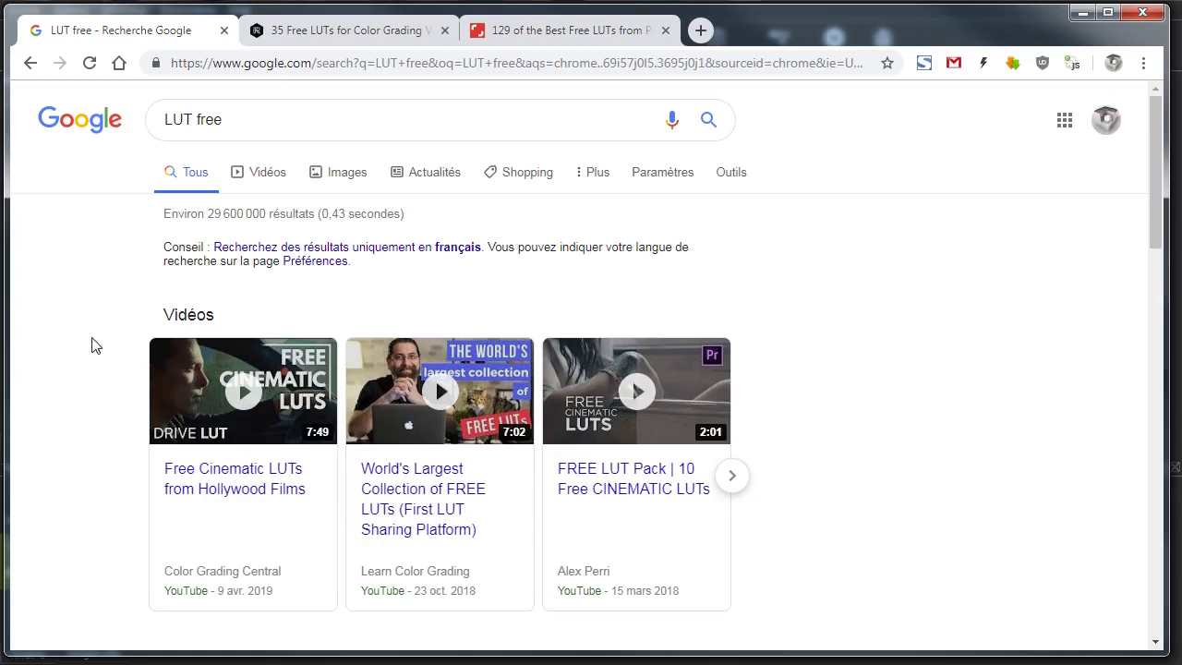
scroll(87, 339, "down", 4)
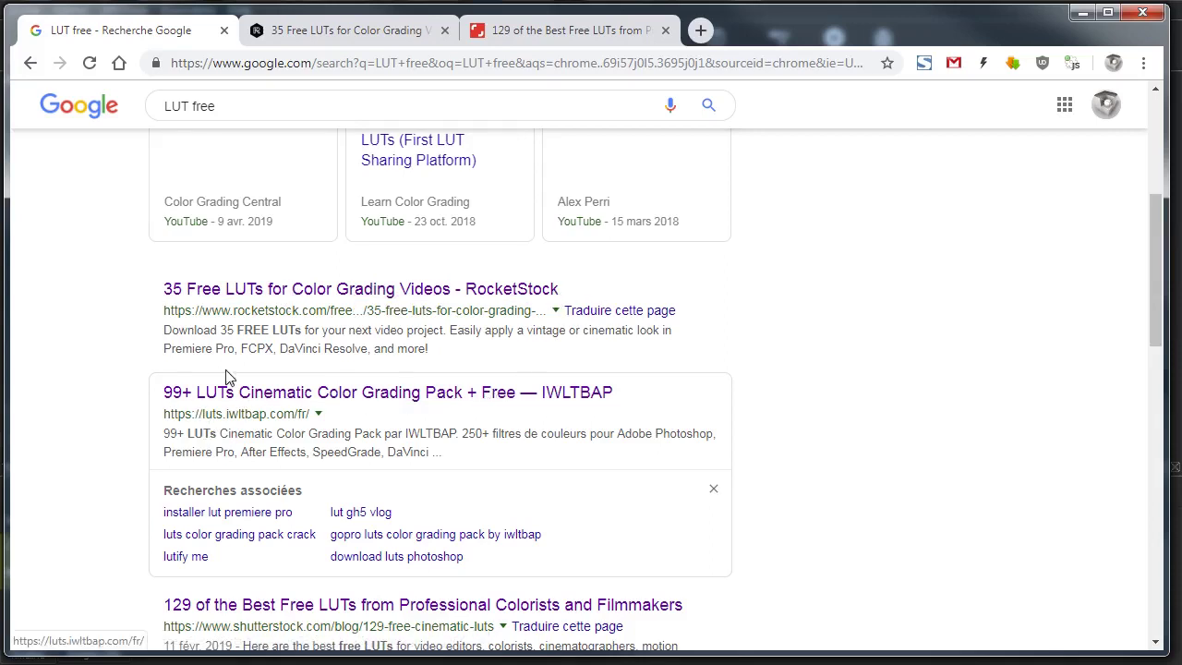
scroll(79, 487, "down", 1)
scroll(79, 486, "down", 1)
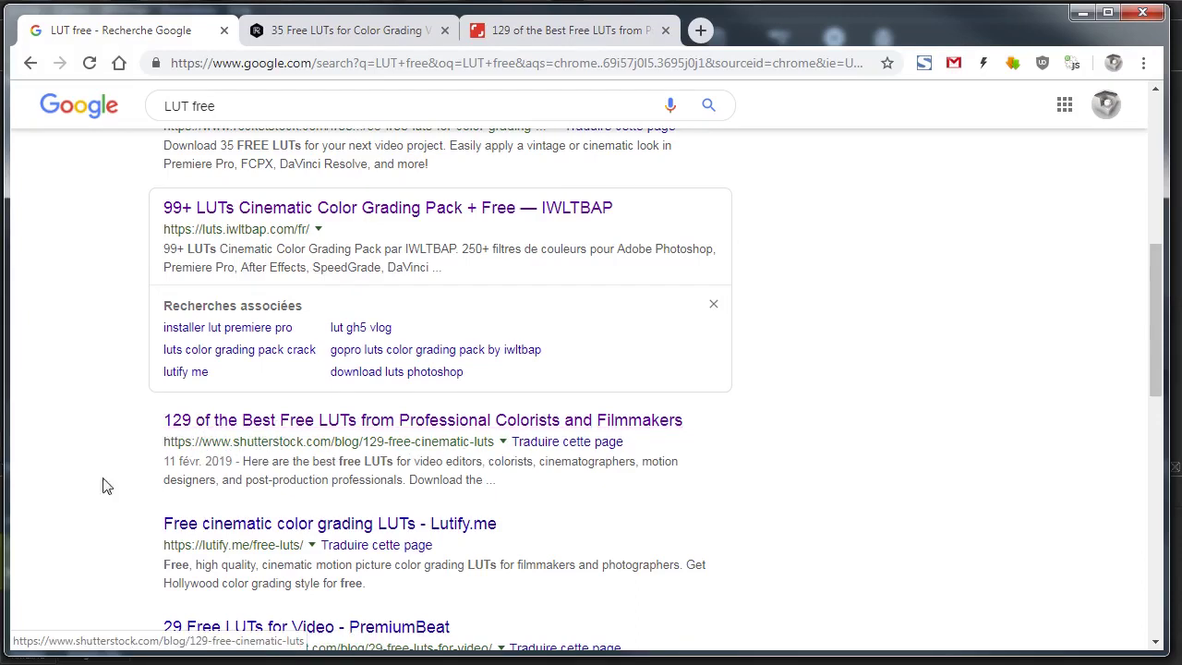
scroll(92, 490, "down", 2)
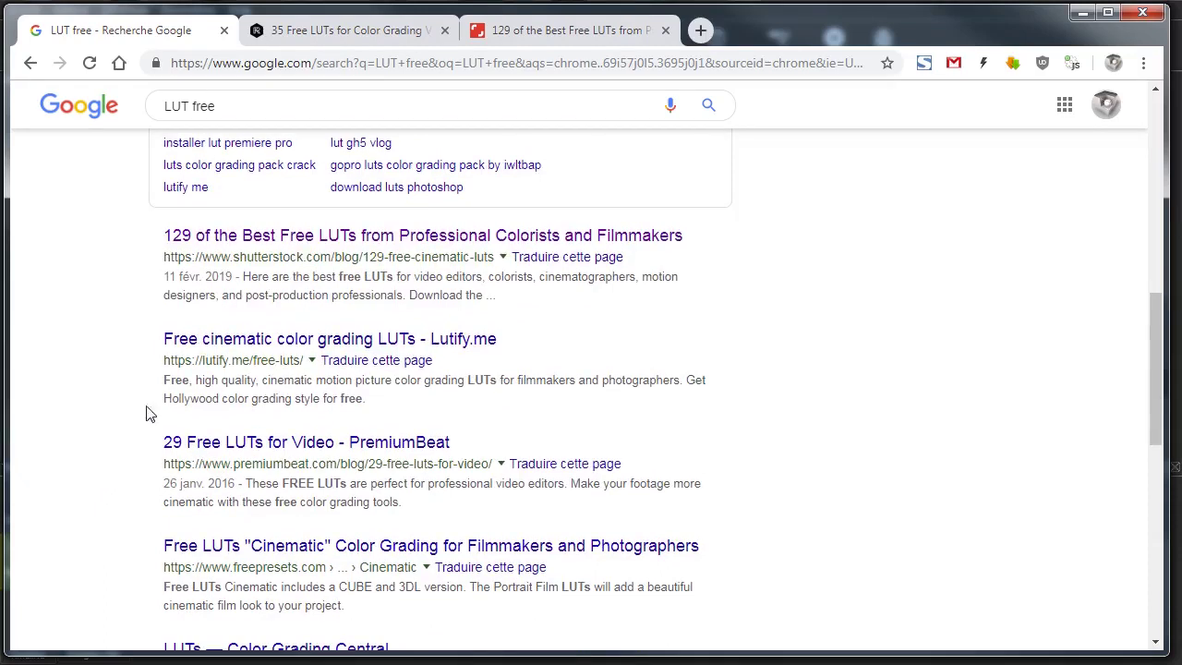
scroll(233, 483, "down", 5)
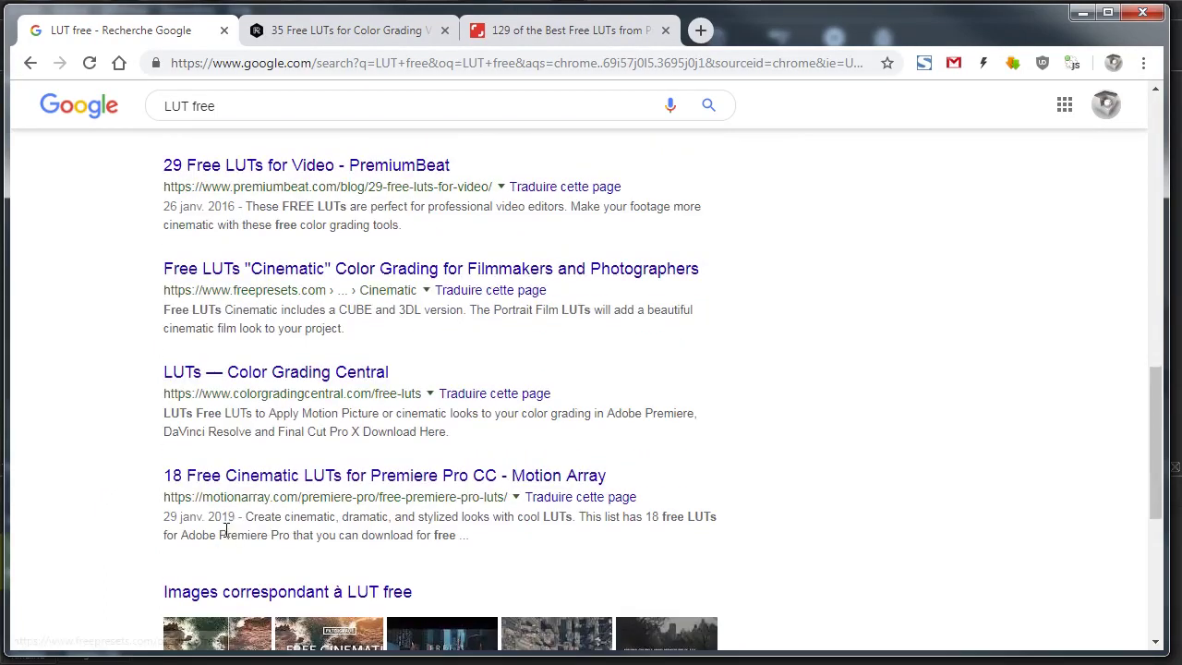
scroll(114, 528, "down", 2)
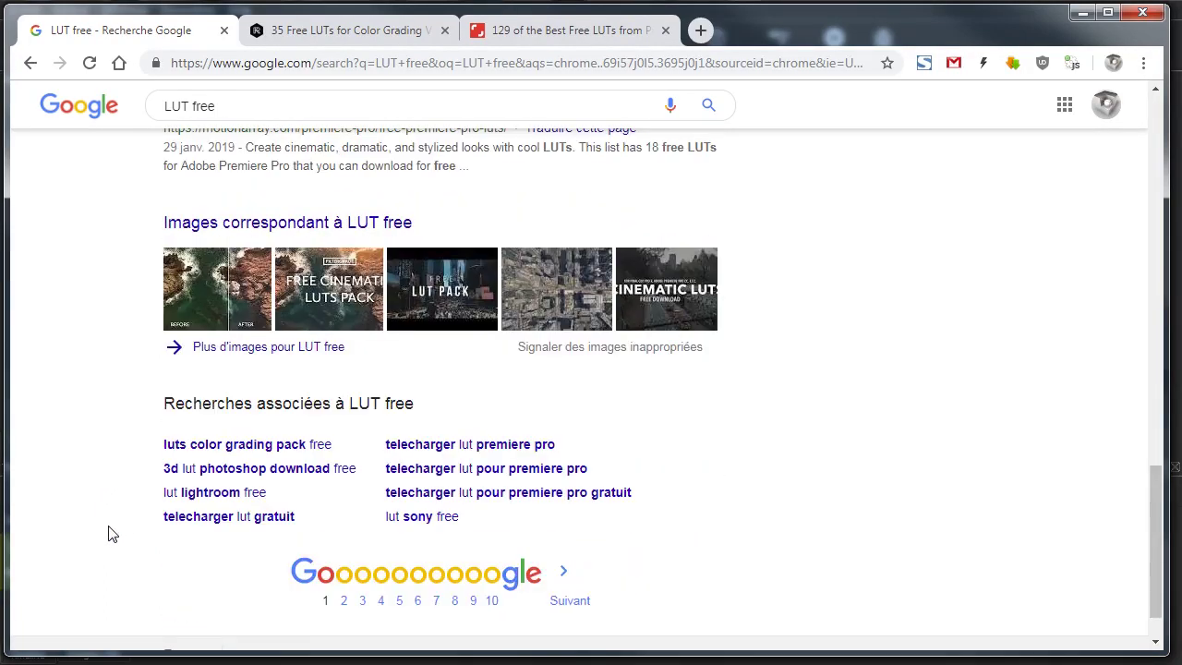
scroll(109, 534, "up", 6)
scroll(109, 534, "up", 8)
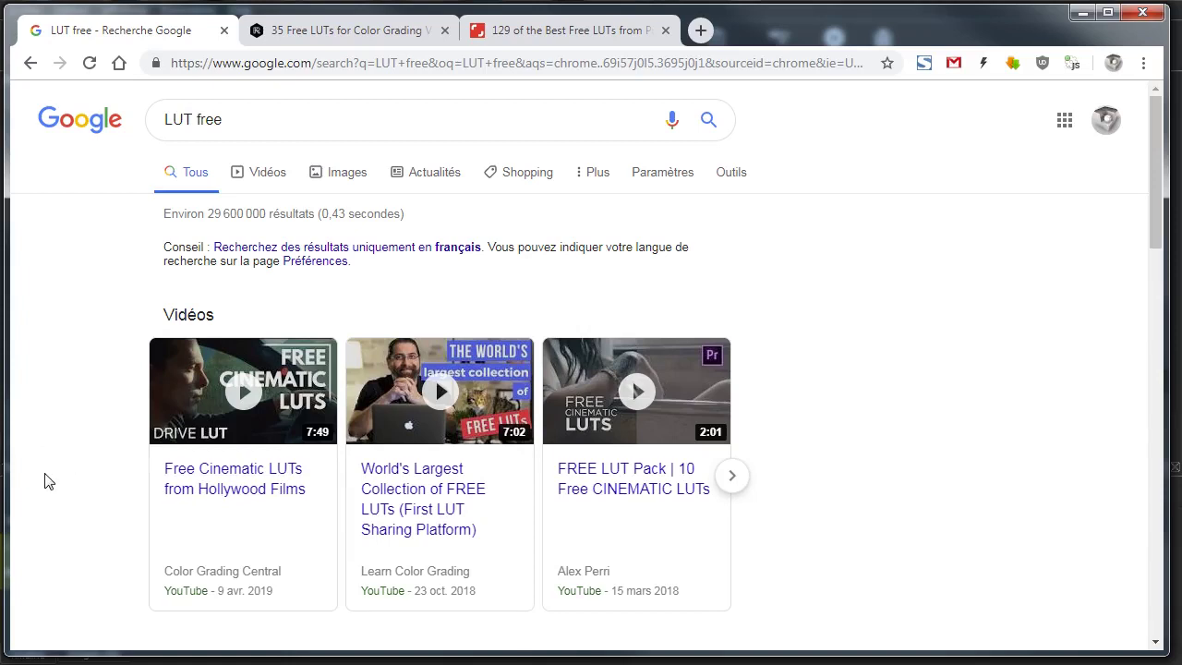
scroll(114, 496, "down", 3)
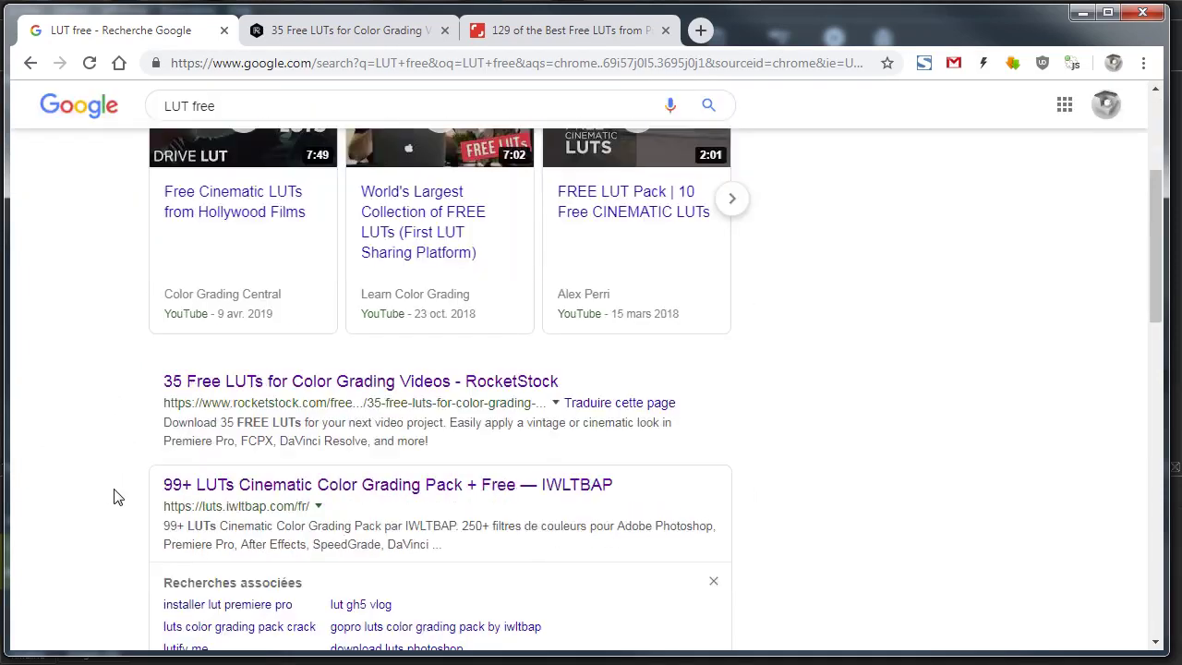
Examine RocketStock's "35 Free LUTs for Color Grading Videos" page, including its vintage, cinematic and standard footage examples.
left_click(323, 30)
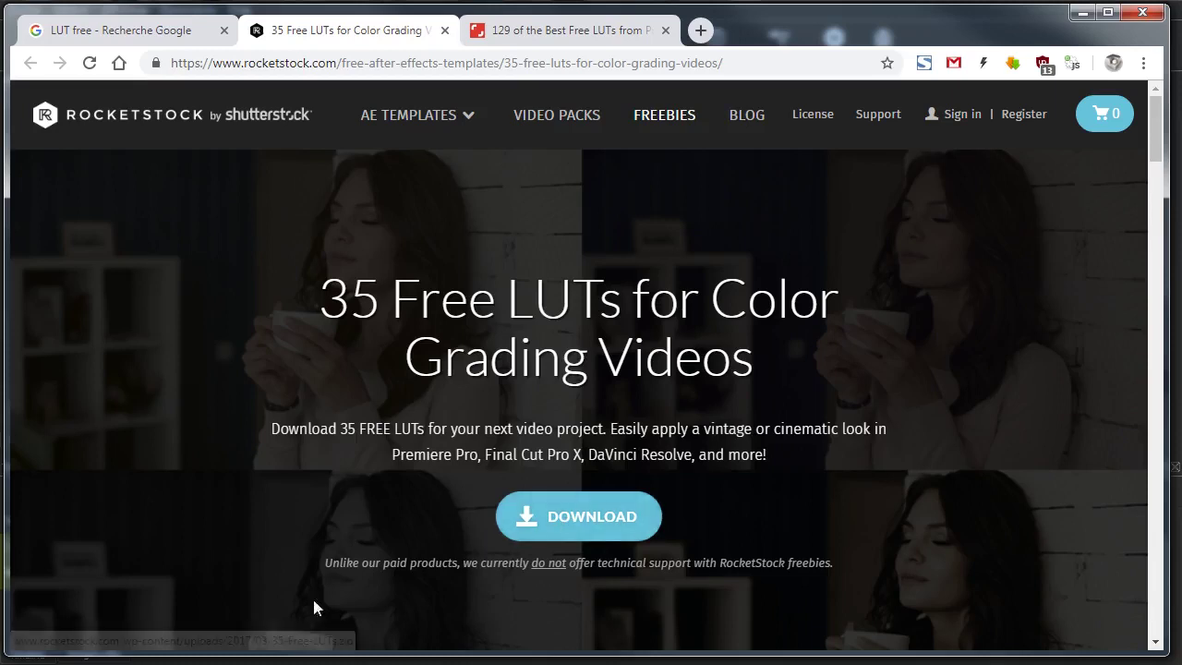
scroll(300, 407, "down", 3)
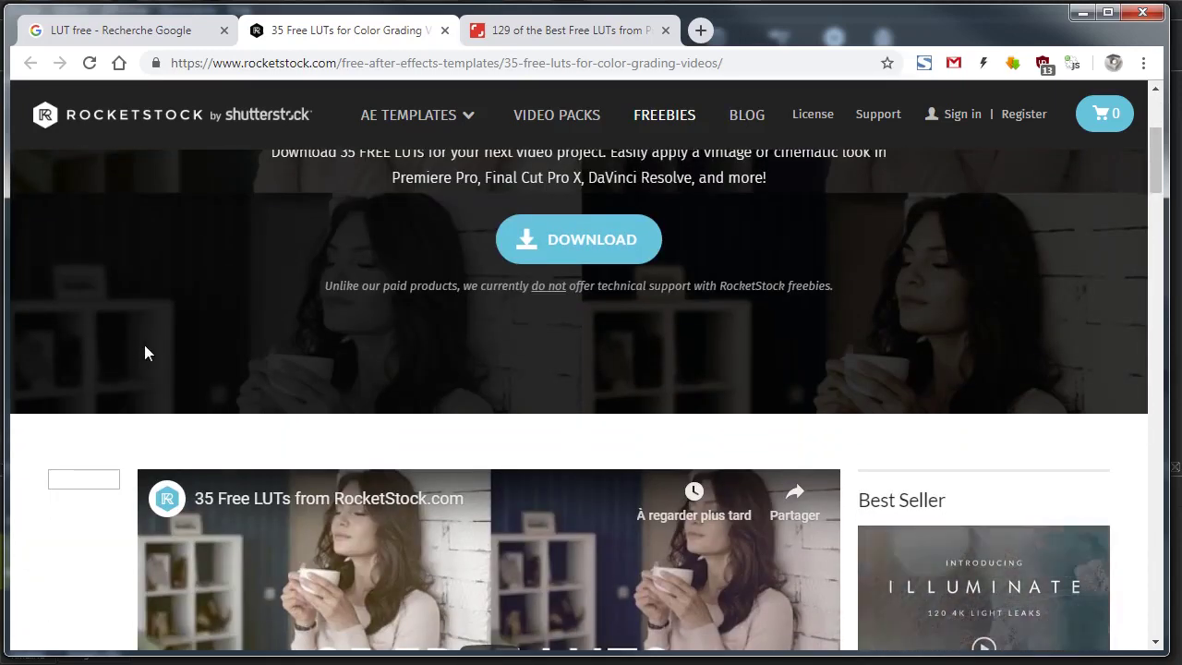
scroll(145, 347, "down", 3)
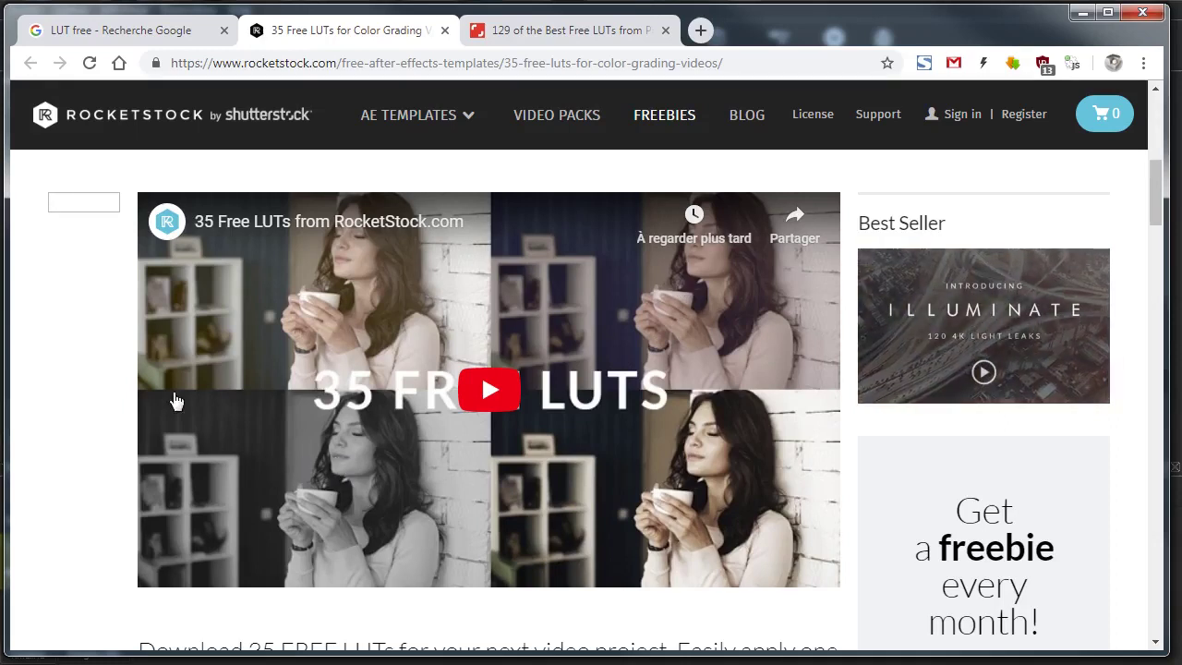
scroll(175, 400, "down", 6)
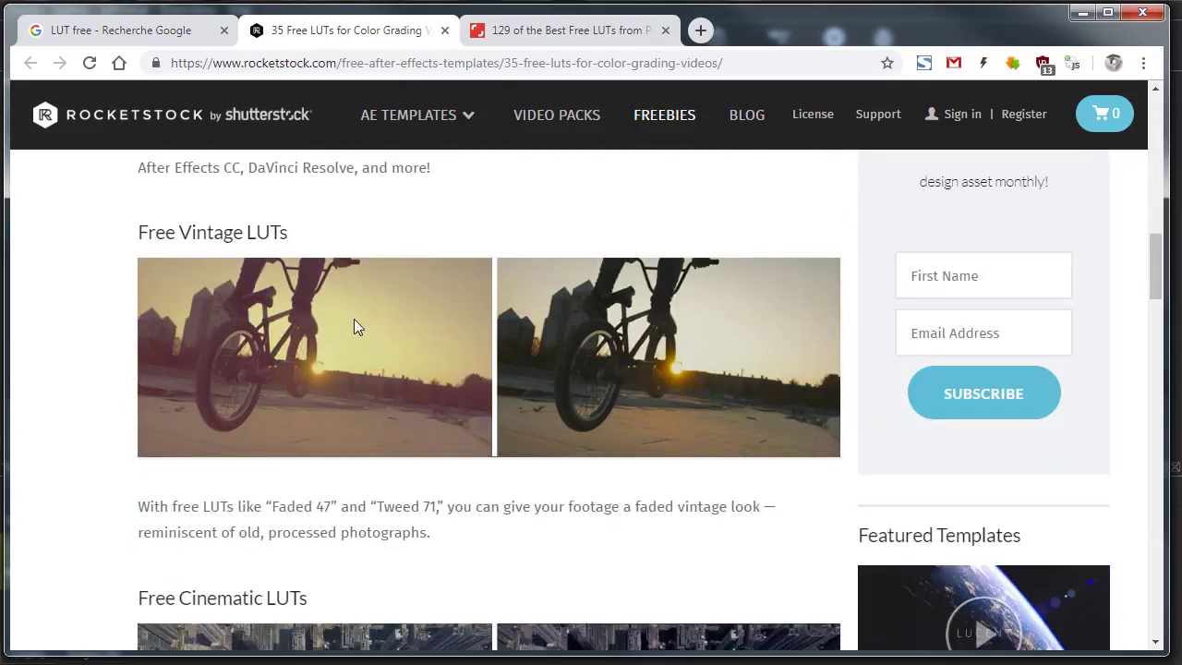
scroll(406, 473, "down", 3)
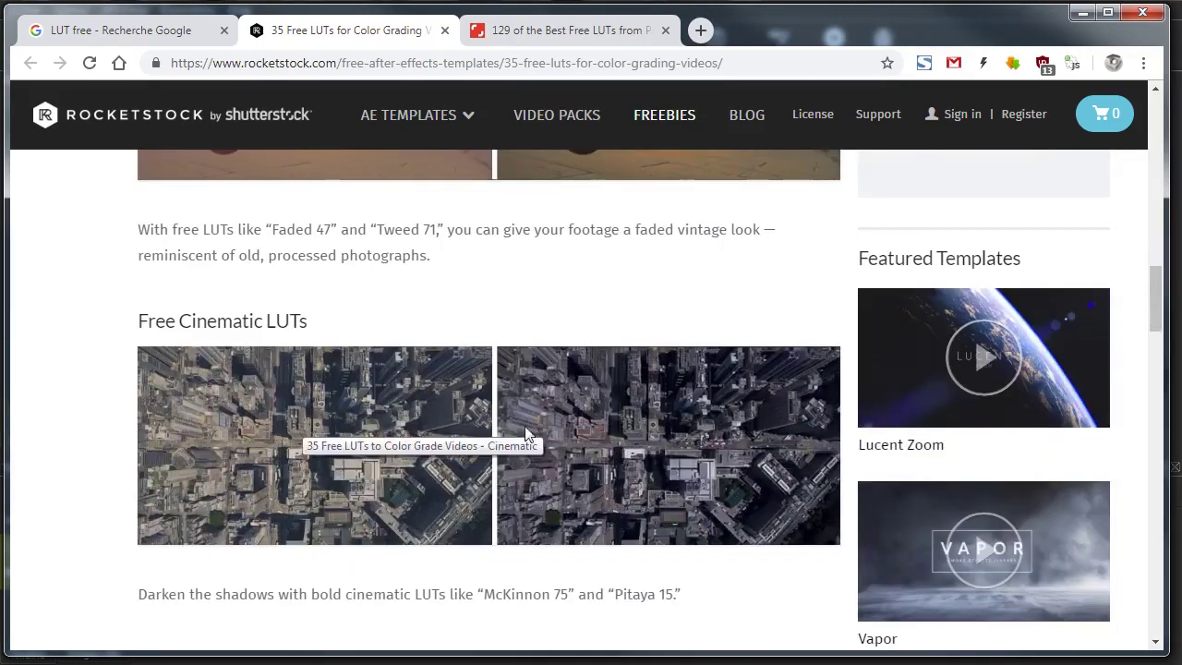
scroll(420, 492, "down", 1)
scroll(420, 491, "down", 1)
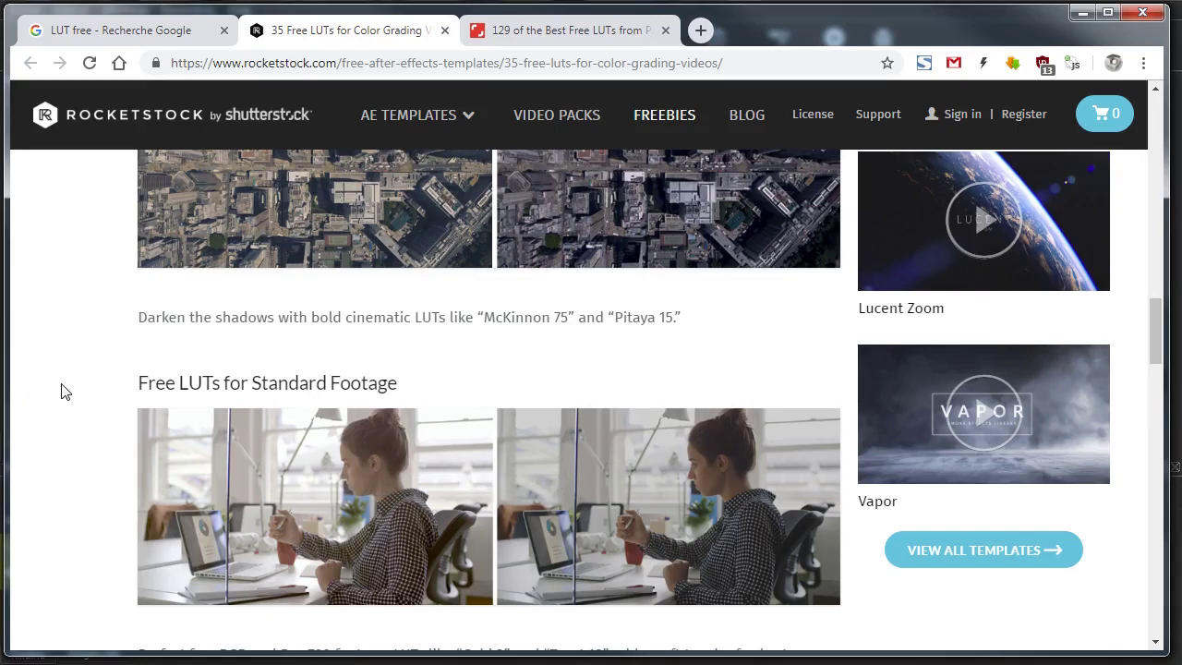
scroll(434, 477, "down", 1)
scroll(434, 478, "down", 8)
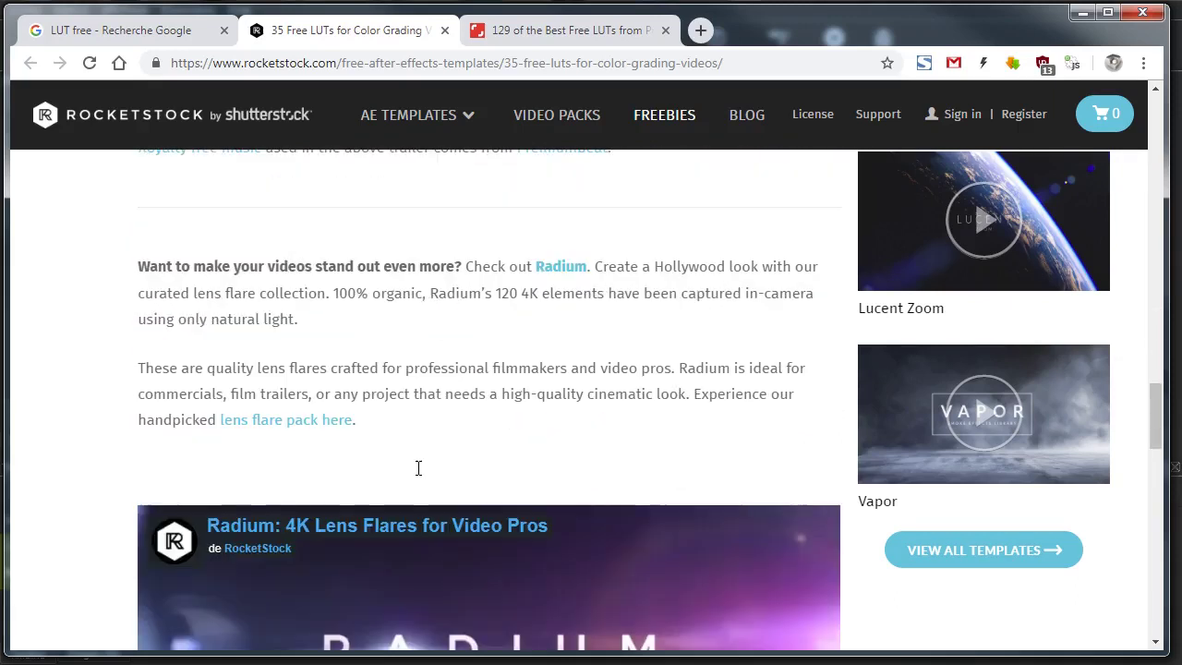
scroll(417, 469, "down", 8)
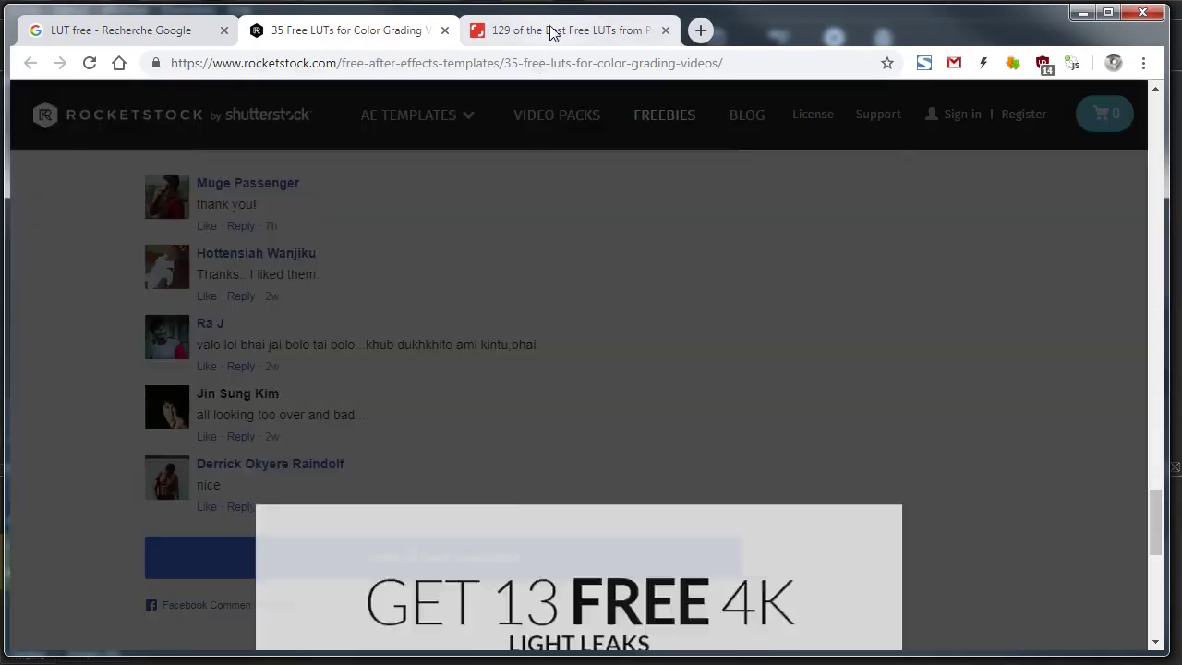
Revisit the Google results briefly and browse the LUT packs listed in Shutterstock's "129 Free Cinematic LUTs" article.
left_click(550, 30)
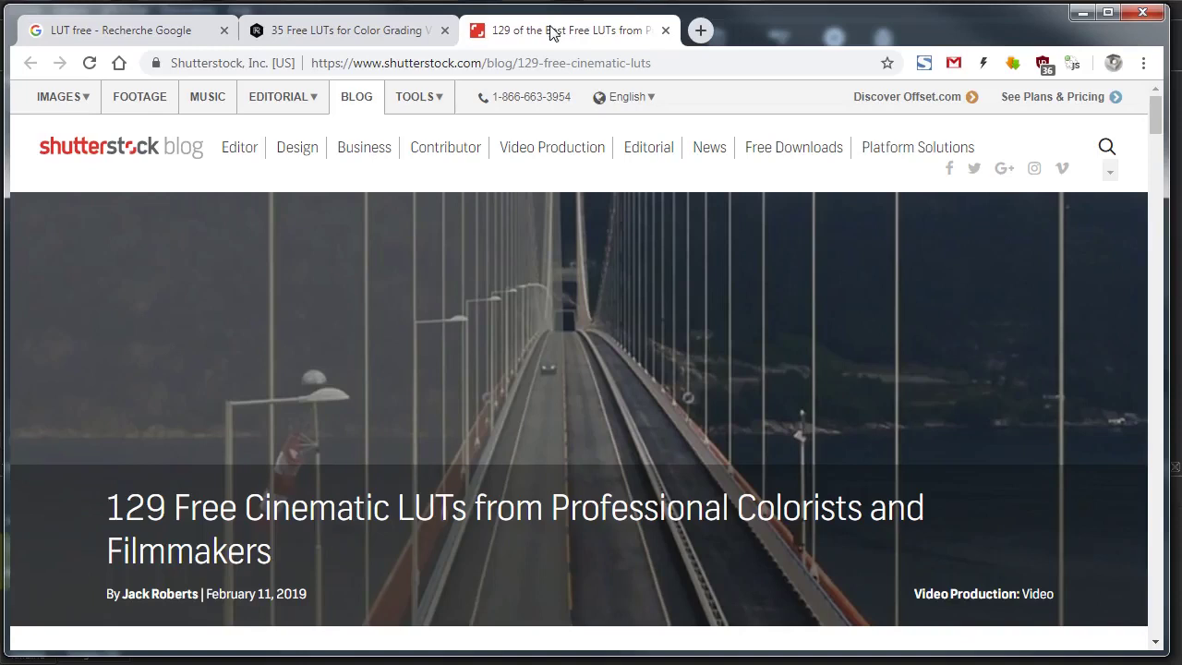
left_click(112, 35)
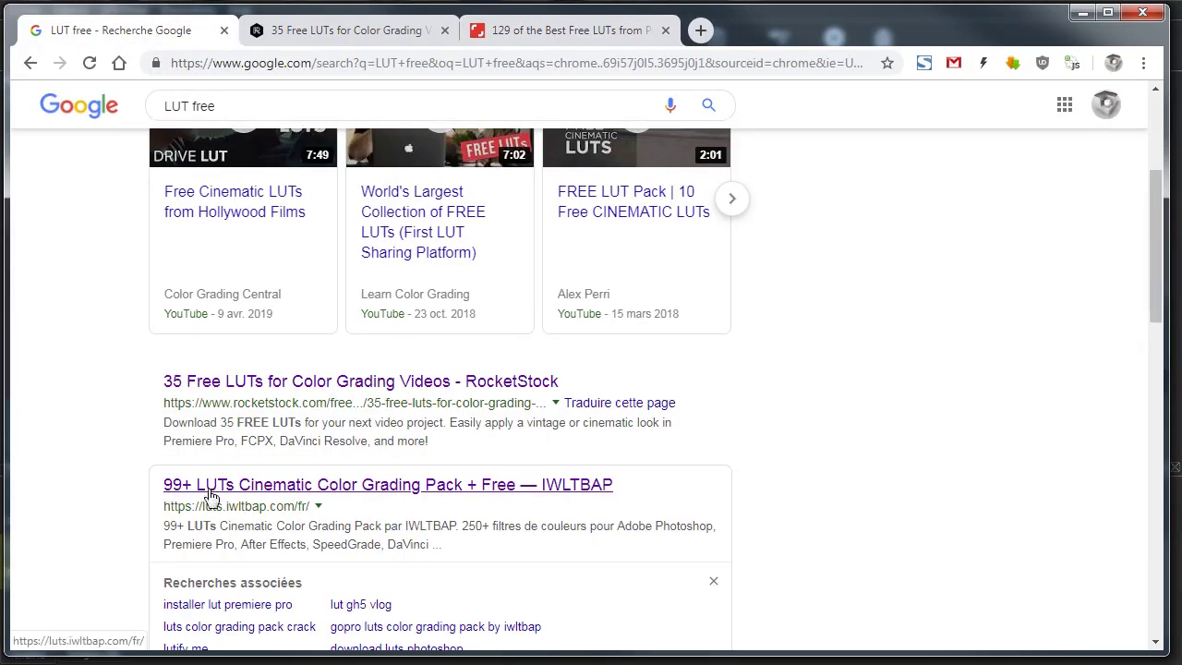
scroll(212, 487, "down", 2)
left_click(596, 37)
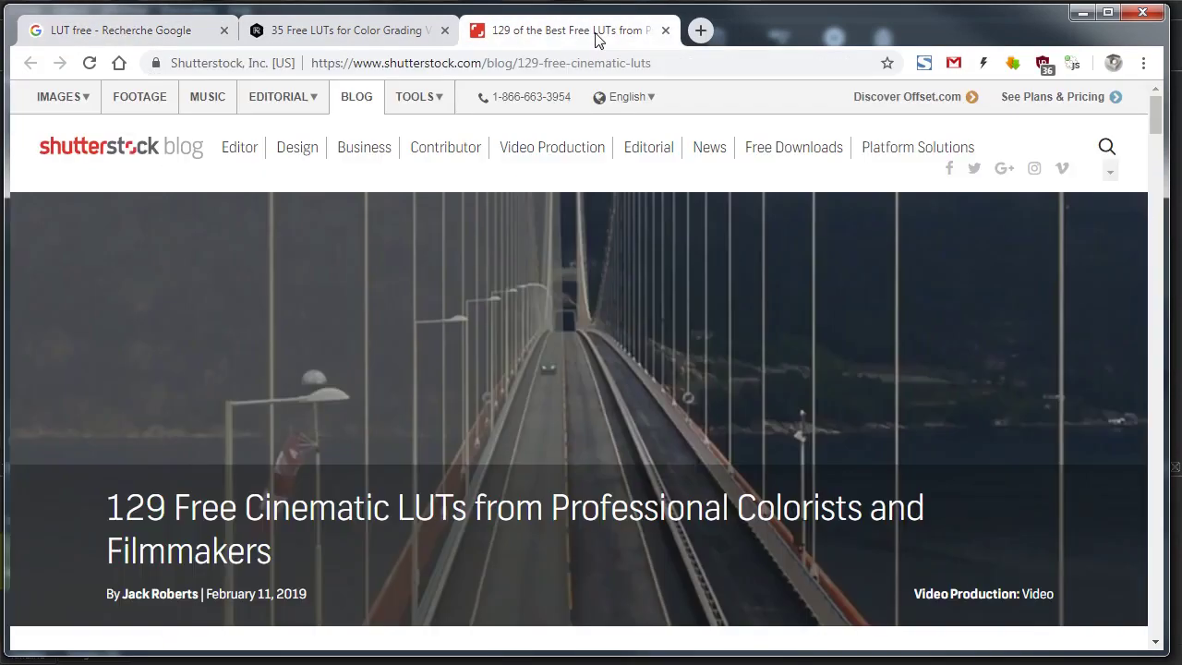
scroll(480, 319, "down", 7)
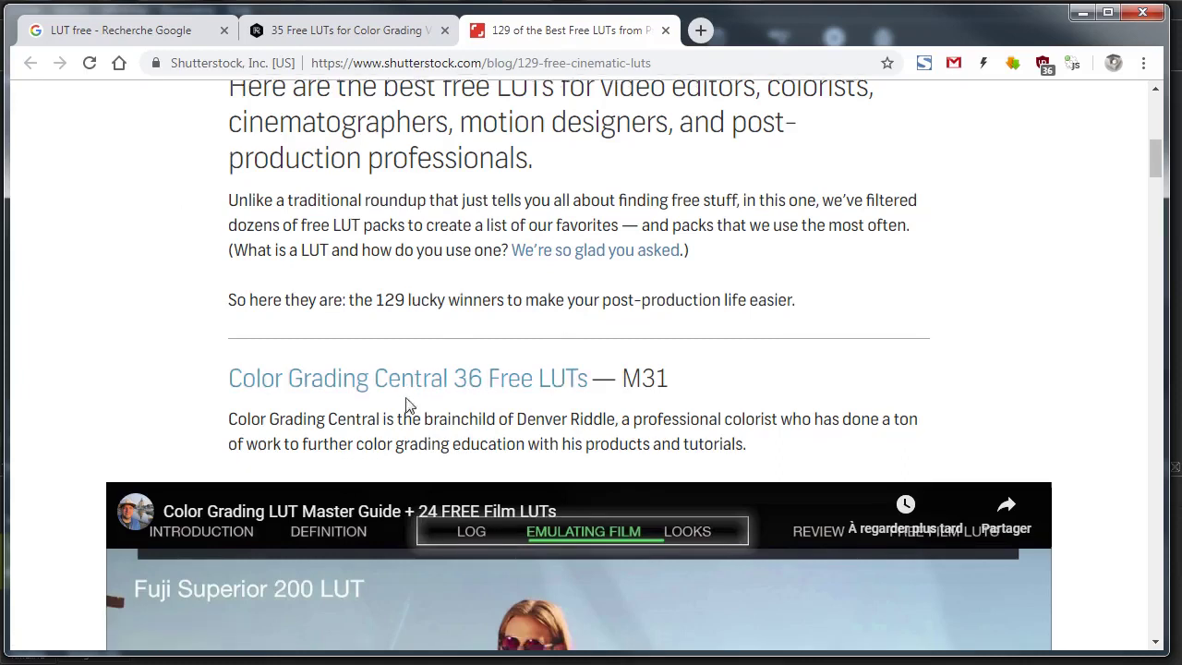
scroll(409, 403, "down", 7)
scroll(120, 318, "down", 3)
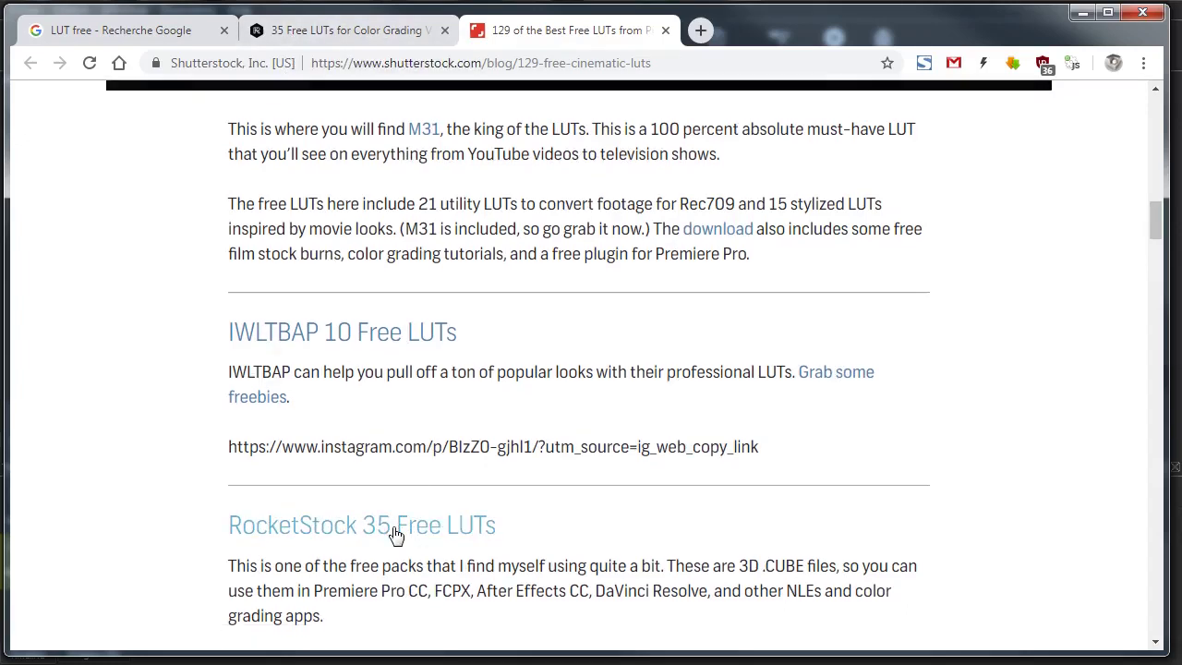
scroll(411, 513, "down", 4)
scroll(478, 345, "down", 8)
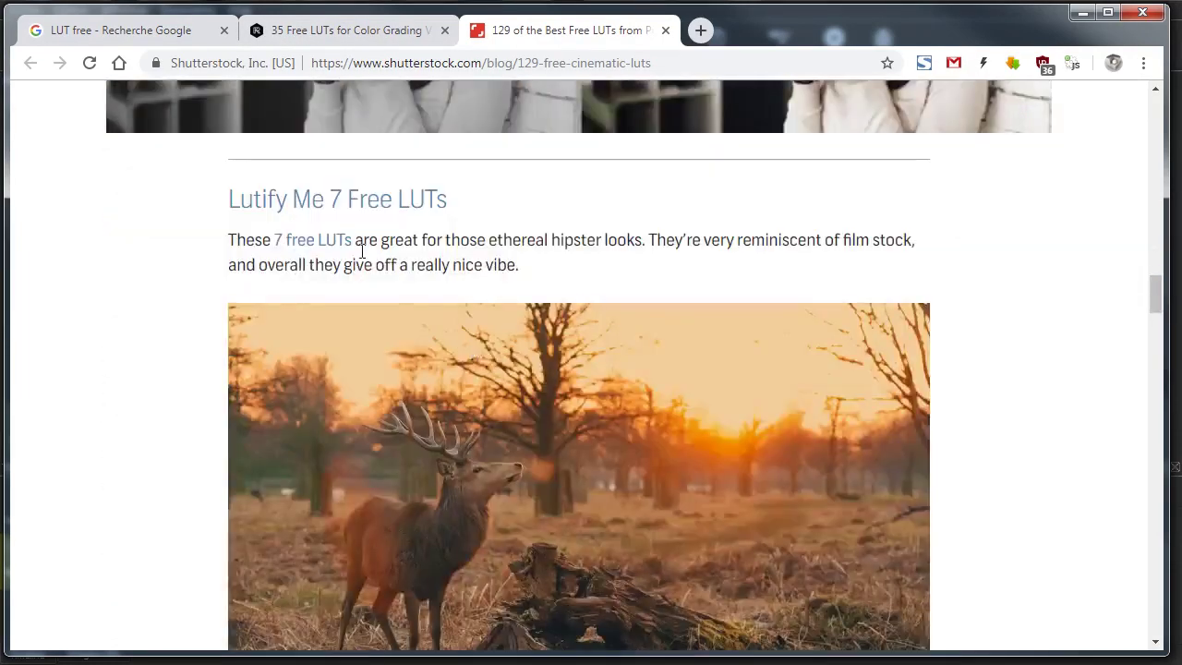
scroll(505, 483, "down", 4)
scroll(478, 464, "down", 11)
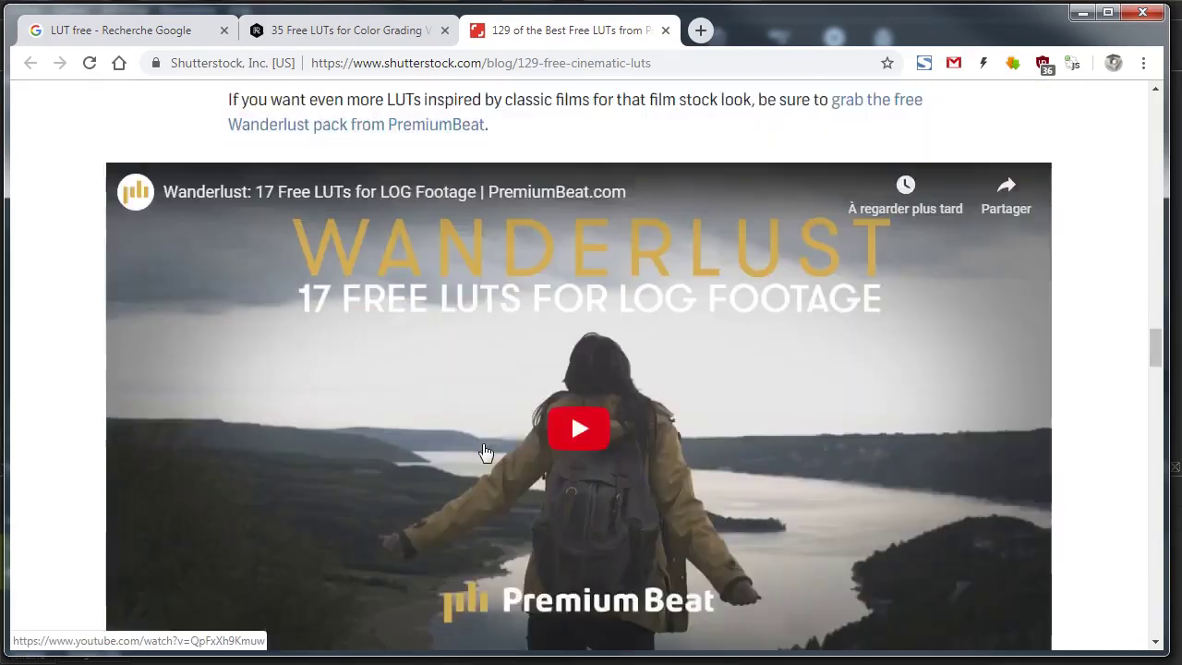
scroll(472, 450, "down", 3)
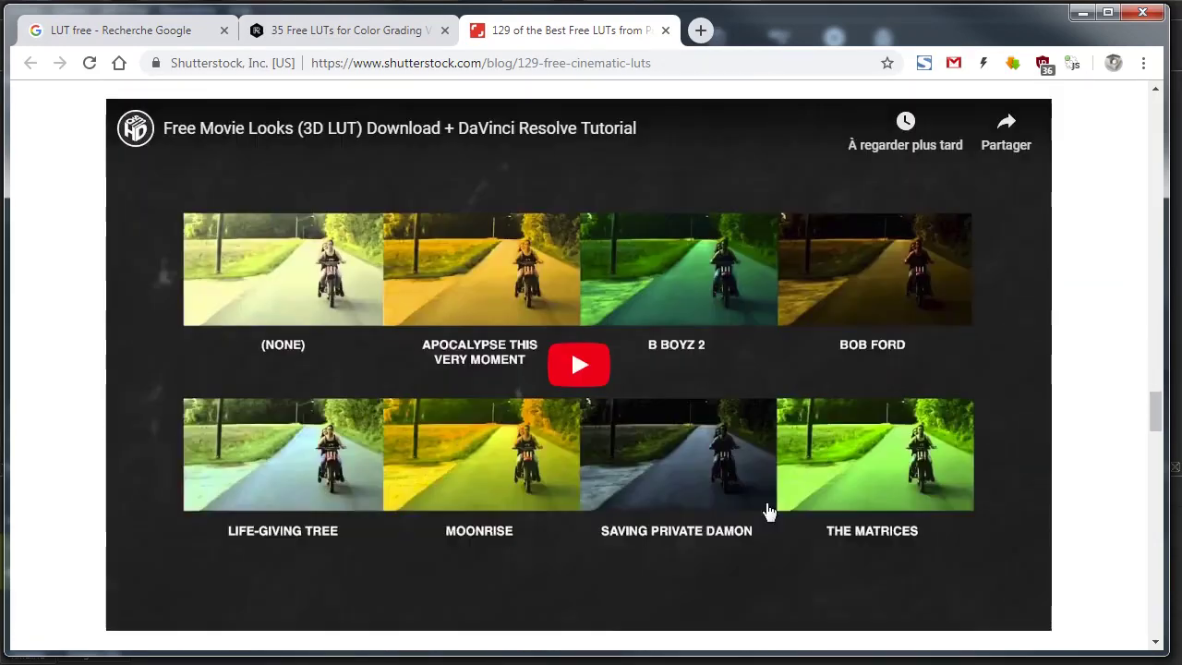
Read through the remaining LUT packs in the Shutterstock article, including Juan Melara's free pack, and switch back to Shotcut.
scroll(766, 509, "down", 6)
scroll(519, 443, "down", 13)
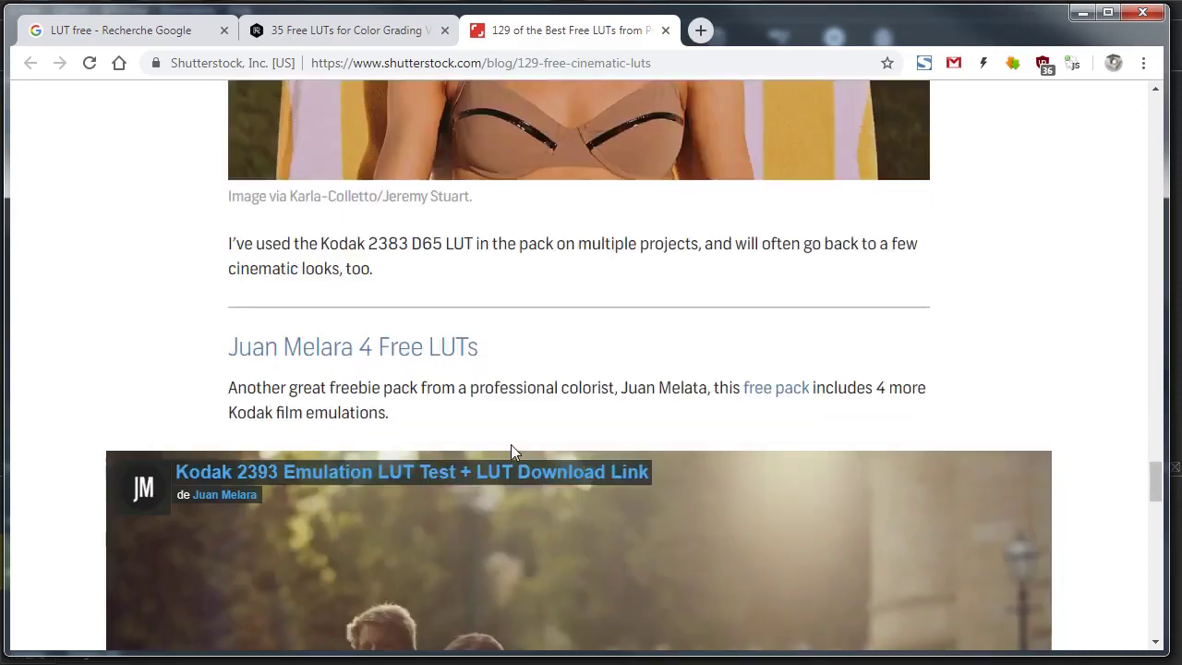
scroll(517, 450, "down", 4)
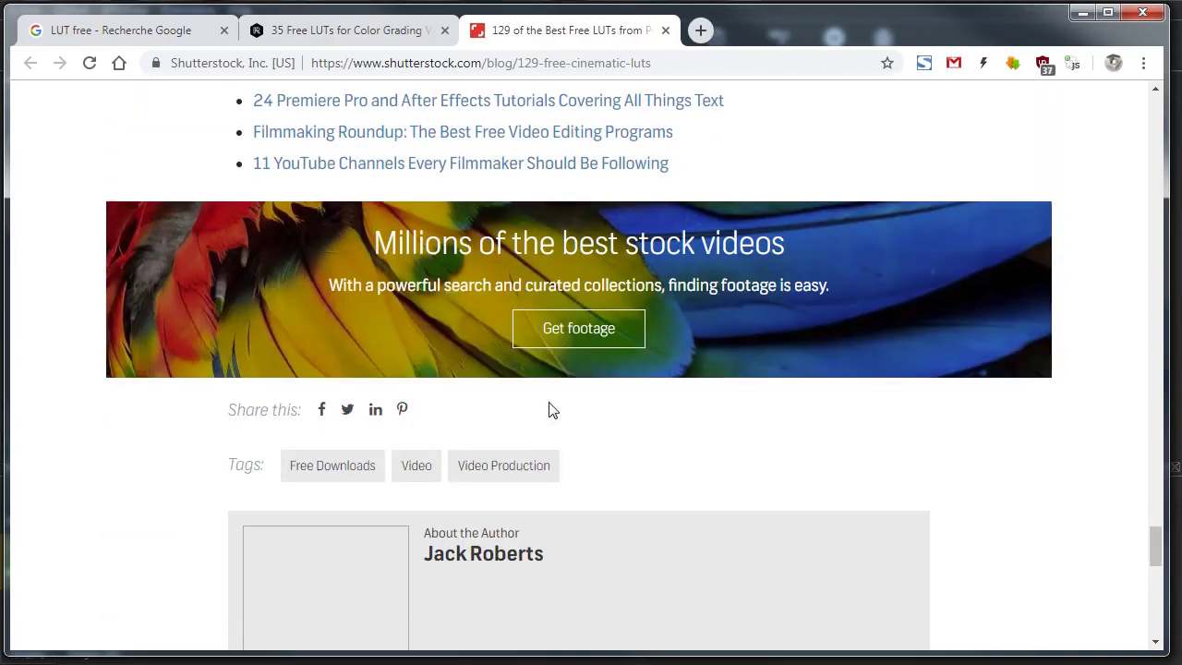
left_click(1082, 13)
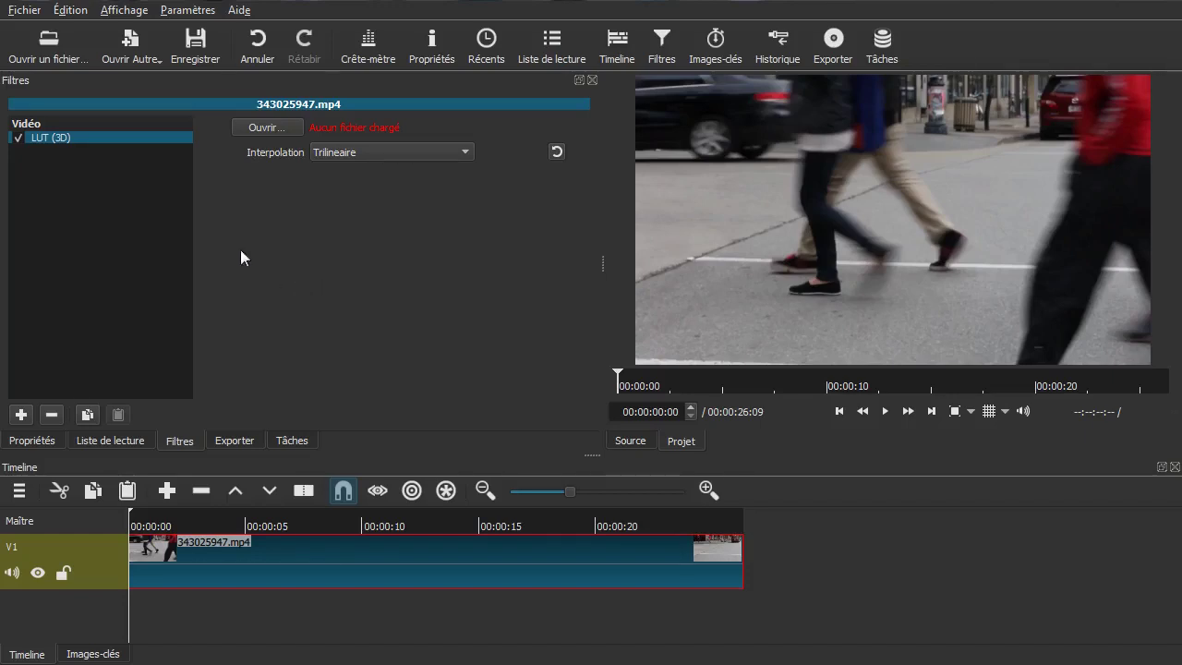
Start loading a file into the LUT (3D) filter, go up to the LUT folder and select the 35-Free-LUTs folder.
left_click(264, 127)
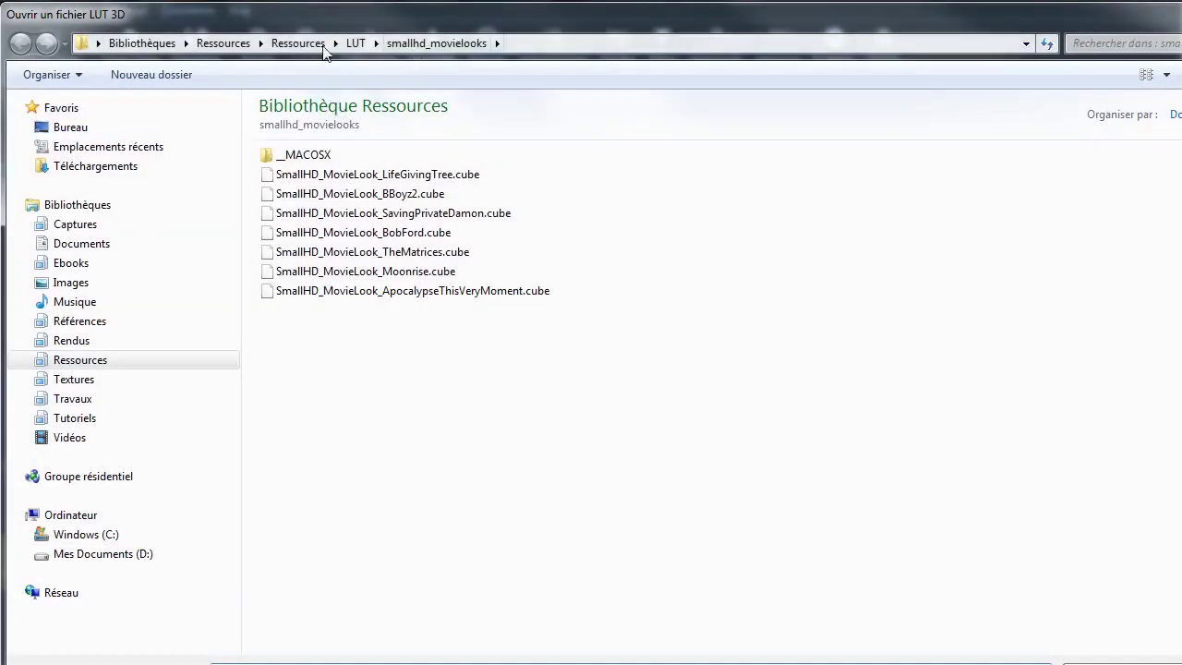
left_click(539, 41)
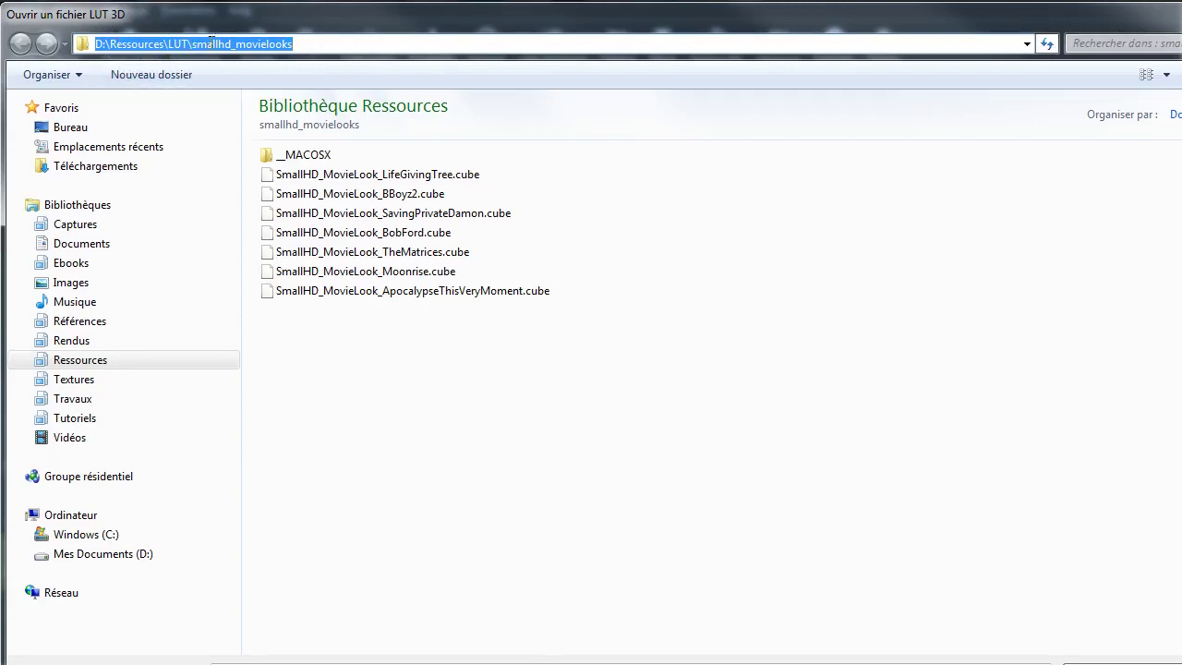
left_click(649, 314)
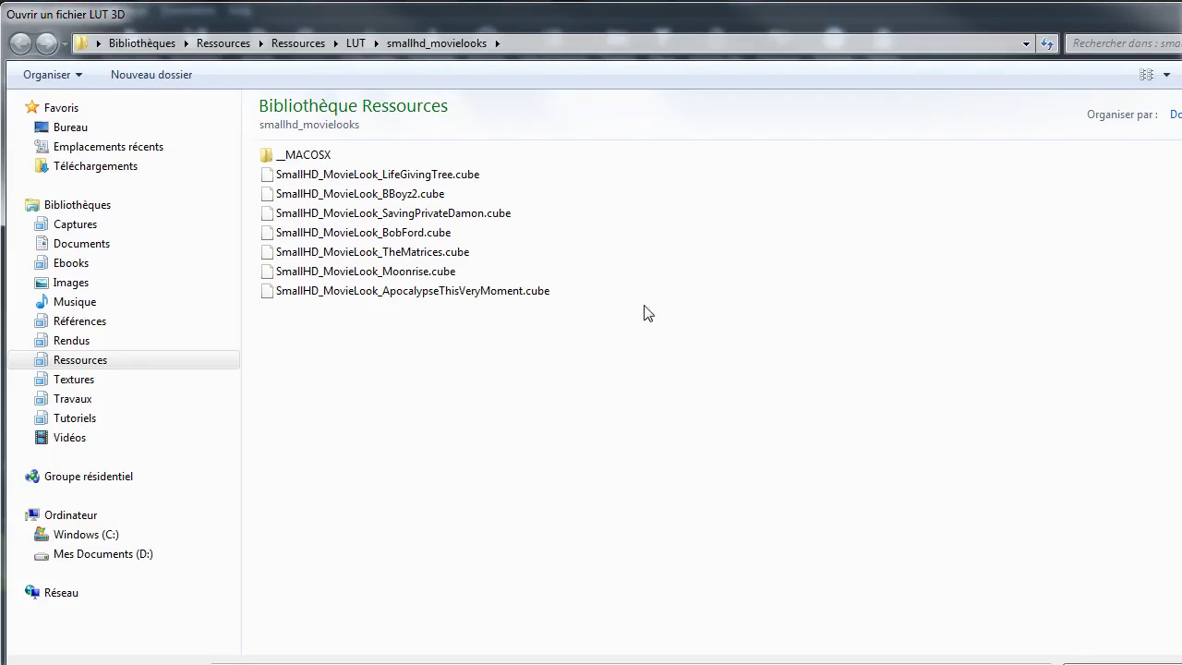
left_click(357, 43)
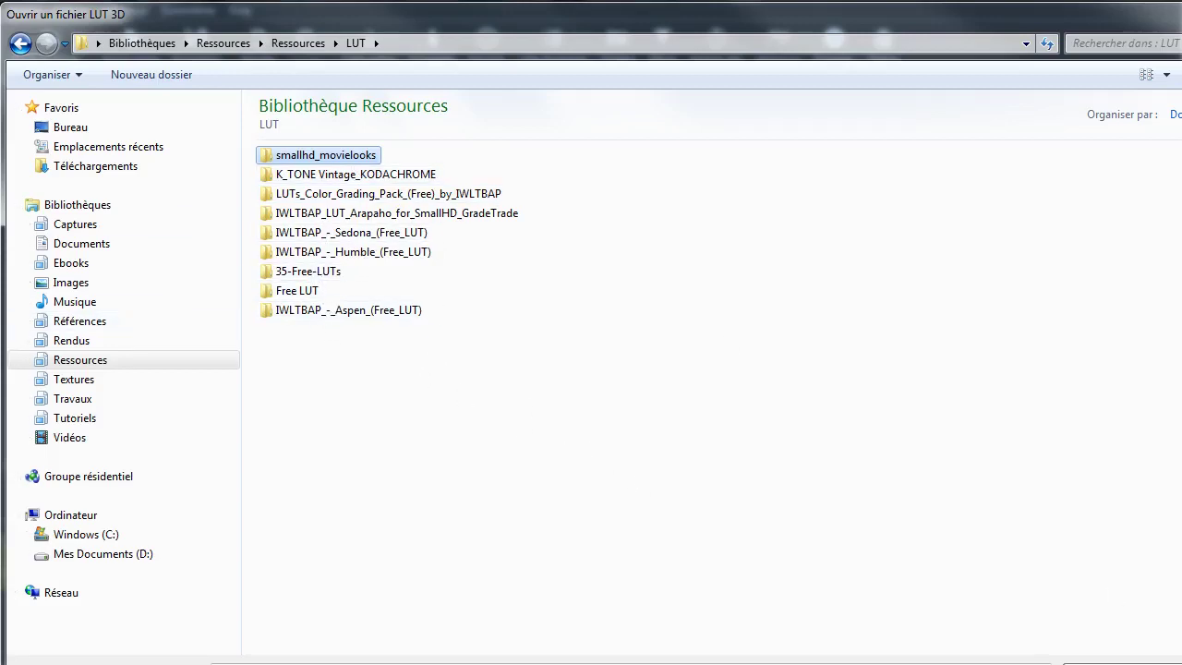
left_click_drag(1181, 664, 1155, 644)
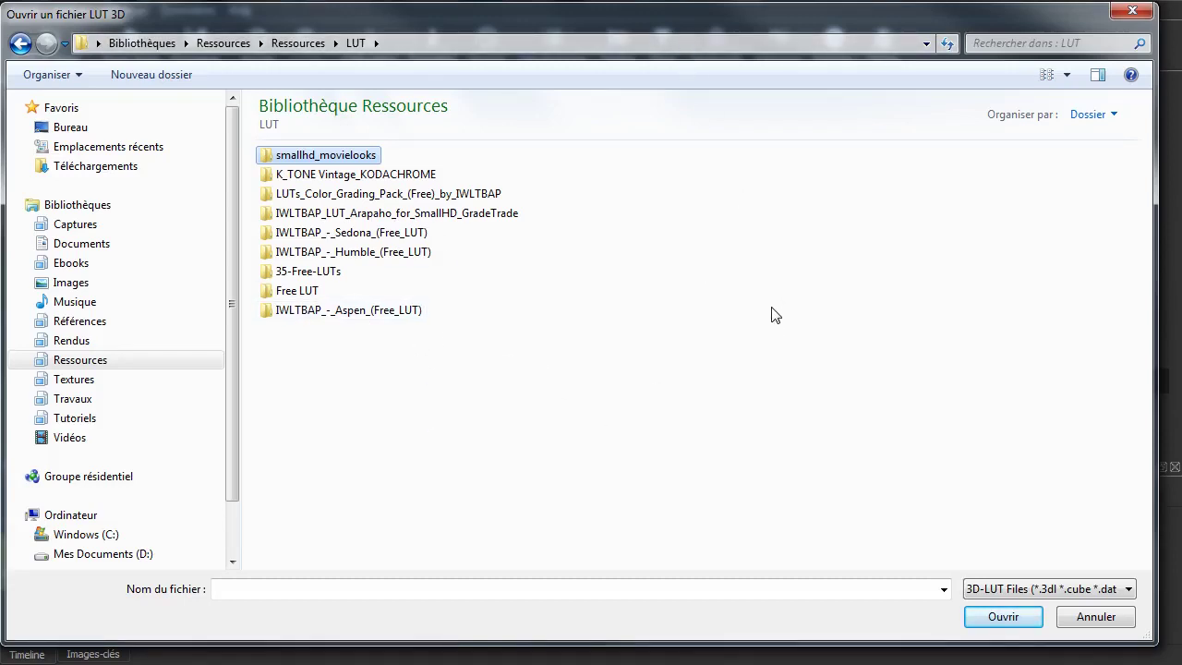
left_click(503, 344)
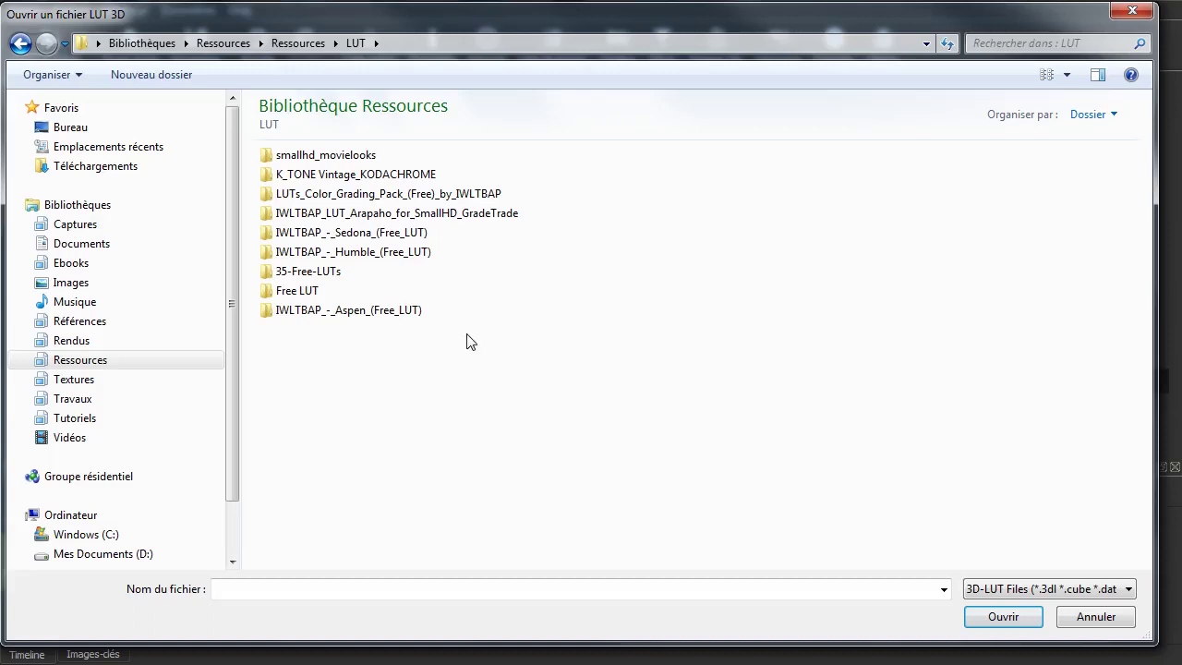
left_click(295, 277)
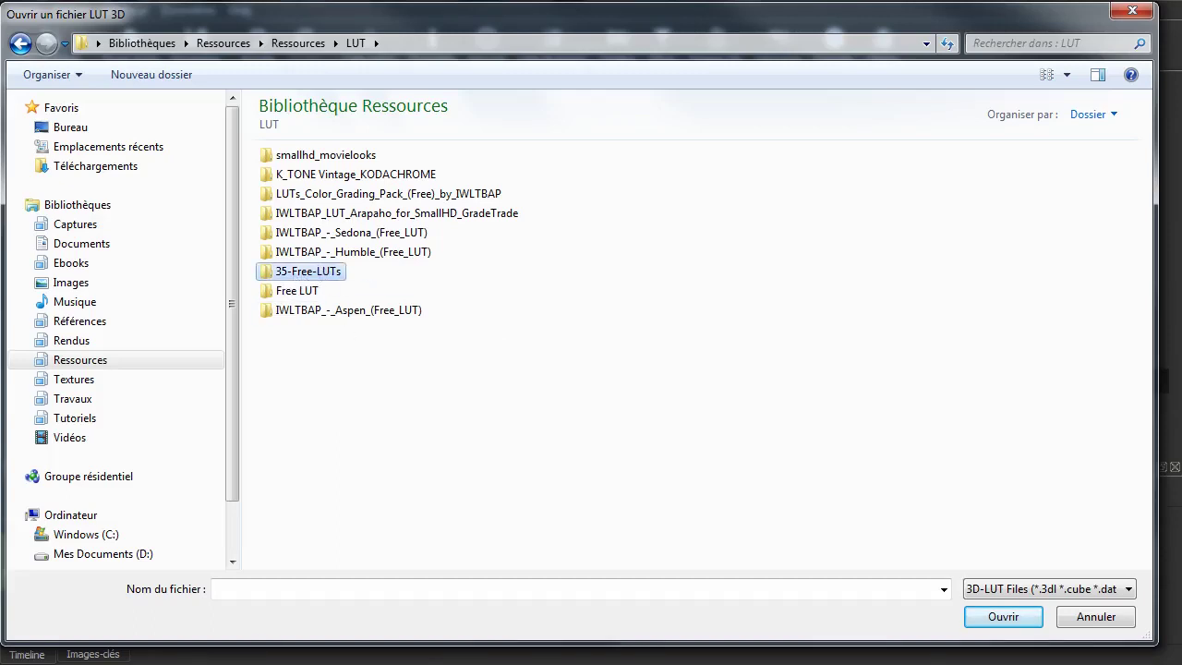
Switch to Chrome to check the heading of RocketStock's 35 Free LUTs page, dismissing its promotional pop-up, and return to Shotcut's file selection.
key("alt+Tab")
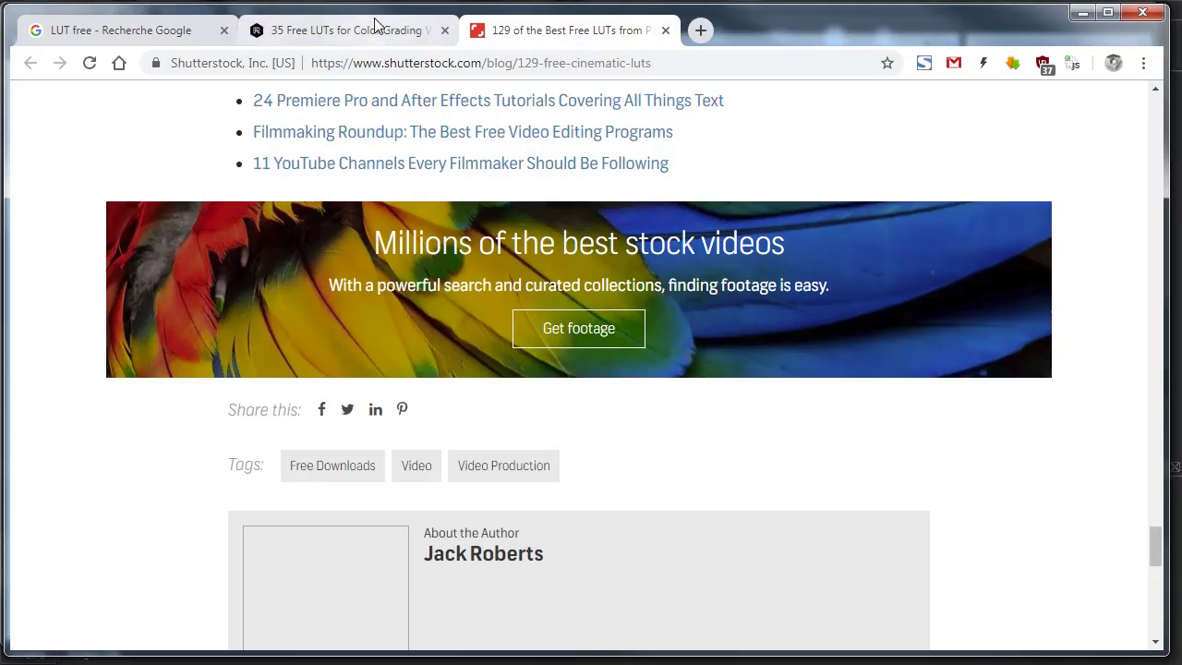
left_click(375, 27)
left_click(897, 112)
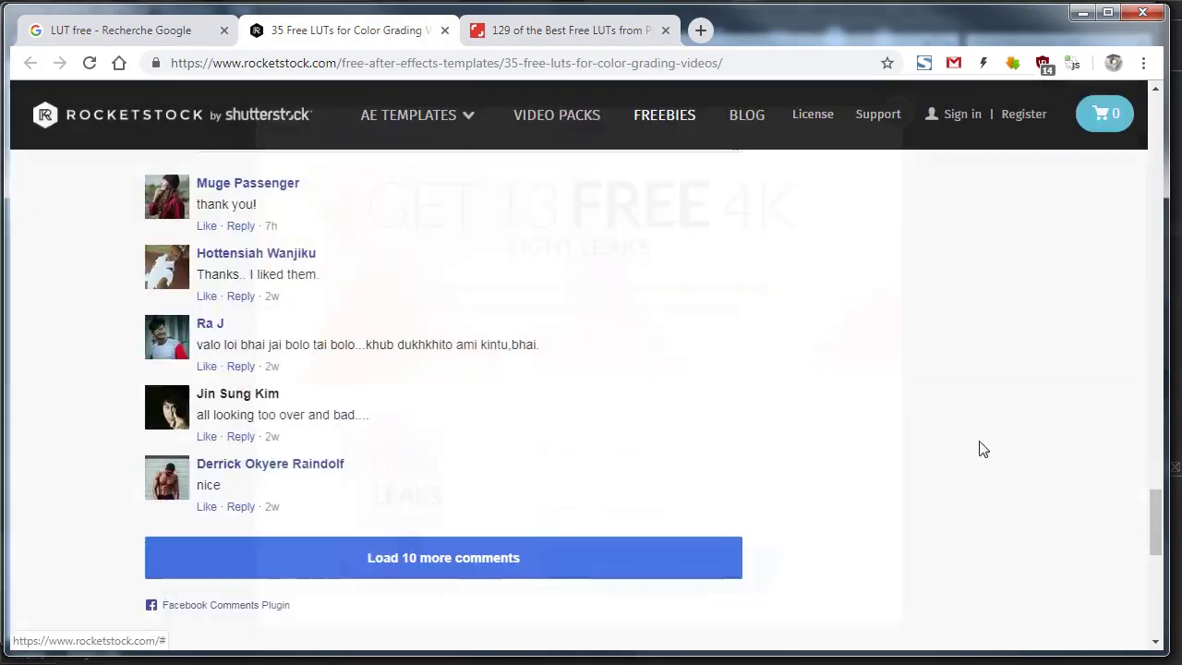
scroll(425, 360, "up", 5)
scroll(438, 359, "up", 10)
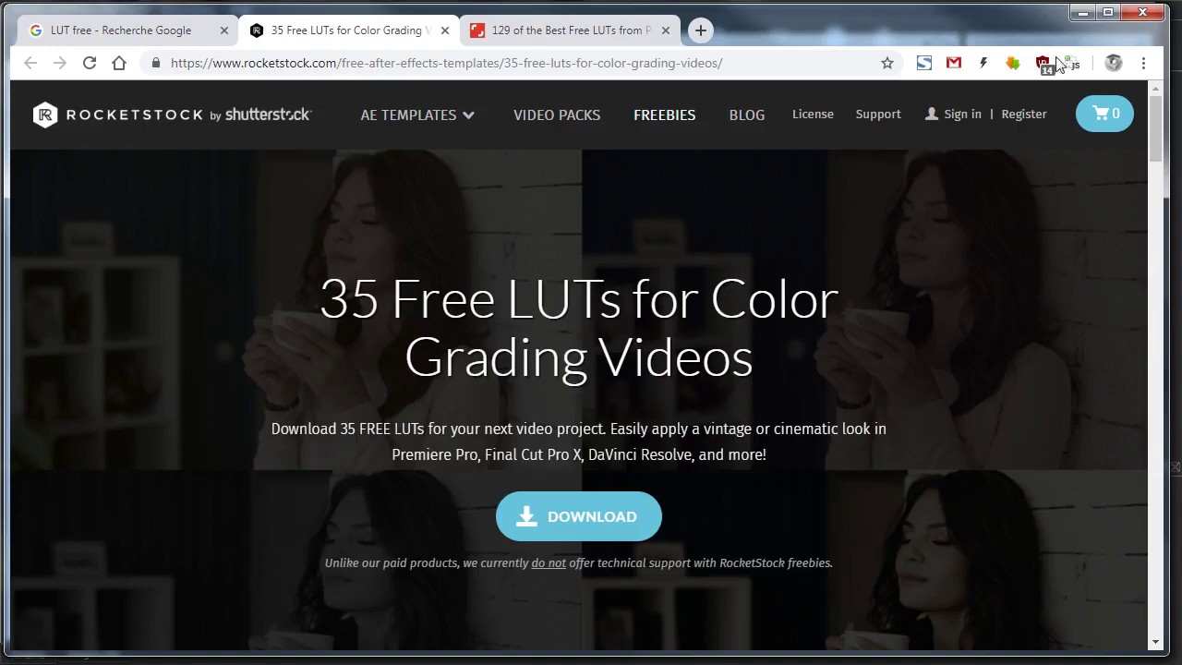
left_click(1083, 12)
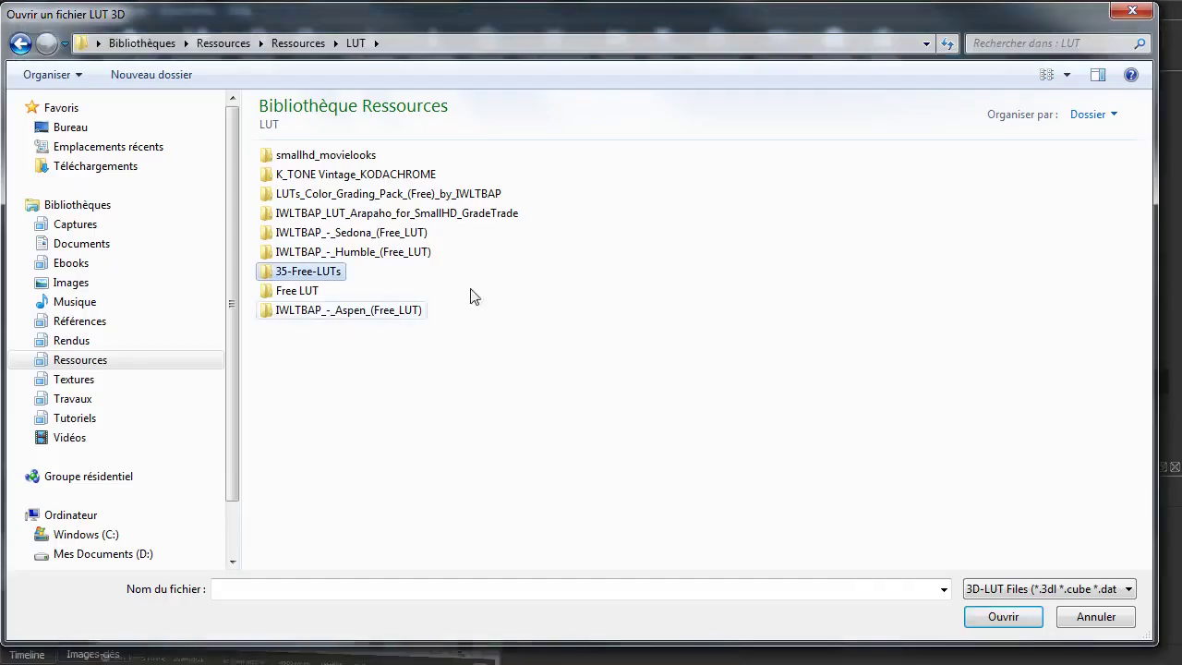
Open the 35 Free LUTs subfolder inside 35-Free-LUTs, briefly moving the file dialog aside to check the filter settings.
double_click(295, 273)
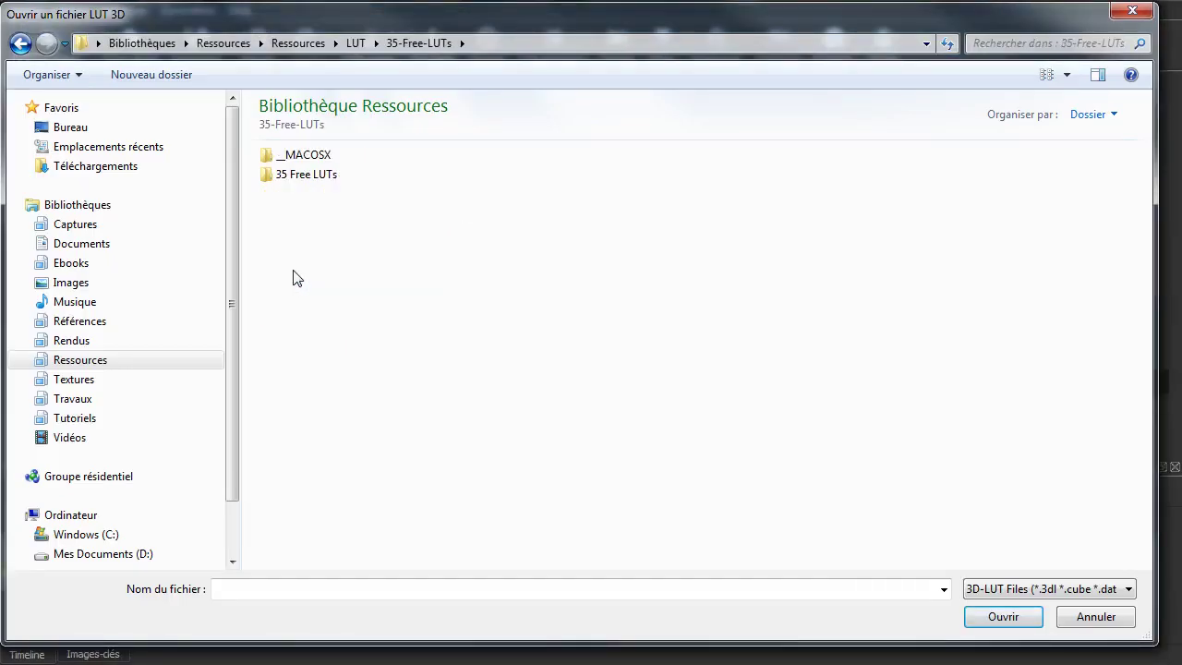
double_click(308, 176)
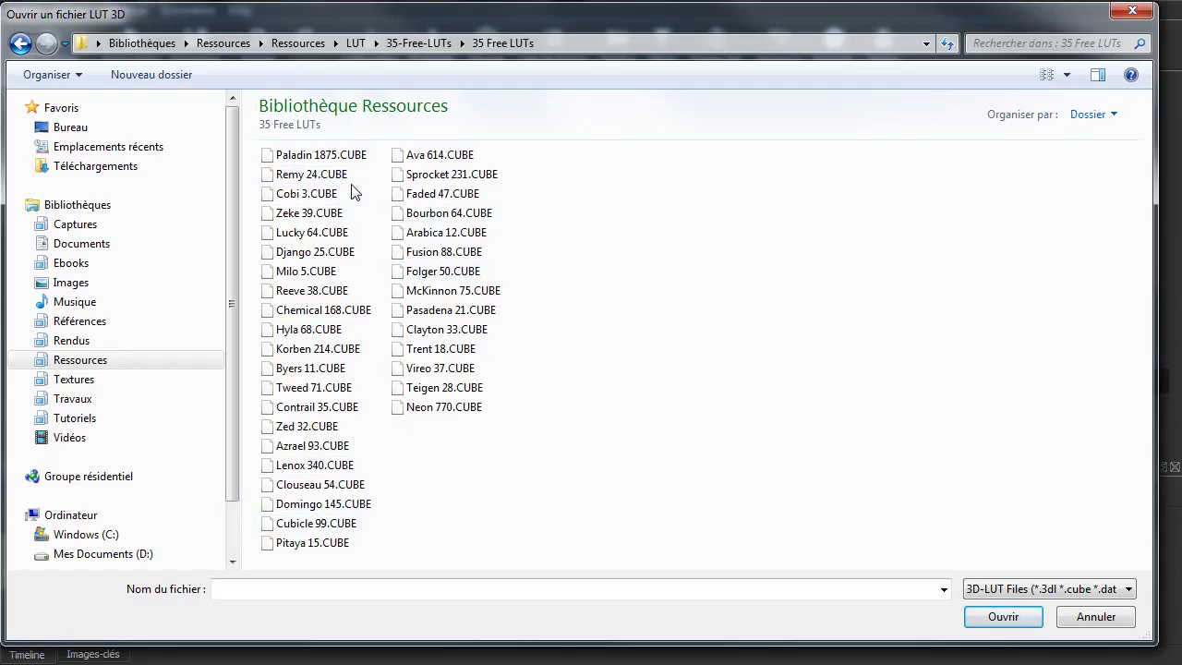
left_click_drag(429, 25, 1011, 237)
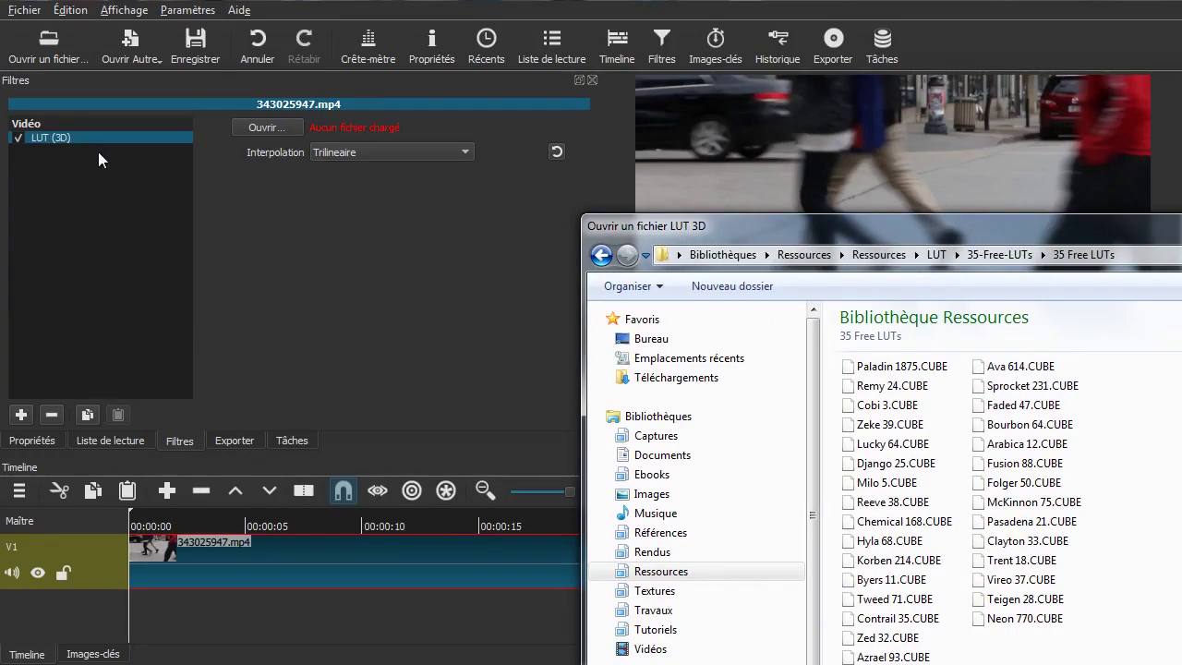
left_click_drag(1092, 226, 526, 27)
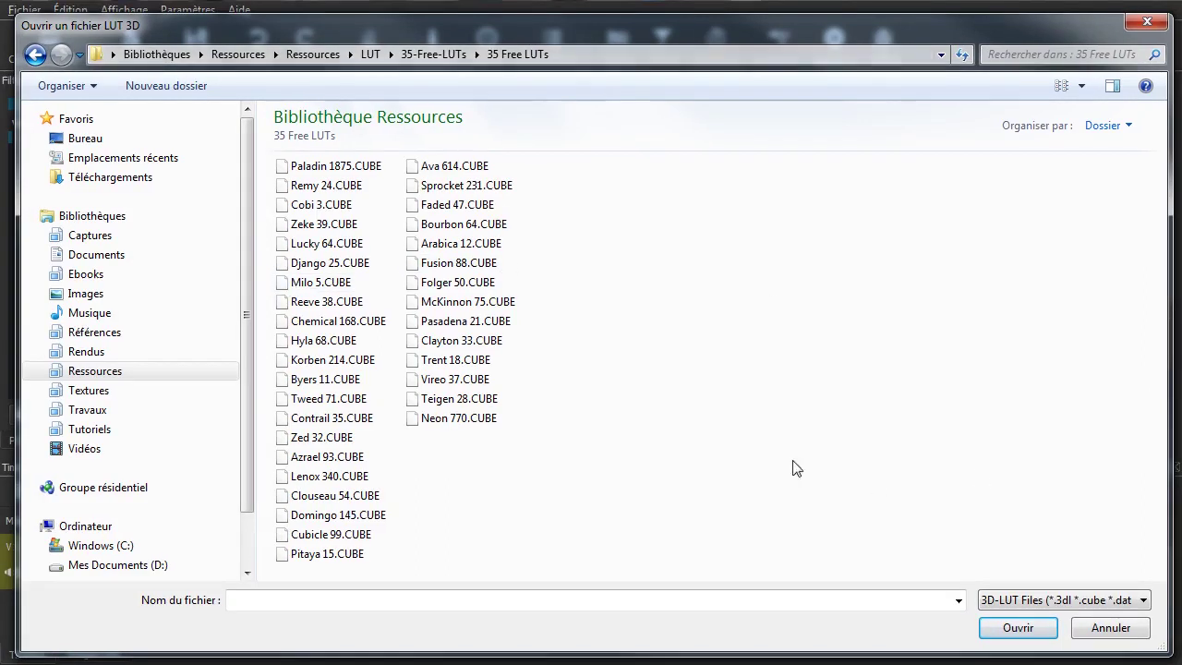
Check which LUT file formats the filter accepts, resizing the file dialog so the whole format list is visible.
left_click(993, 602)
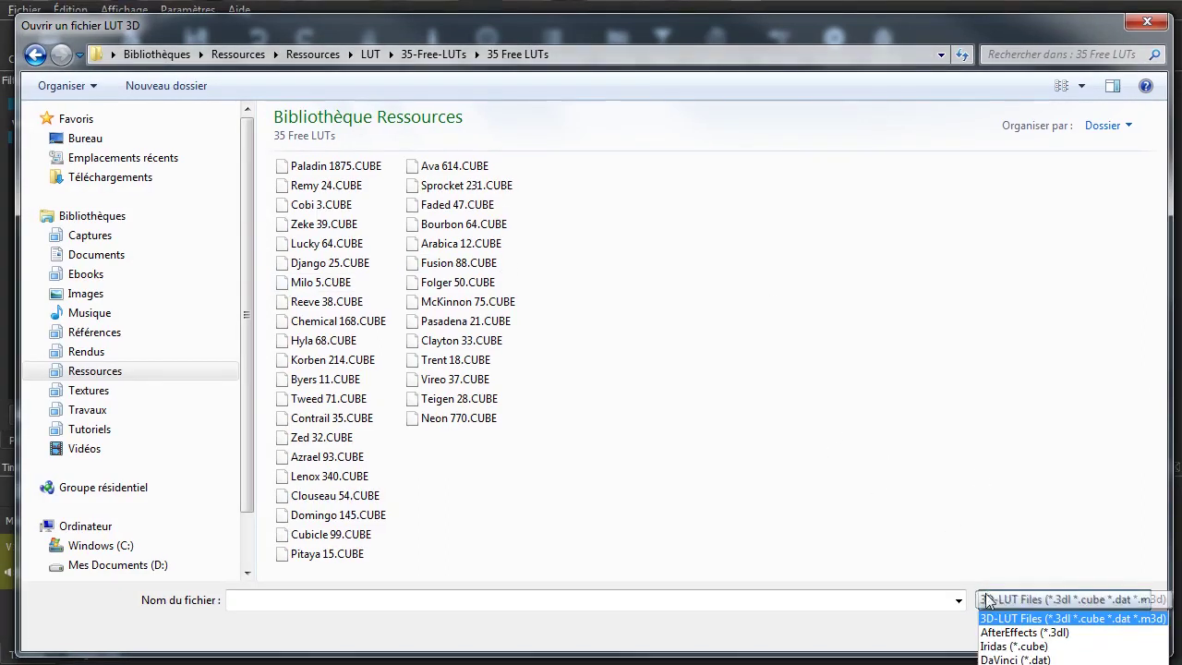
left_click(765, 543)
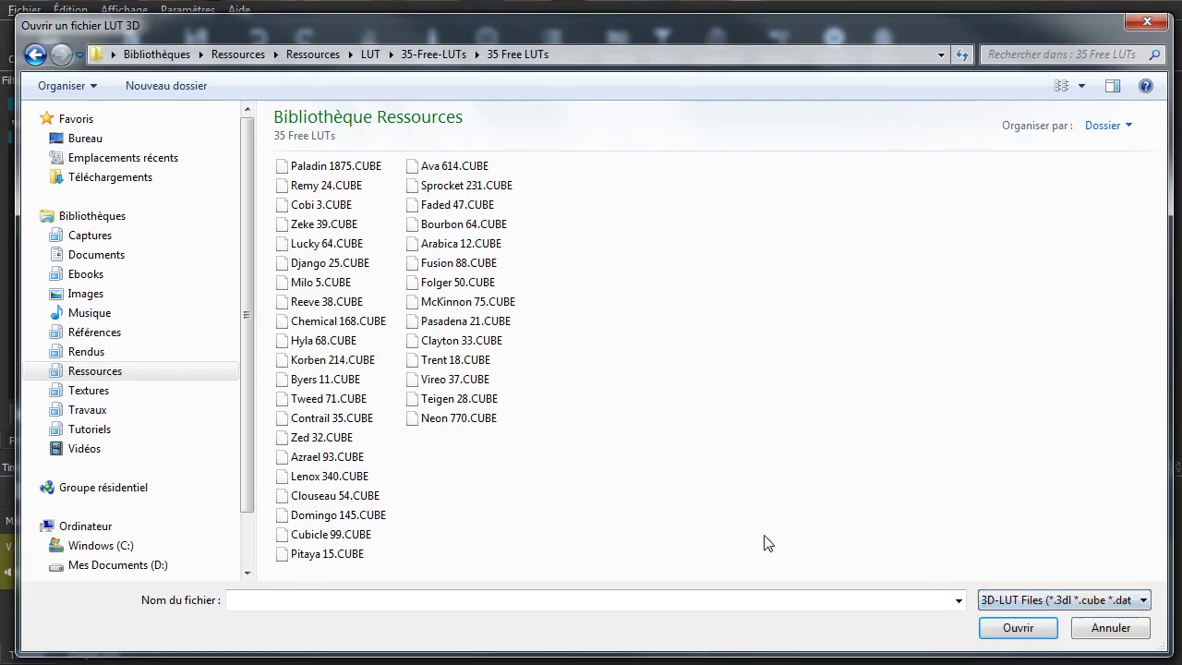
left_click_drag(736, 654, 734, 584)
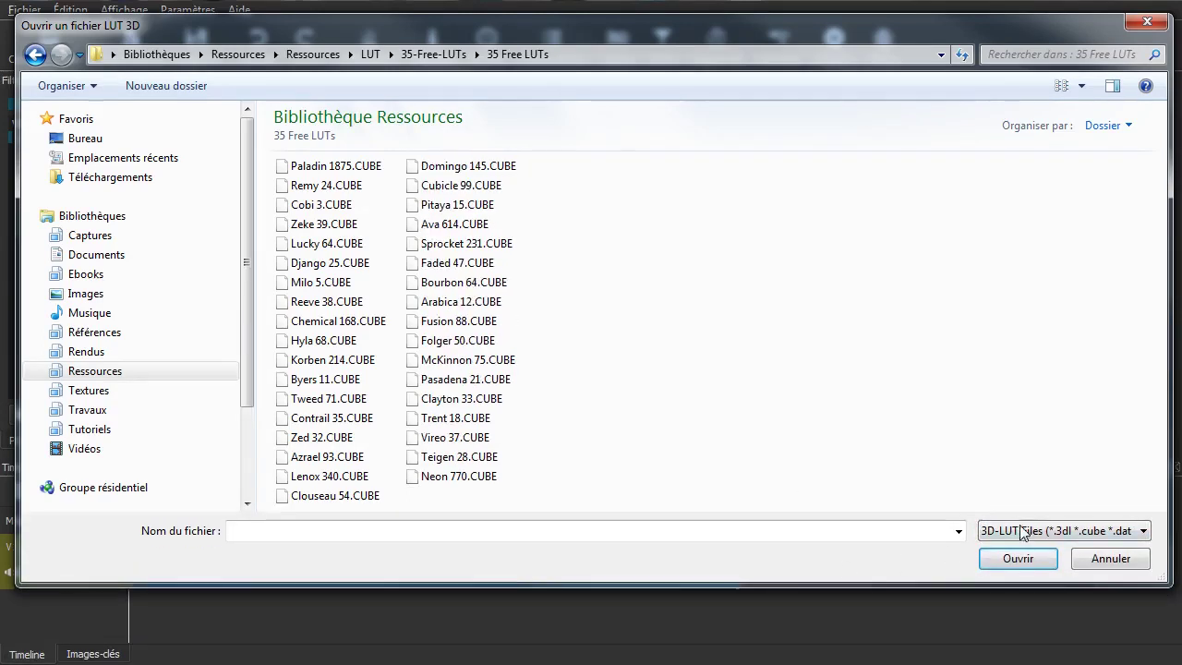
left_click(1023, 531)
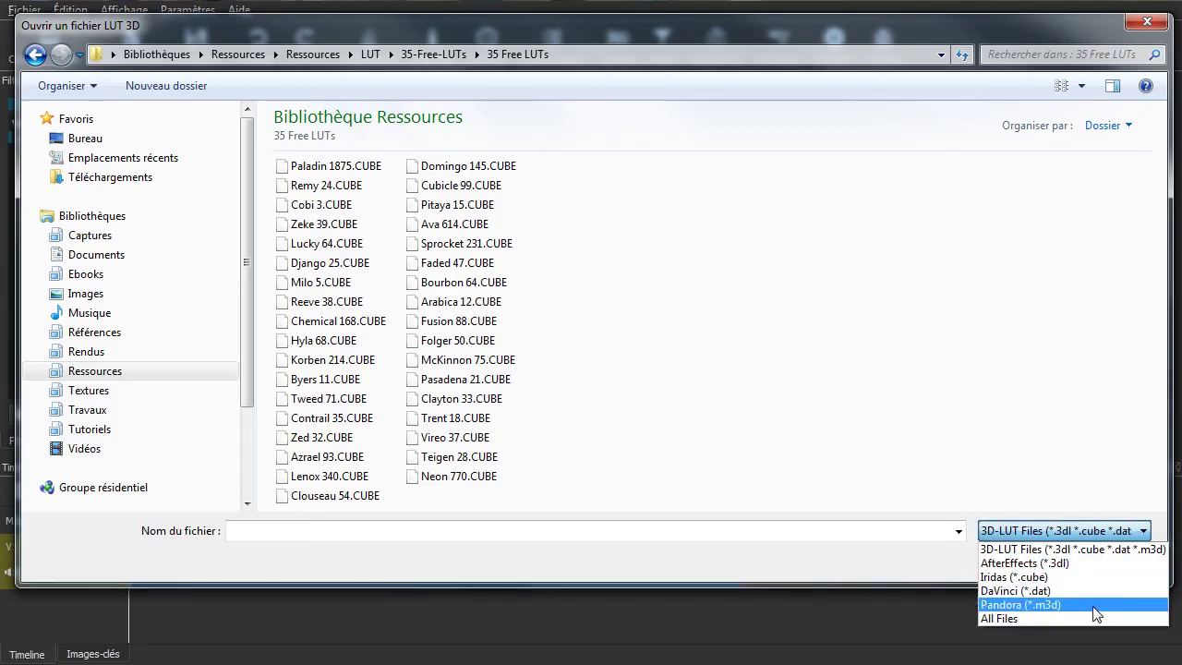
left_click(768, 311)
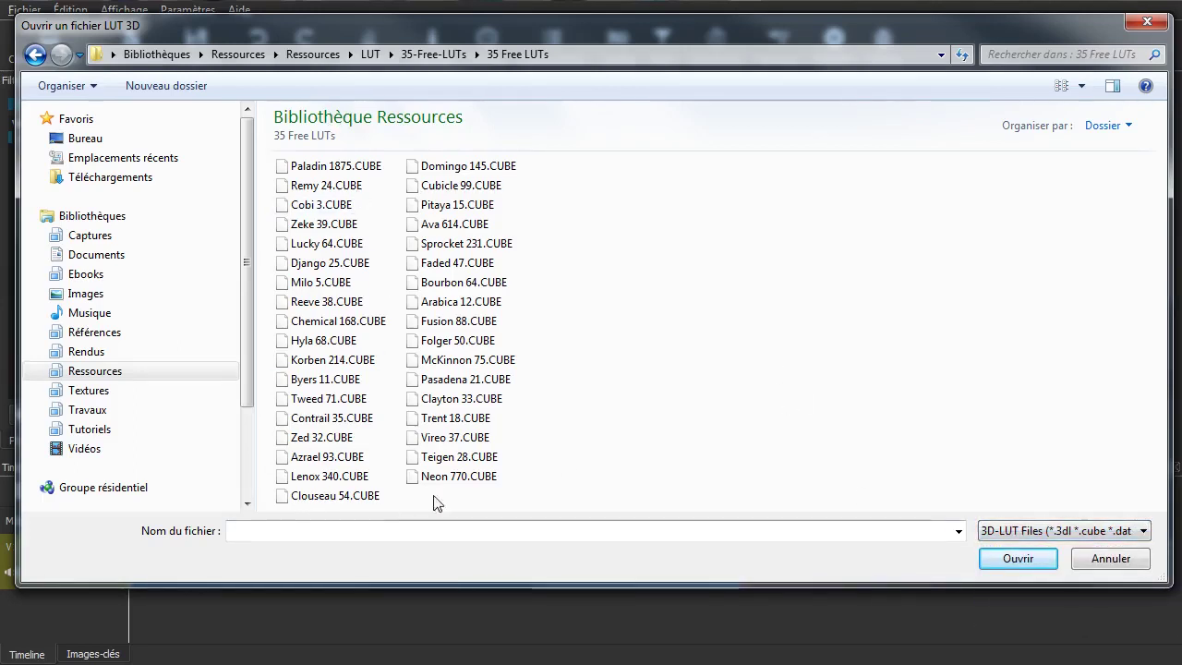
left_click_drag(750, 587, 751, 639)
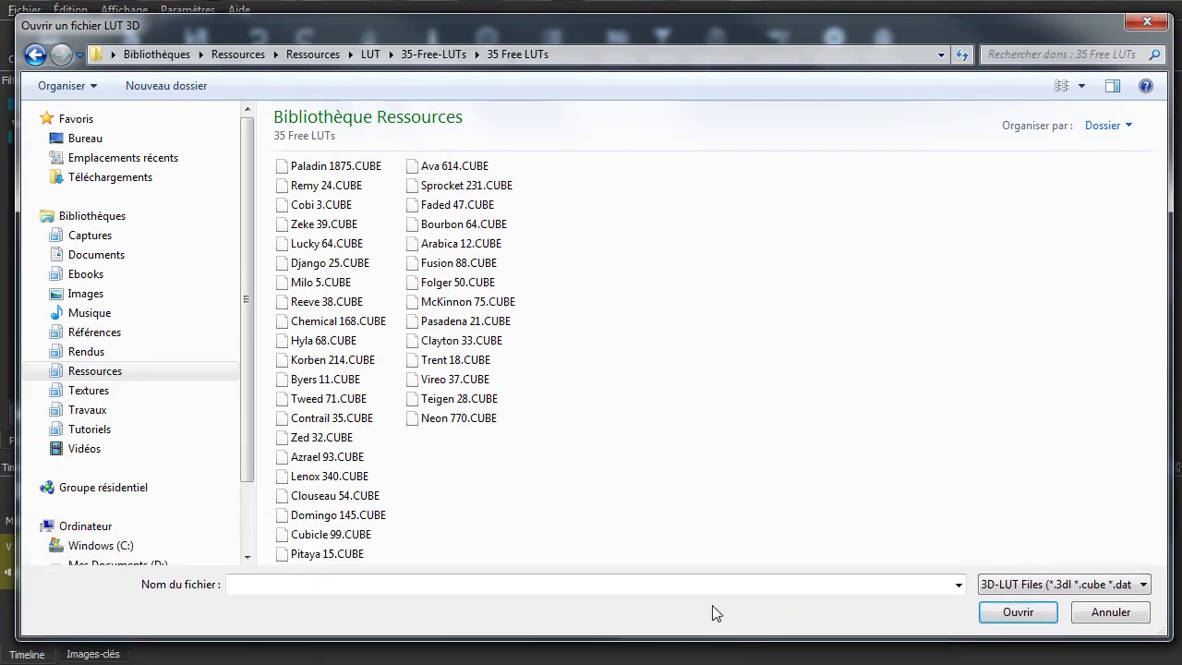
Load Paladin 1875.CUBE into the LUT (3D) filter and disable and re-enable the filter to compare the images.
left_click(333, 168)
left_click(1018, 615)
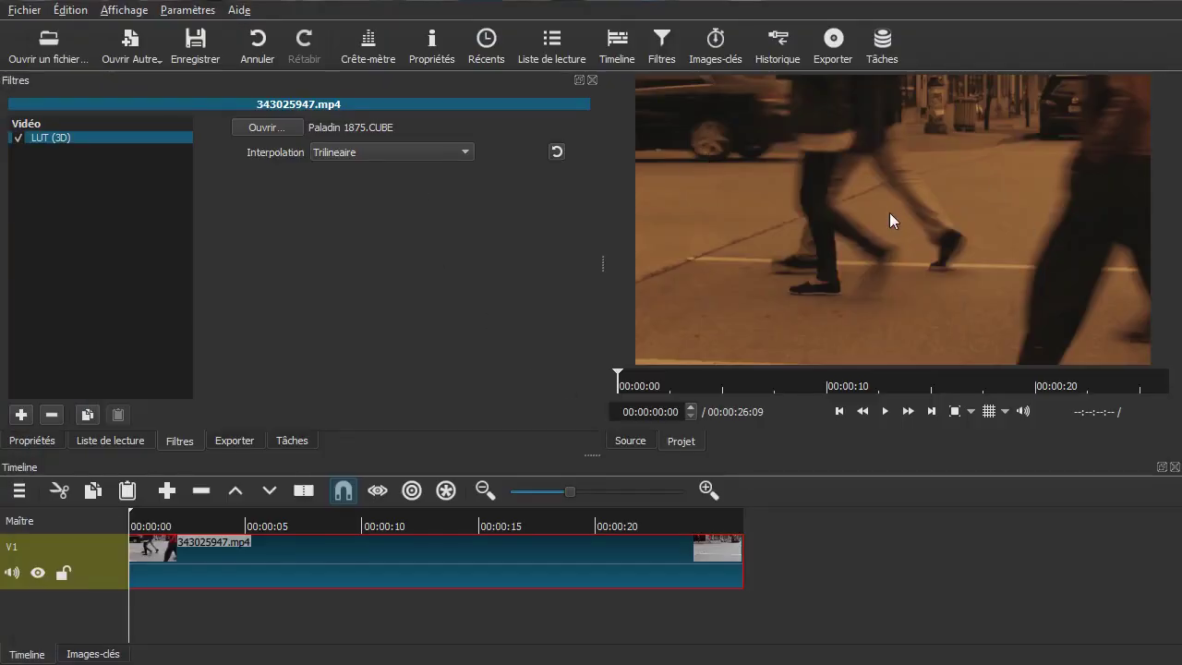
left_click(16, 139)
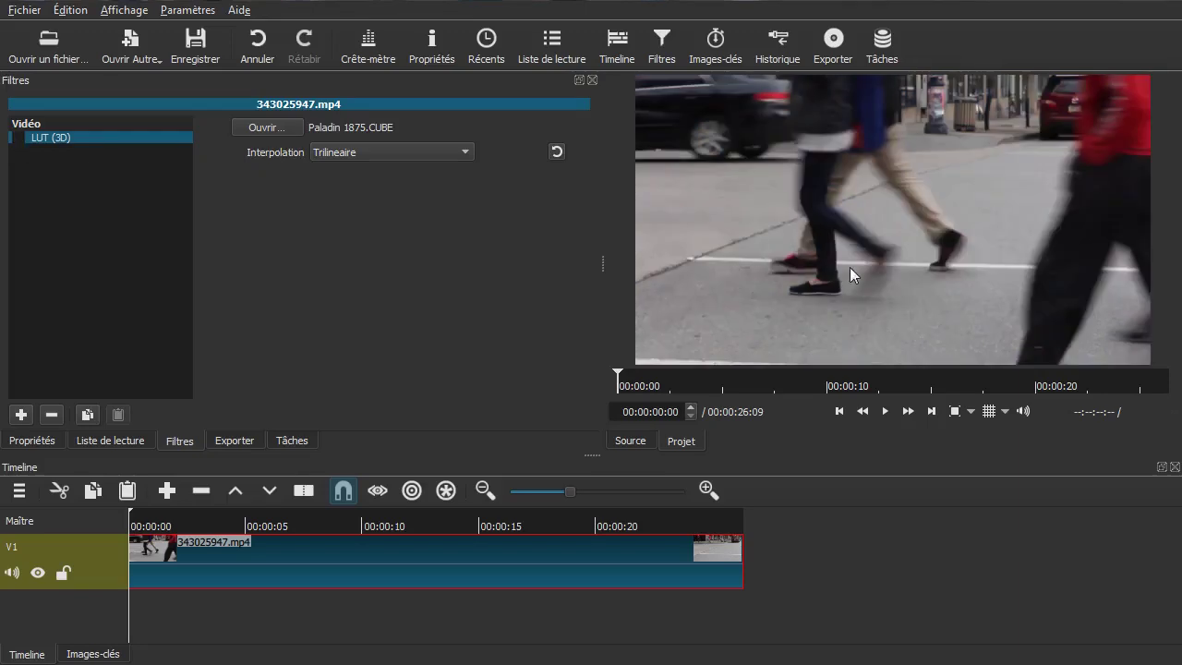
left_click(17, 138)
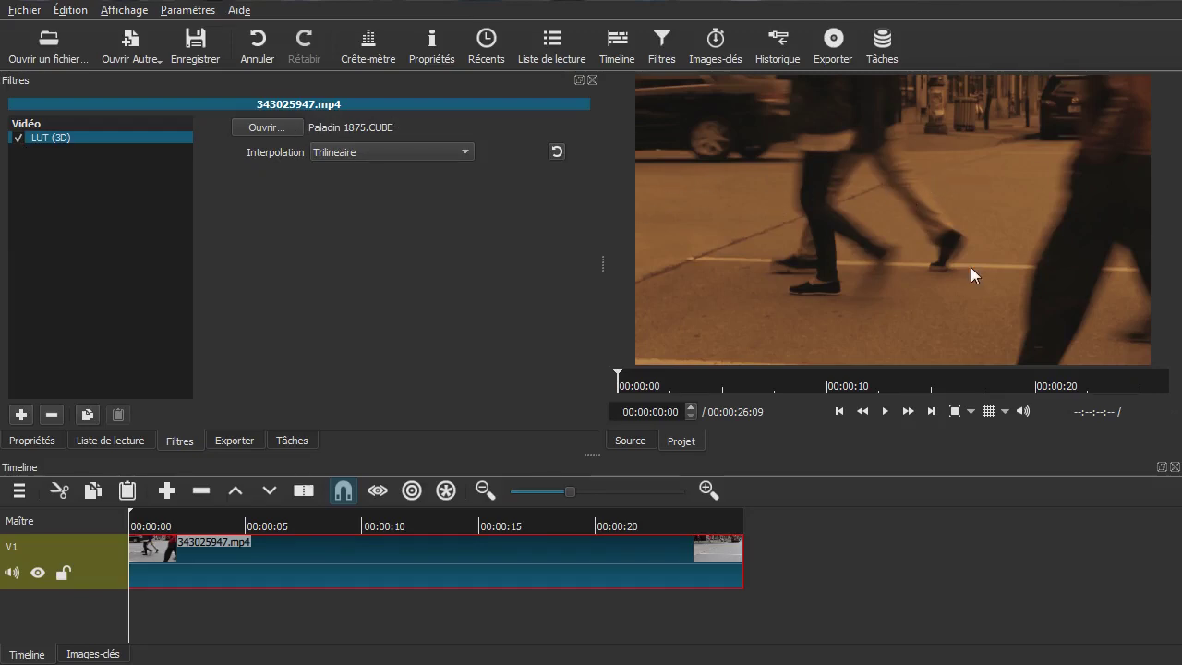
Load Django 25.CUBE from the 35 Free LUTs folder into the clip's LUT (3D) filter.
left_click(277, 129)
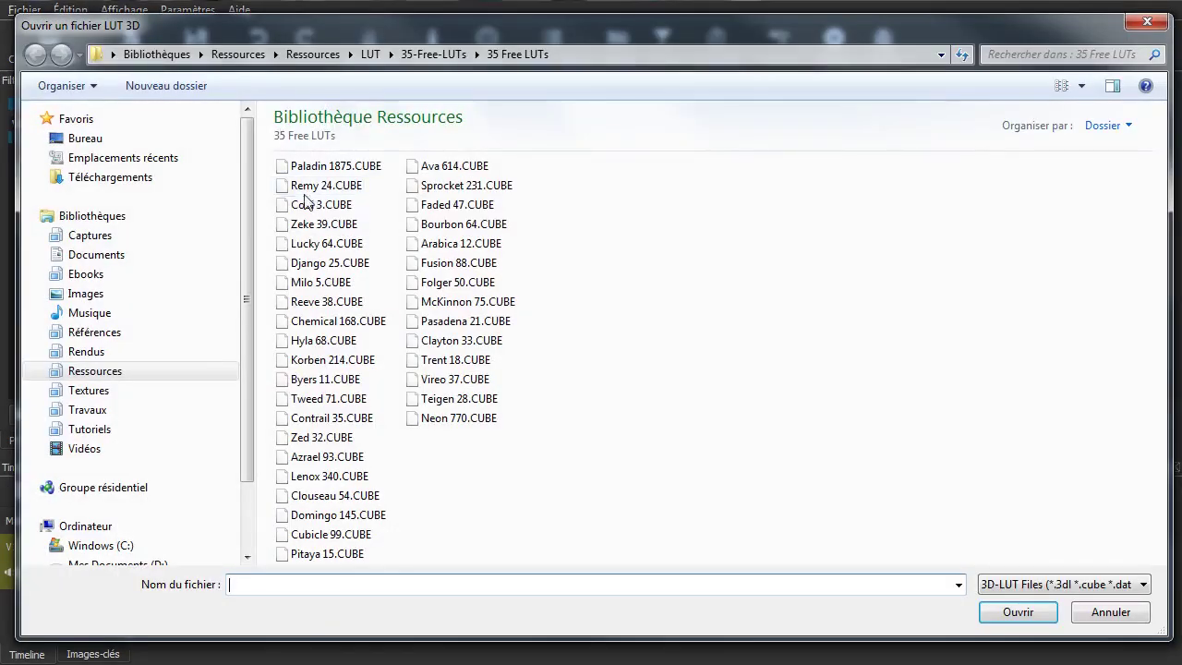
left_click(318, 262)
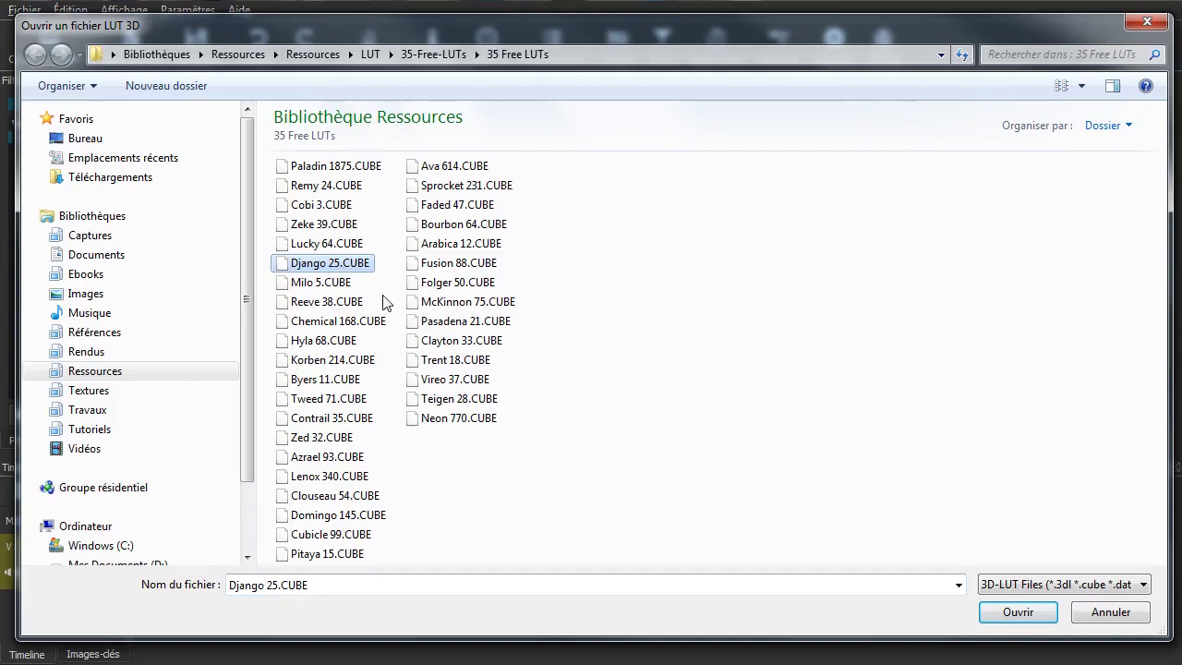
left_click(1009, 613)
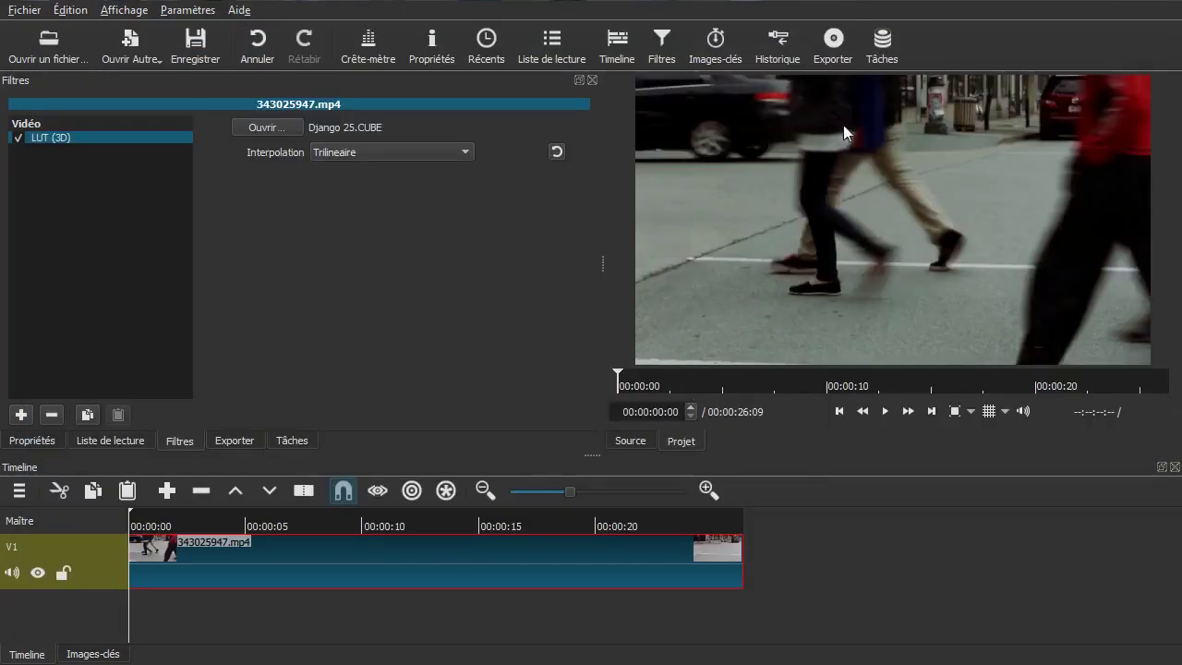
Compare the clip with the LUT (3D) filter off and on, and play a few seconds to preview the grading.
left_click(19, 139)
left_click(18, 138)
key("space")
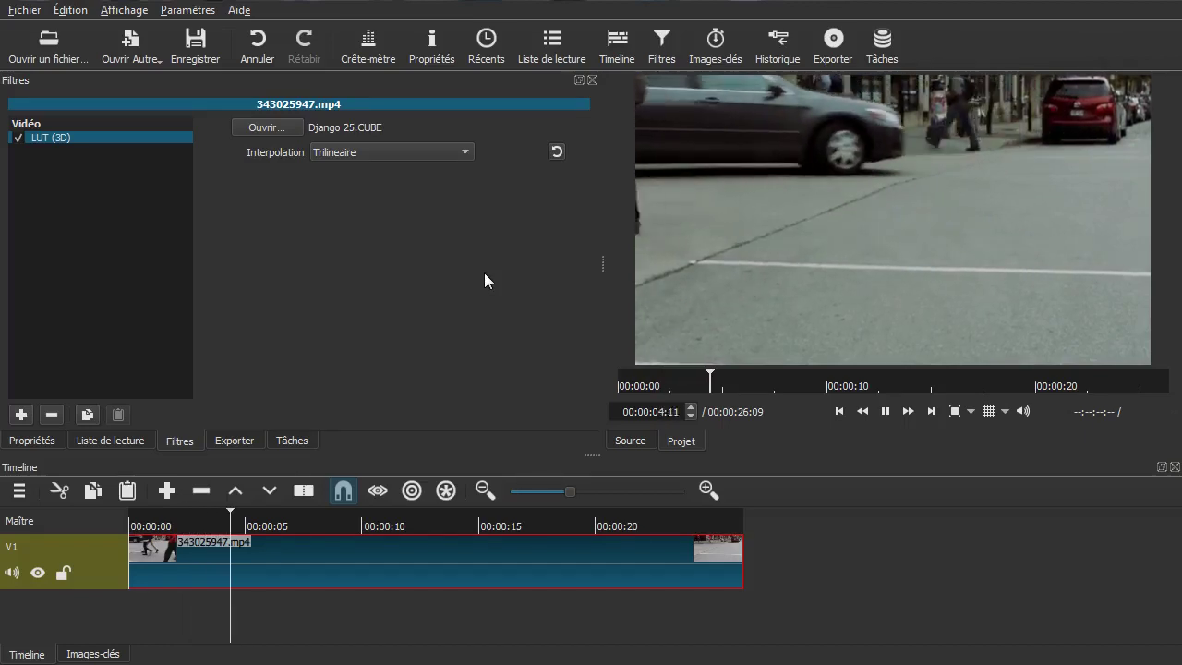
key("space")
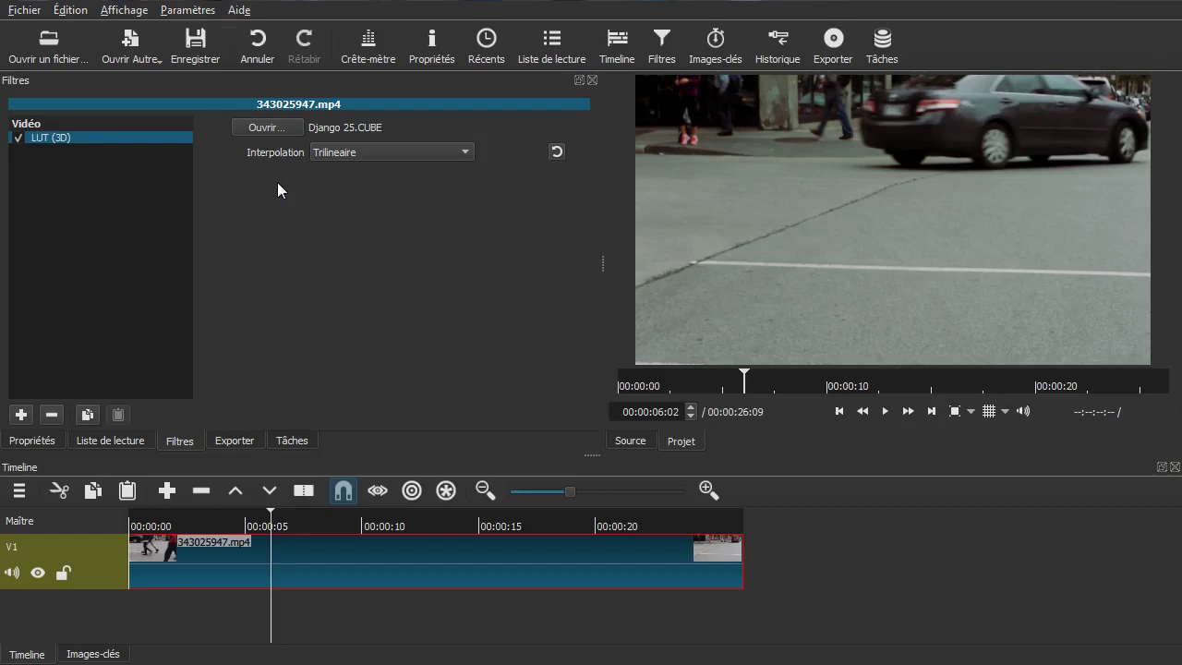
Load SmallHD_MovieLook_TheMatrices.cube from the smallhd_movielooks folder into the clip's LUT (3D) filter.
left_click(274, 128)
left_click(370, 53)
left_click(344, 171)
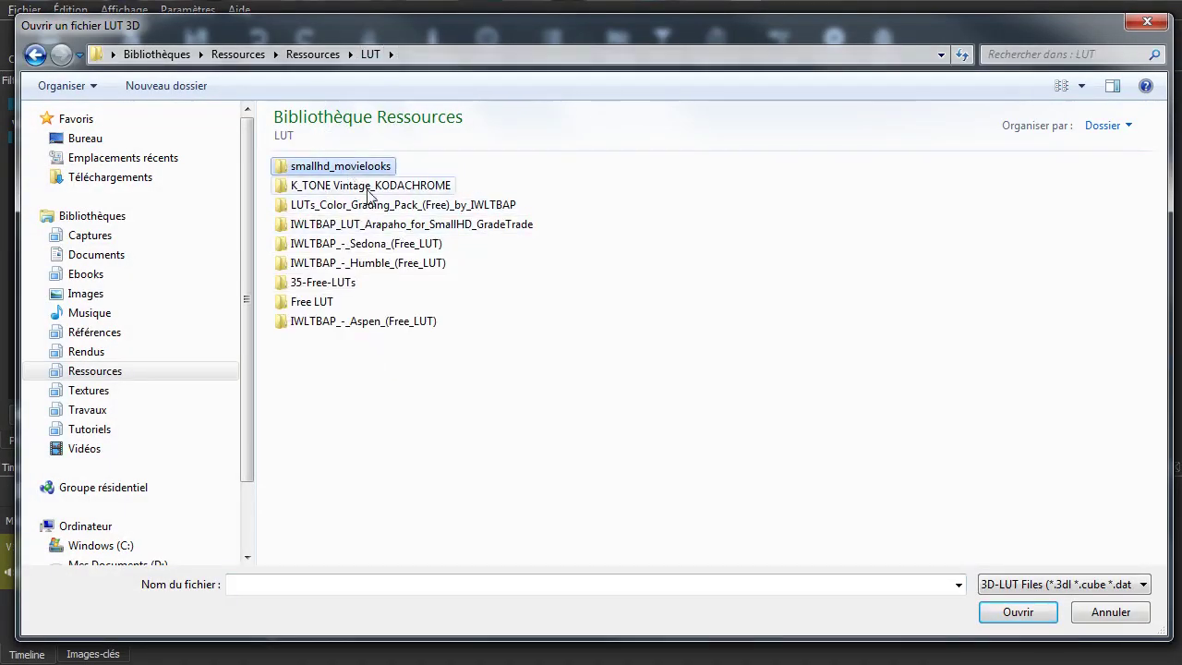
double_click(328, 169)
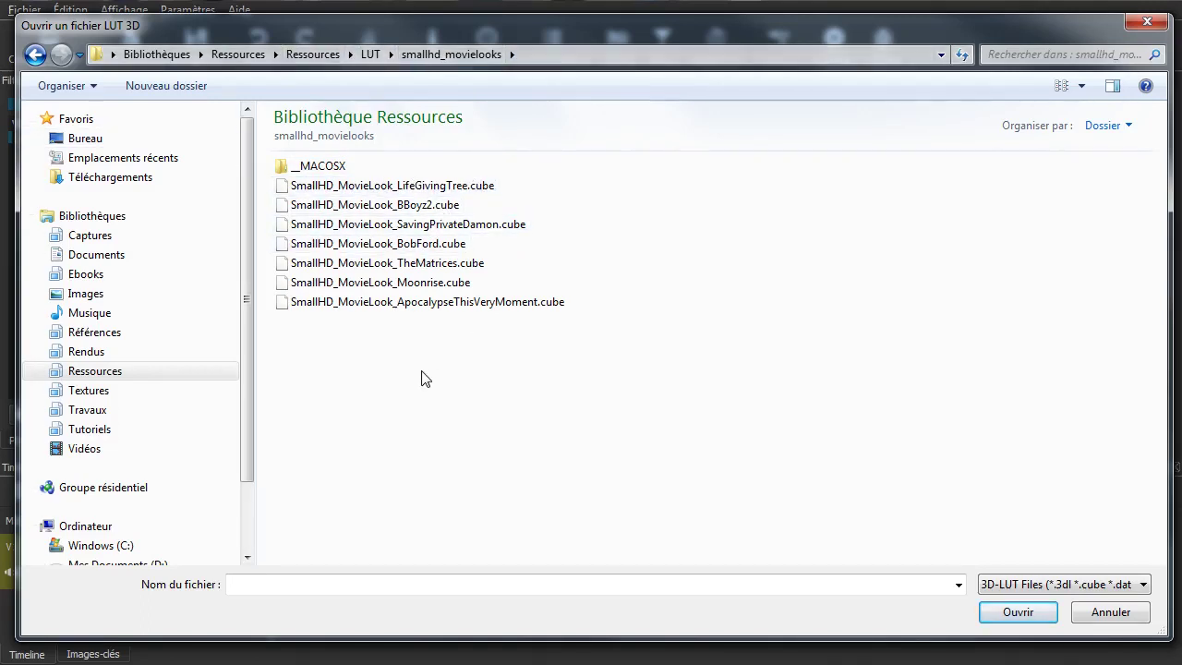
left_click(415, 265)
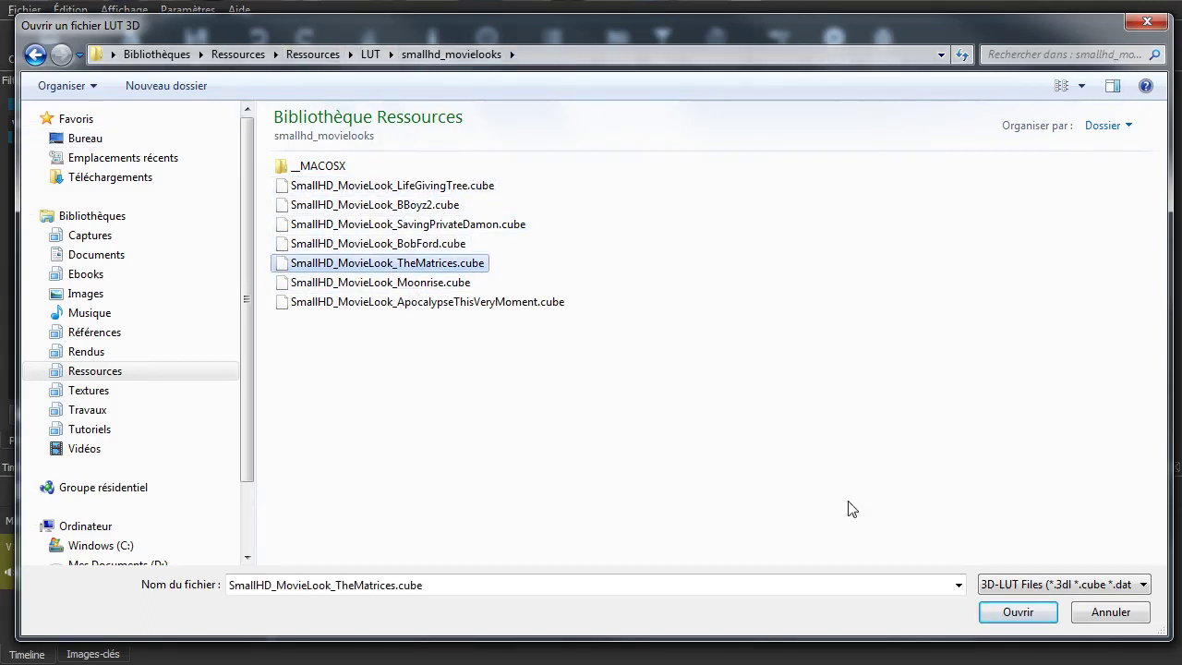
left_click(1016, 613)
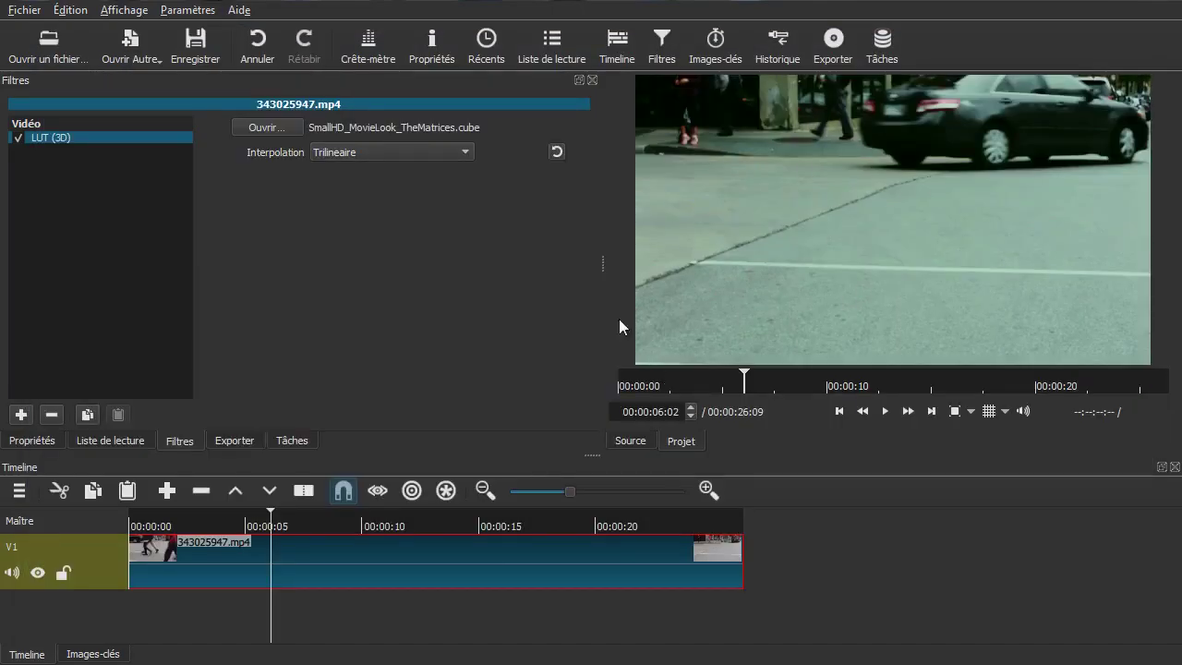
Play the first several seconds of the clip from the start to preview TheMatrices grading.
left_click_drag(243, 638, 106, 628)
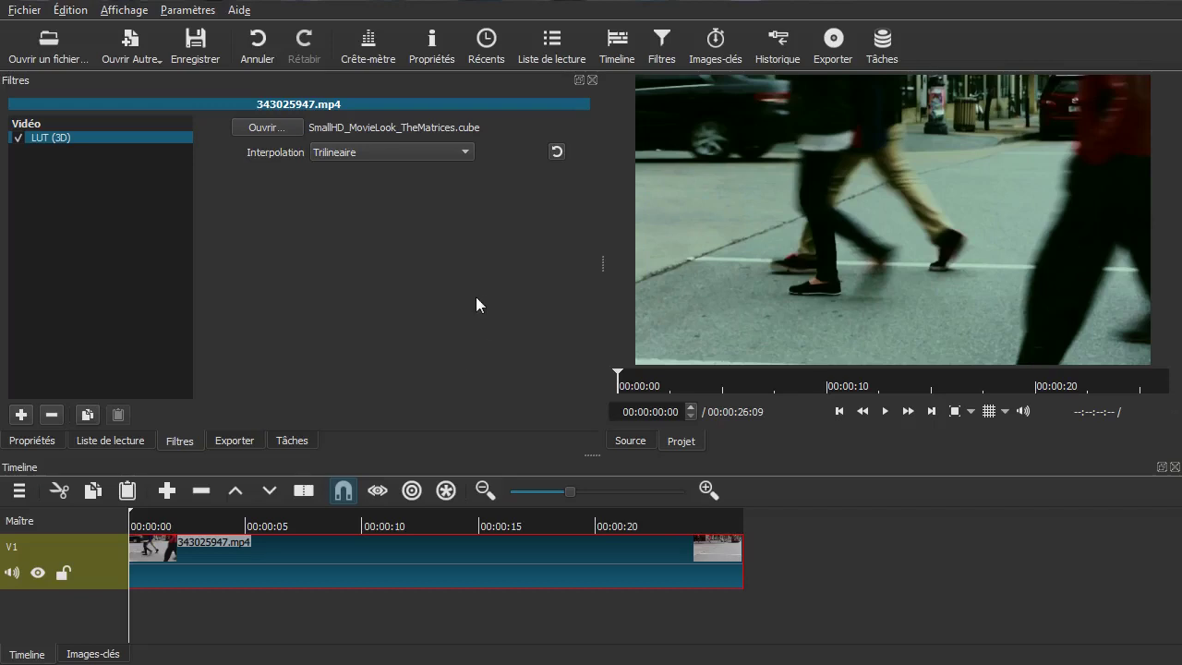
key("space")
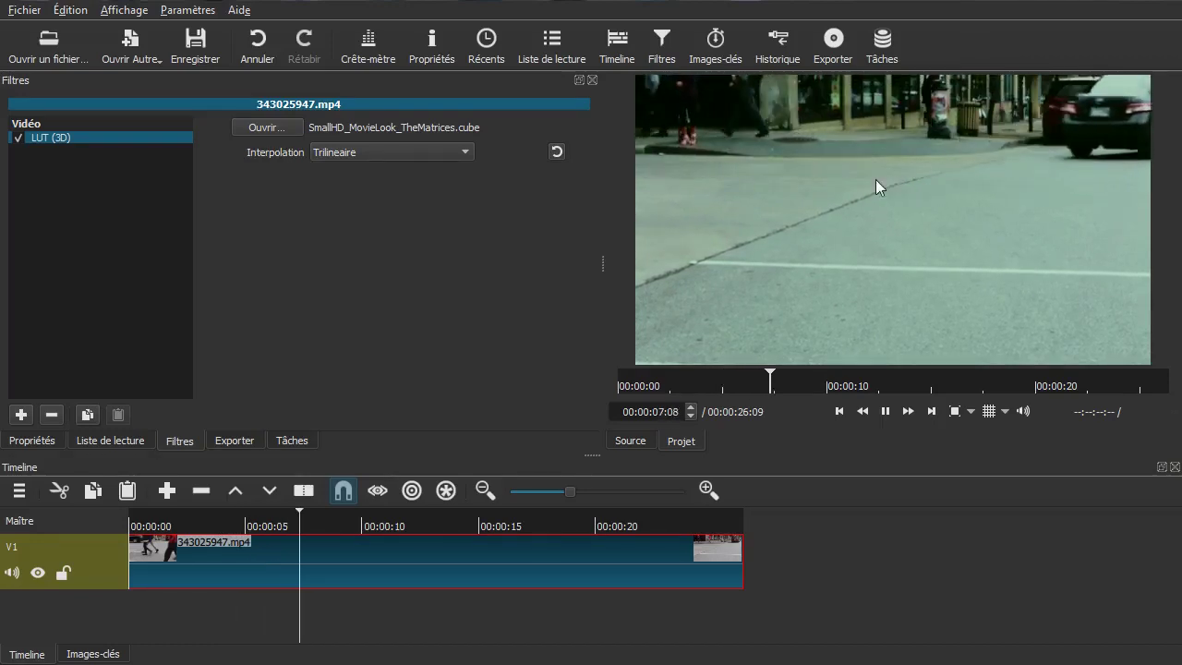
key("space")
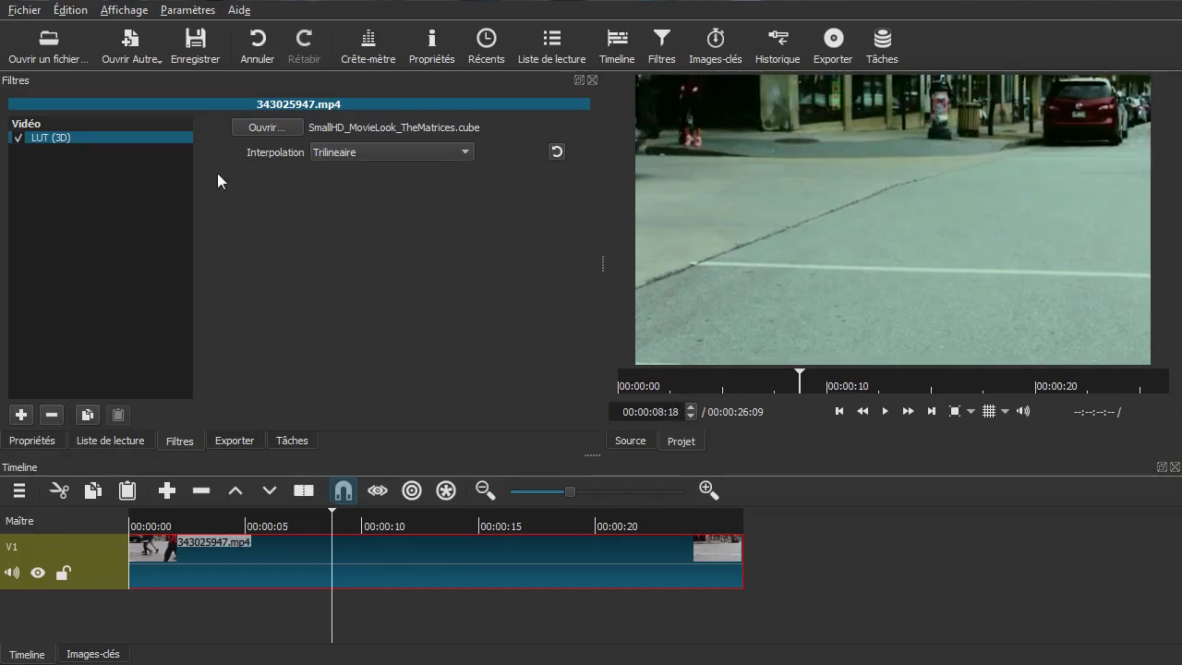
Load SmallHD_MovieLook_ApocalypseThisVeryMoment.cube into the LUT (3D) filter and preview the clip from the start.
left_click(263, 127)
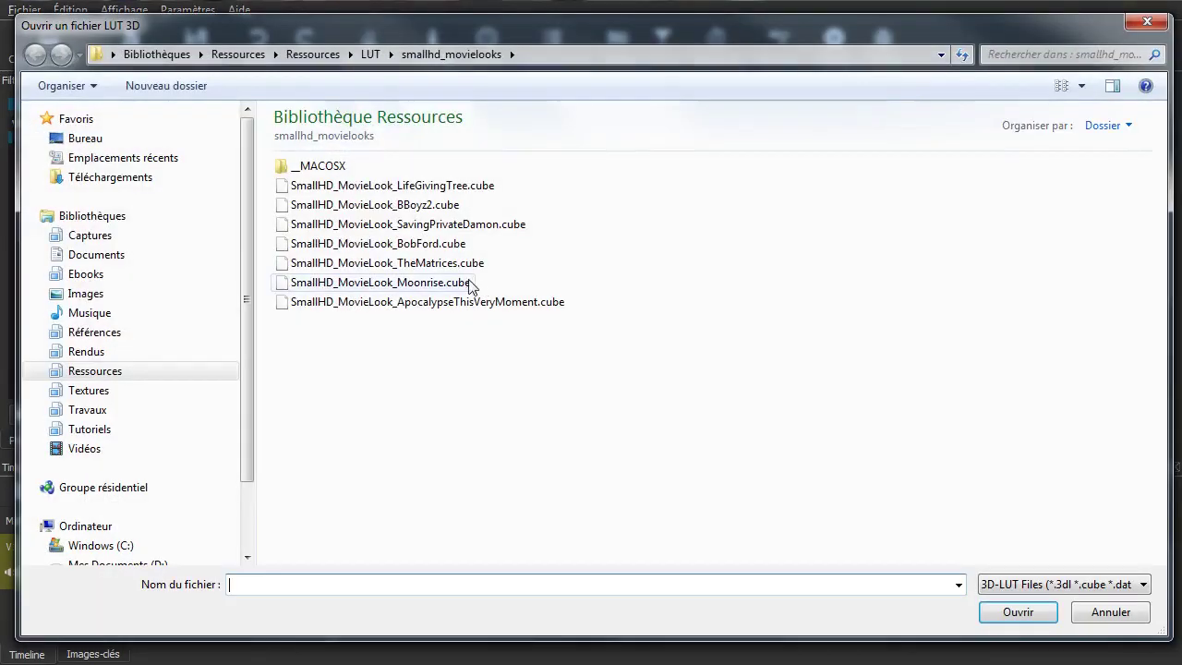
left_click(420, 303)
left_click(1005, 610)
left_click(157, 610)
key("Home")
key("space")
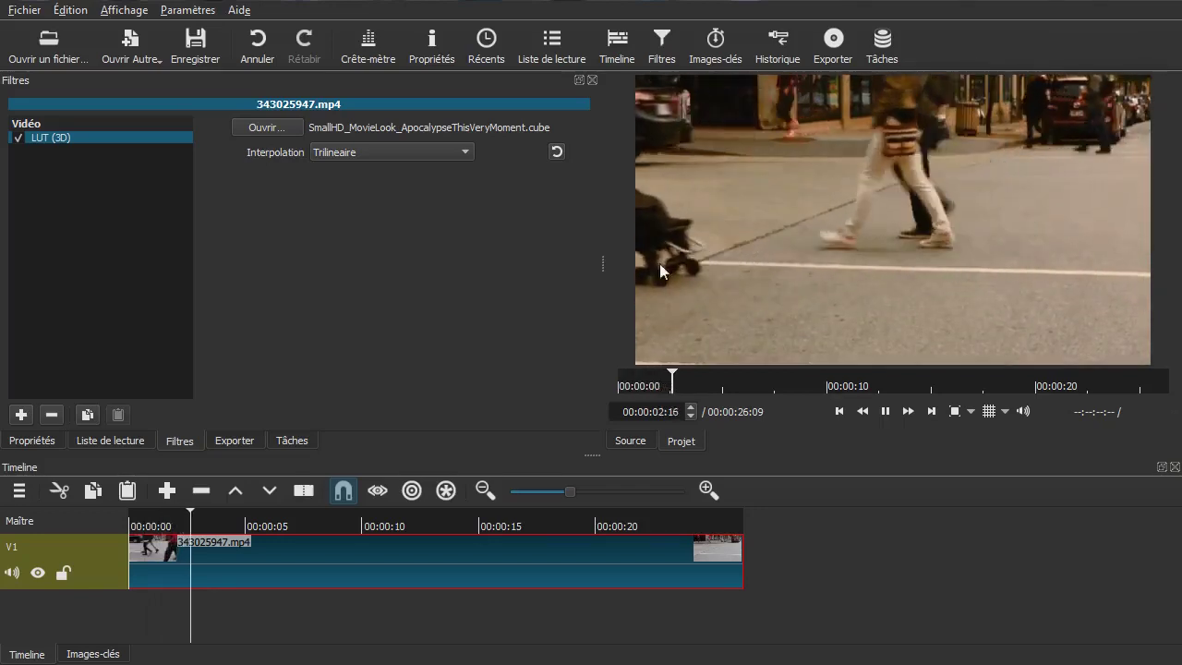
key("space")
Load SmallHD_MovieLook_SavingPrivateDamon.cube into the LUT (3D) filter and briefly play the clip from the start.
left_click(267, 127)
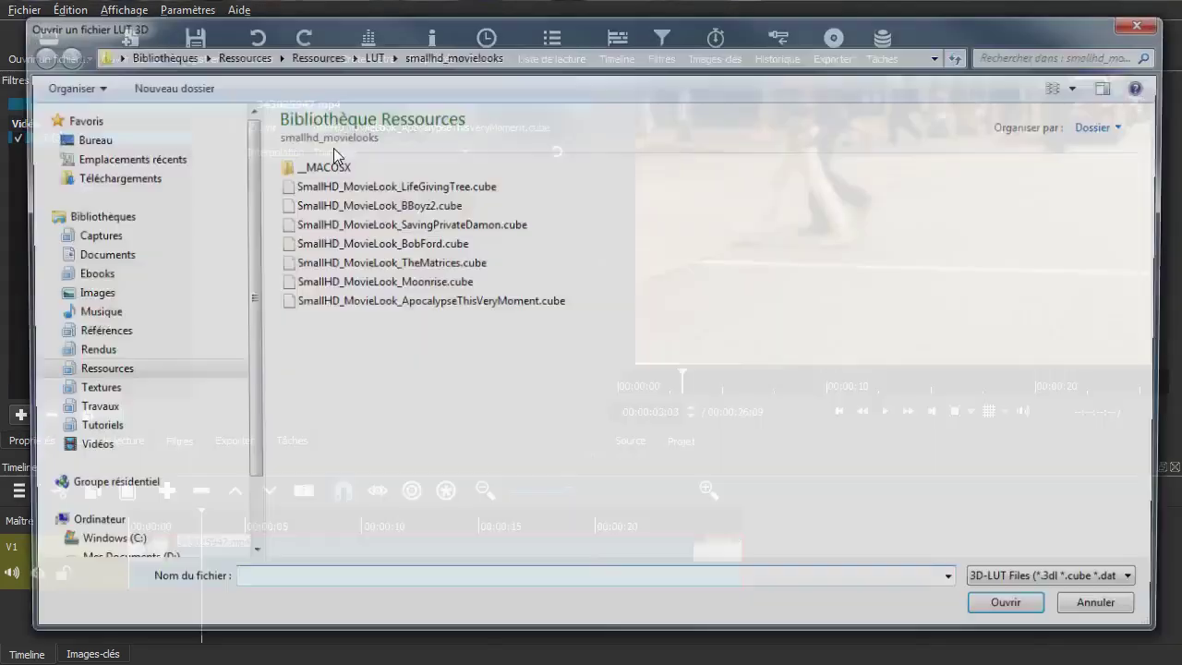
left_click(374, 227)
left_click(1009, 612)
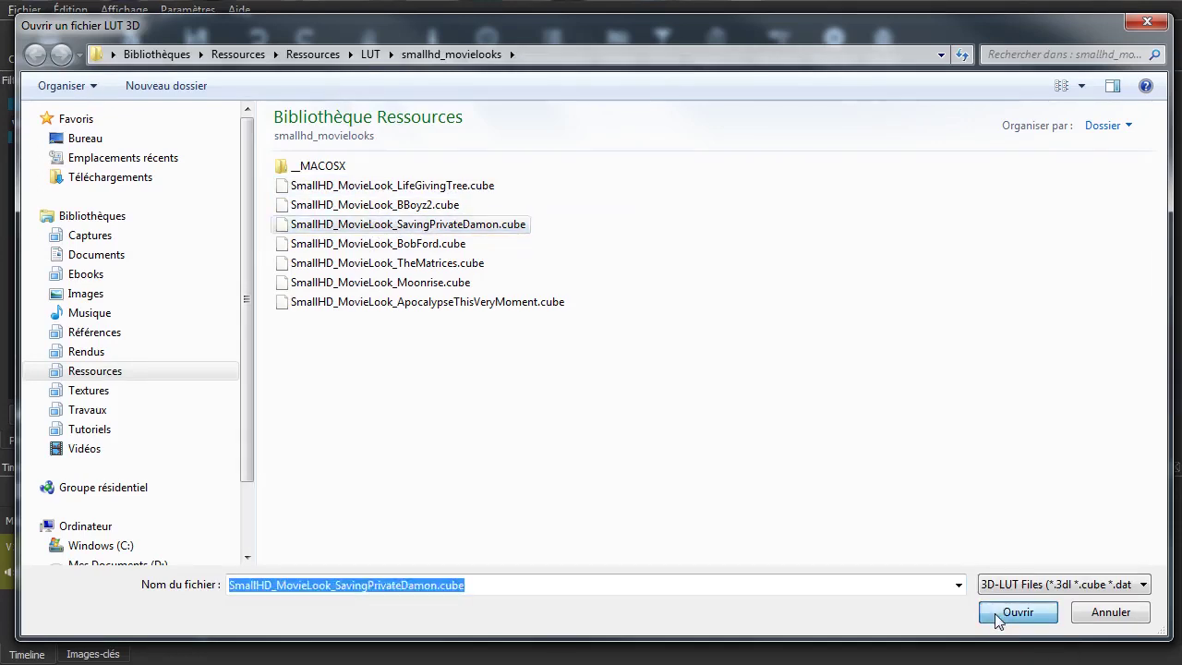
left_click(95, 609)
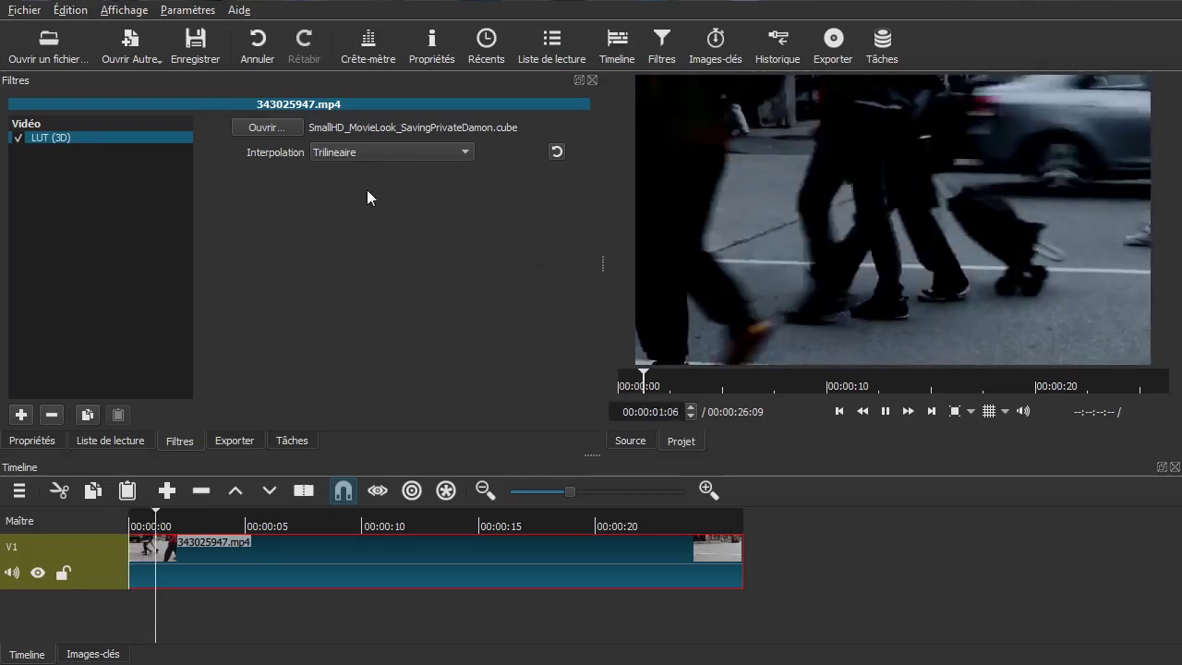
key("space")
Load Arabica 12.CUBE from the 35 Free LUTs folder into the LUT (3D) filter and play the clip from the start.
left_click(273, 128)
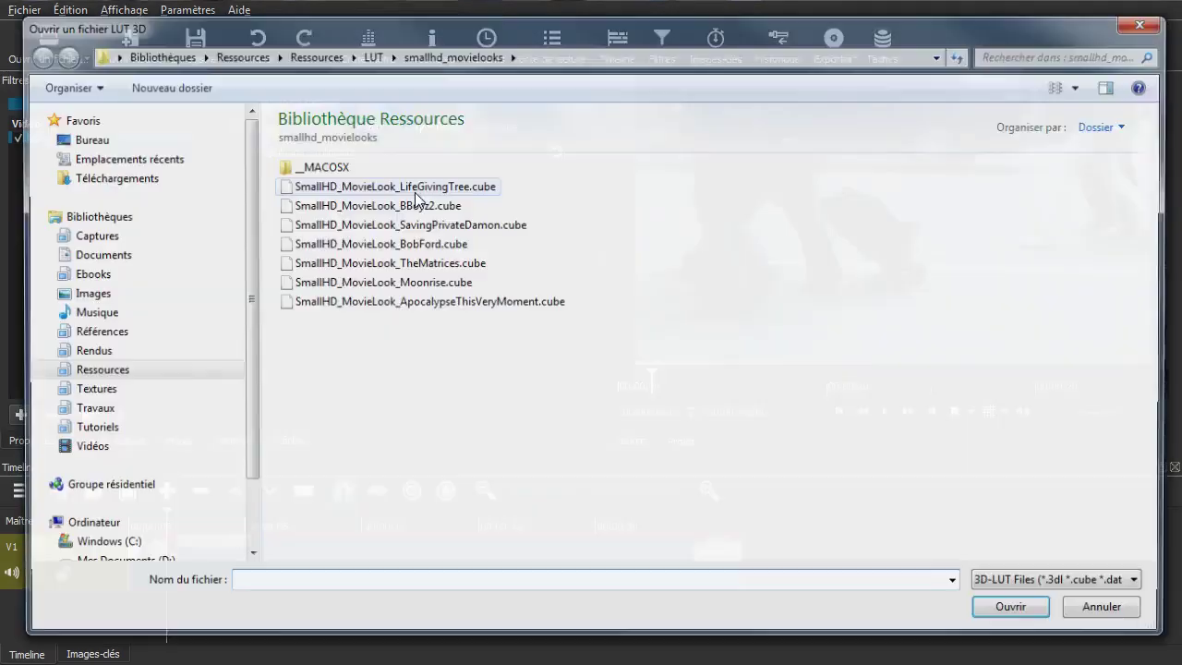
left_click(370, 54)
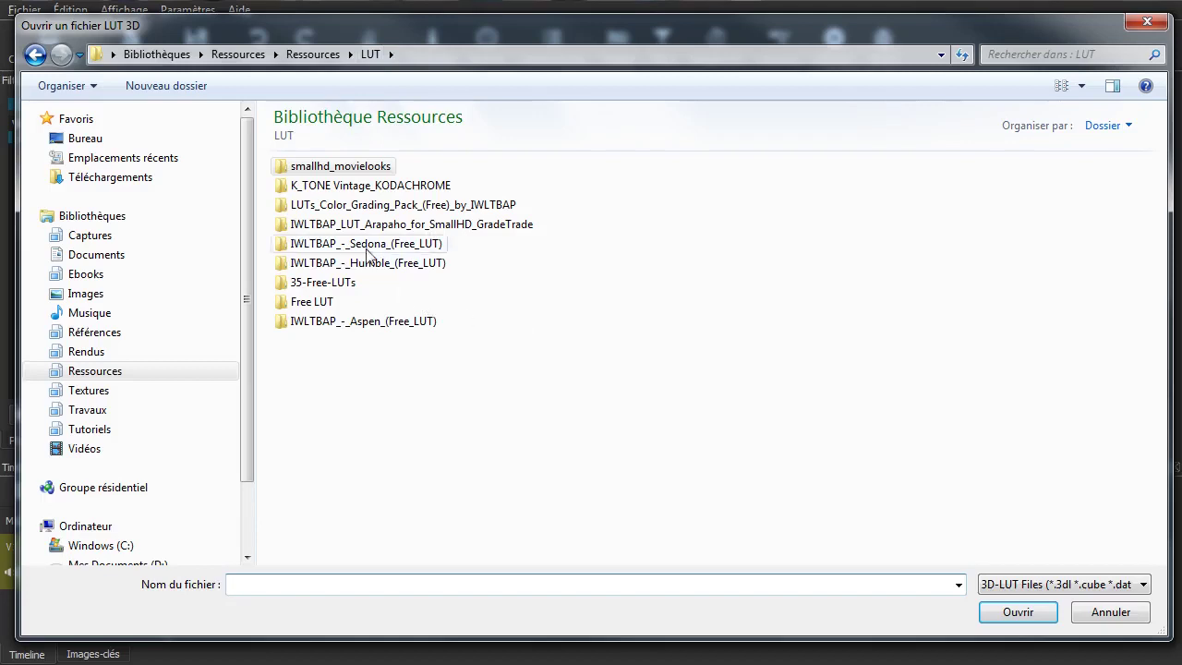
double_click(319, 283)
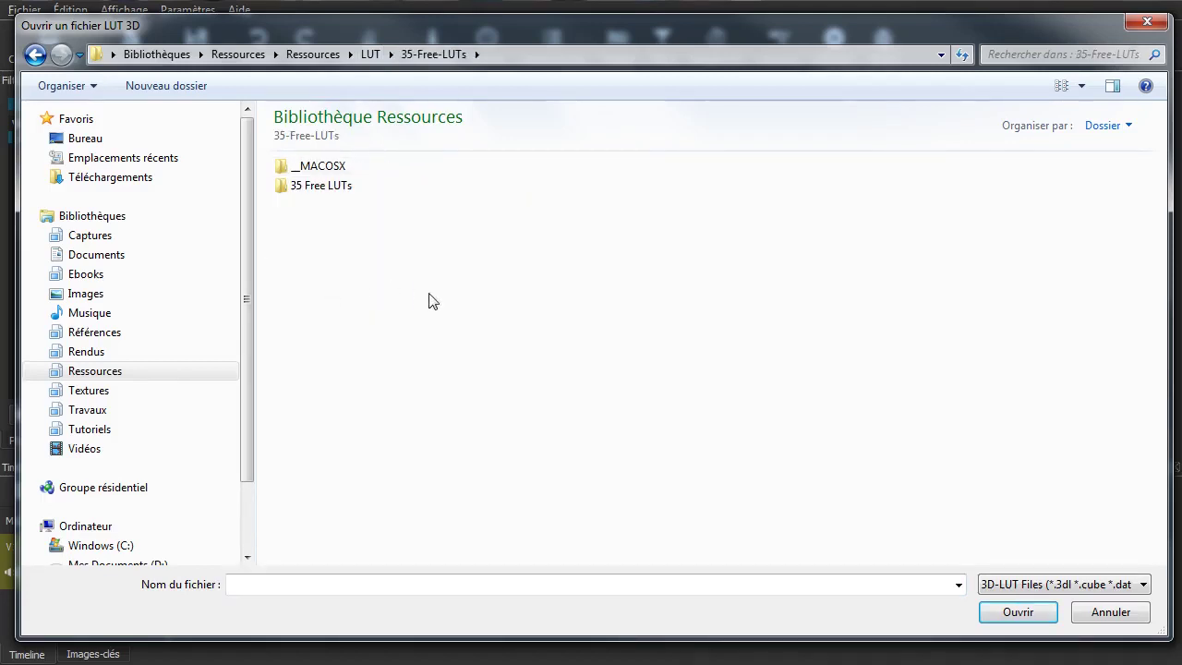
double_click(318, 189)
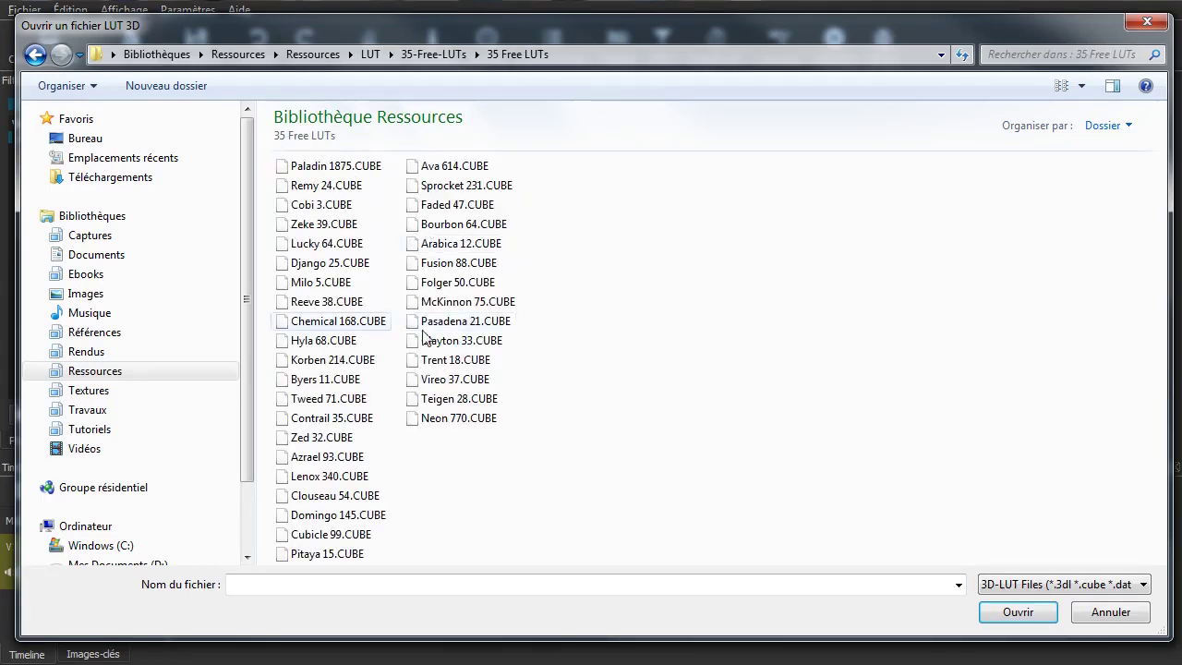
left_click(462, 243)
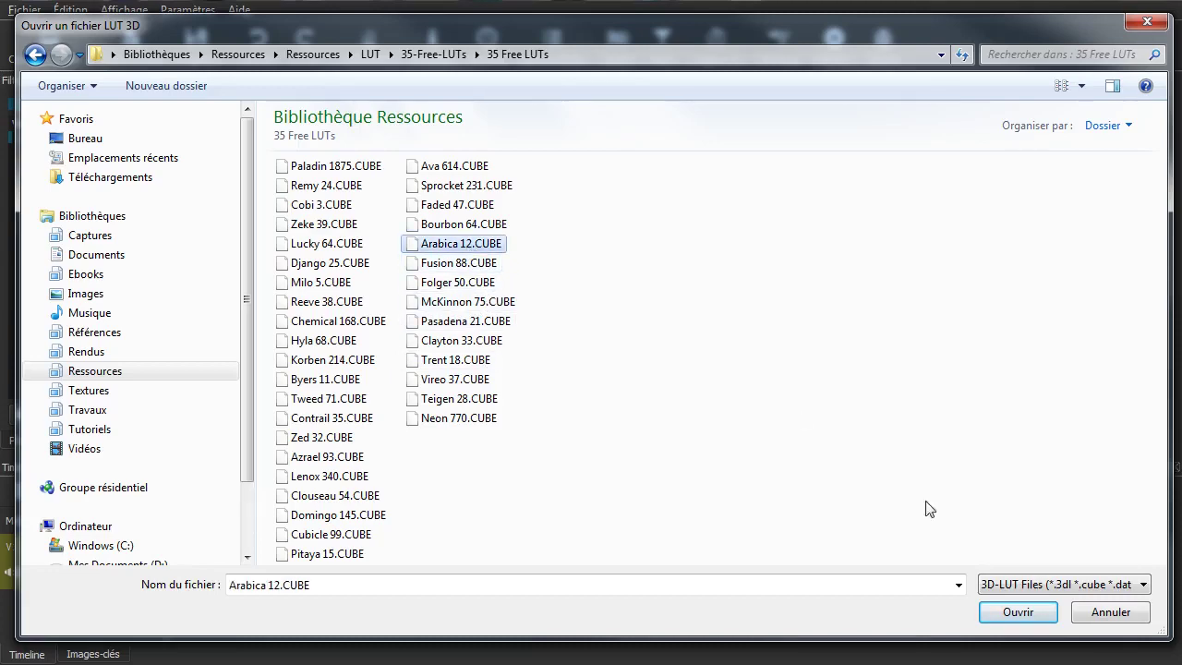
left_click(1008, 614)
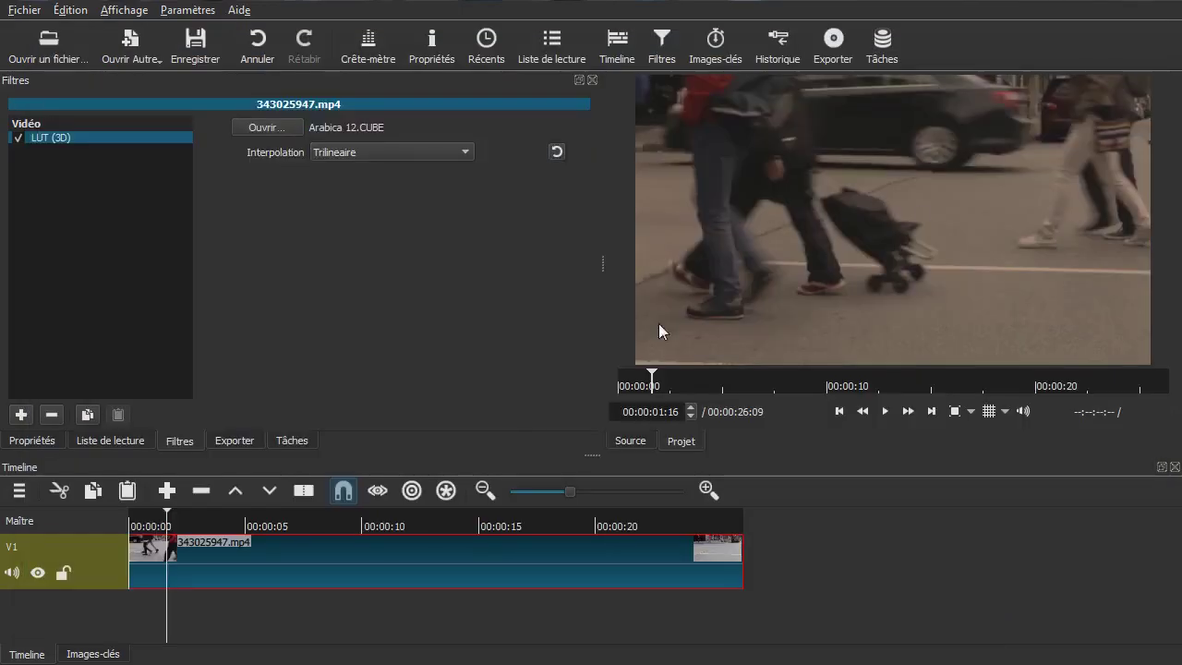
key("Home")
key("space")
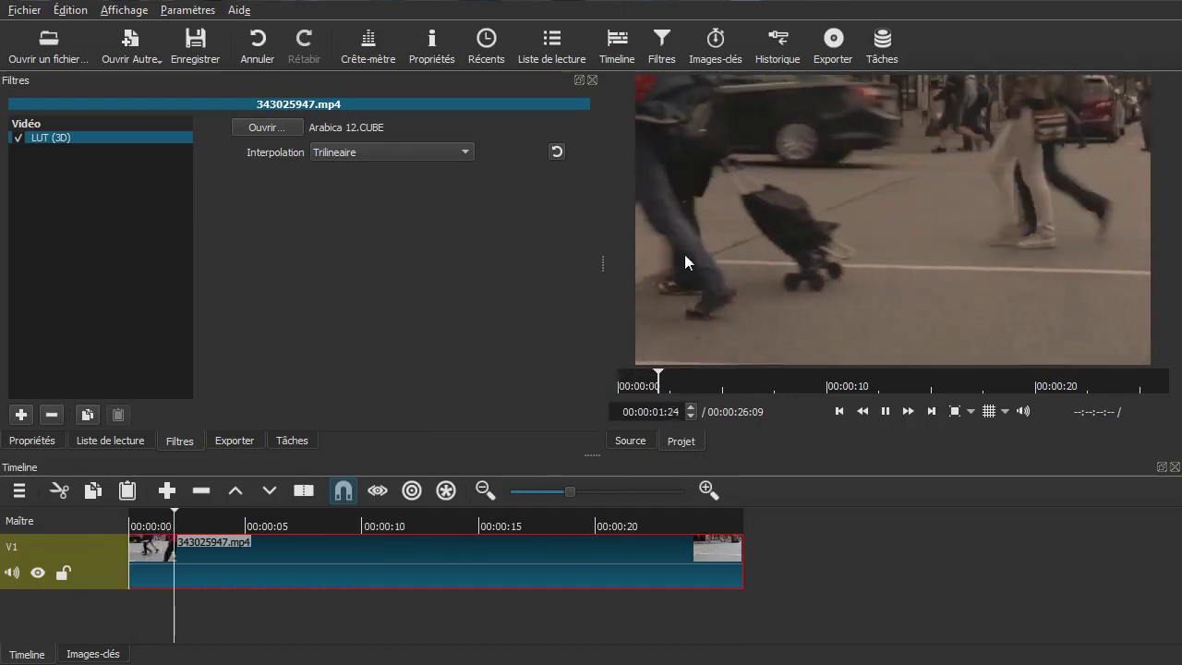
Load Folger 50.CUBE into the LUT (3D) filter and play the clip's opening to preview the grading.
left_click(270, 127)
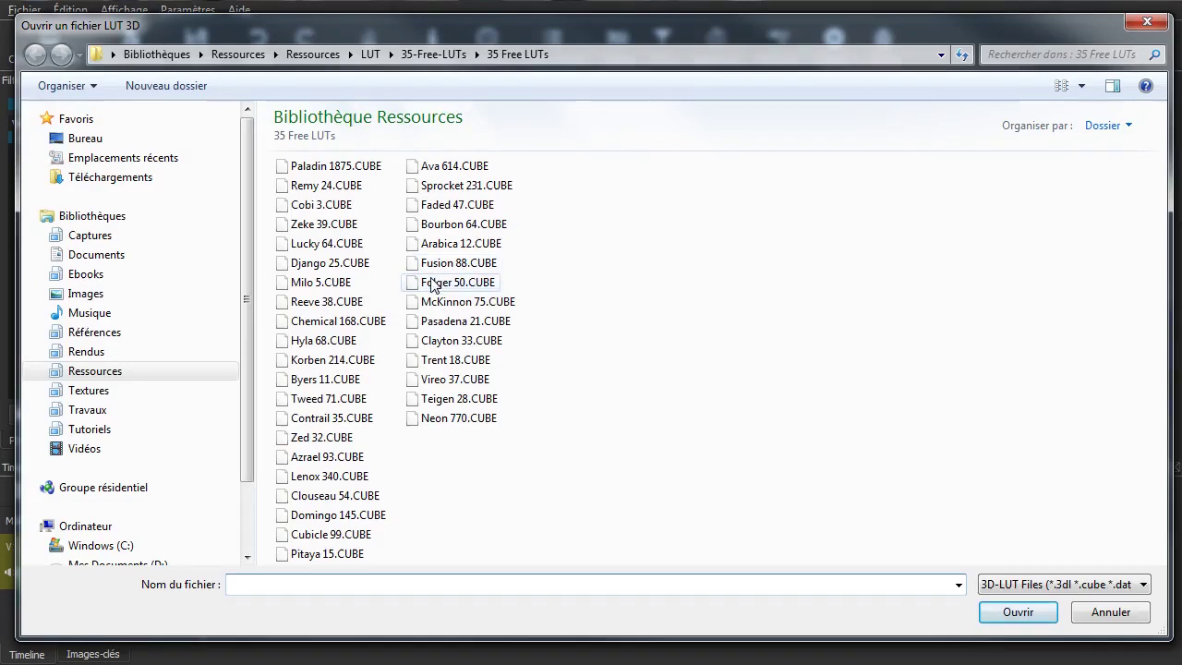
left_click(431, 285)
left_click(1019, 613)
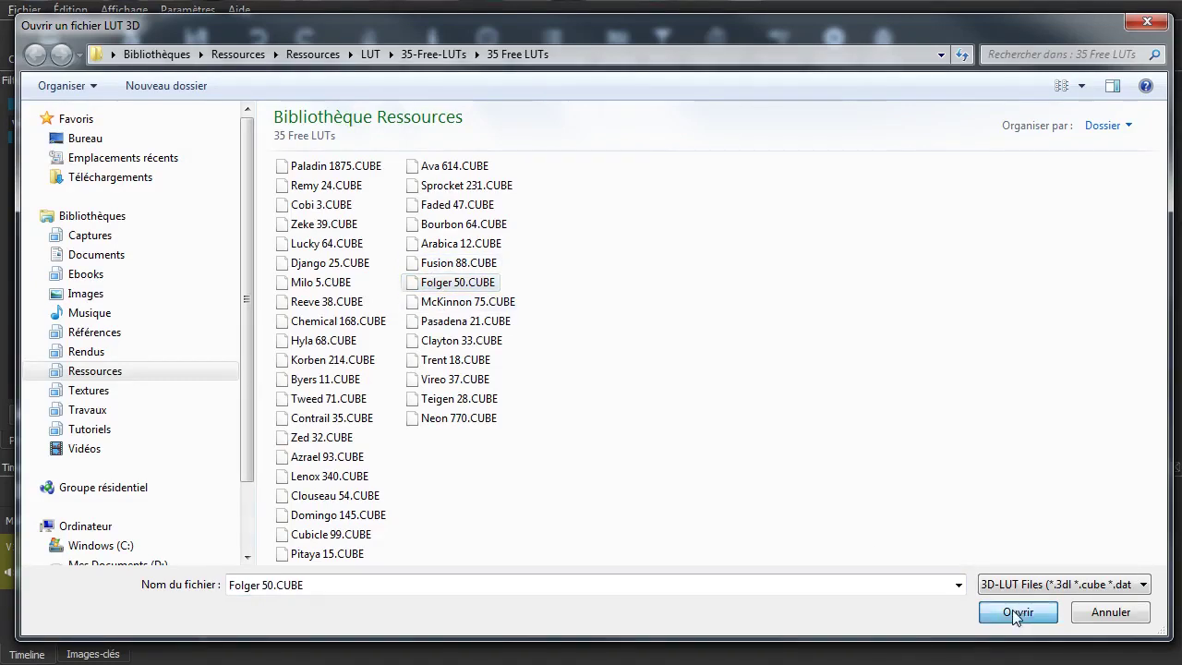
key("Home")
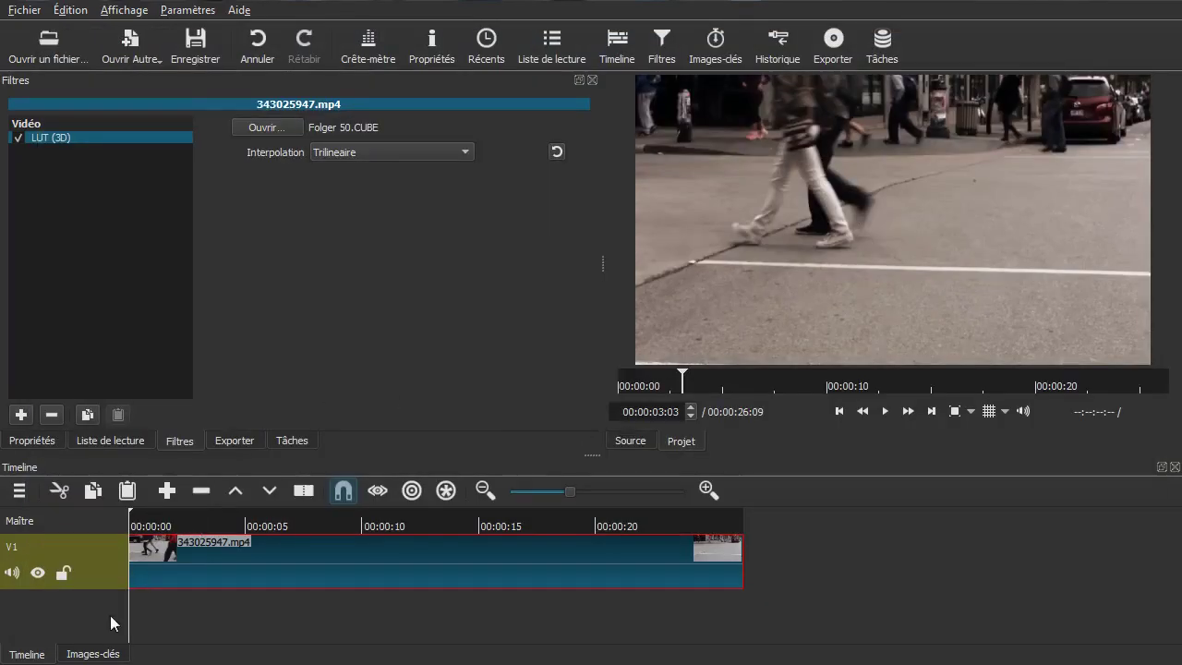
key("space")
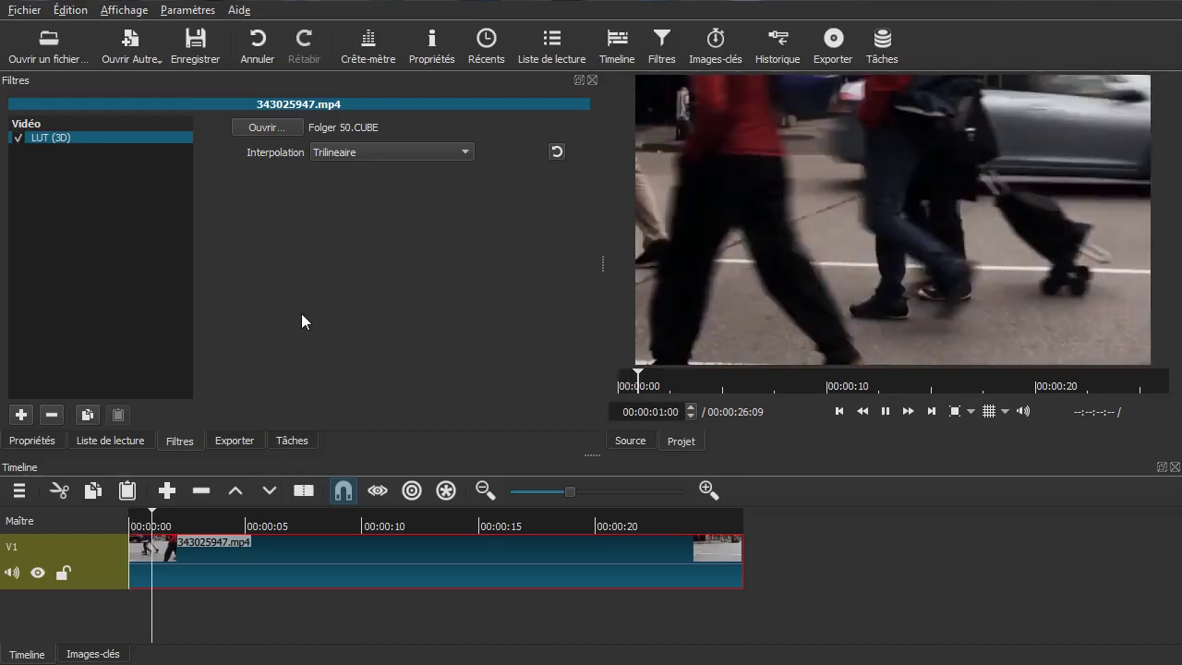
key("space")
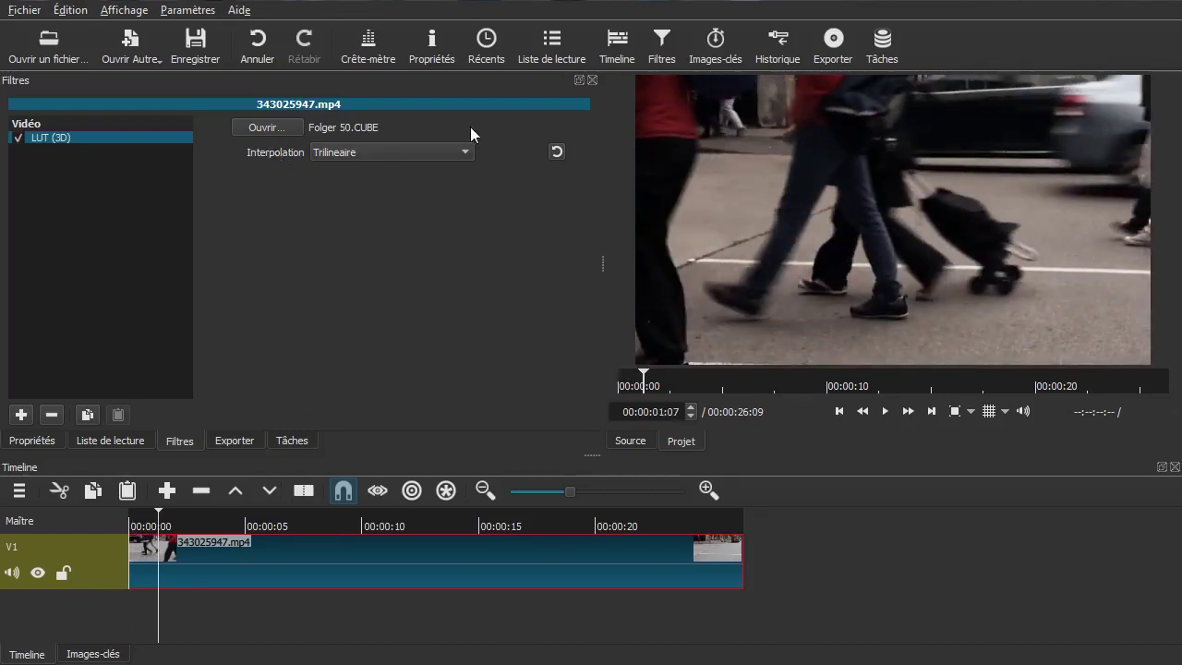
Try the Plus proche, Trilineaire and Tétraédral interpolations in the LUT (3D) filter, and reset the interpolation to its default.
left_click(396, 151)
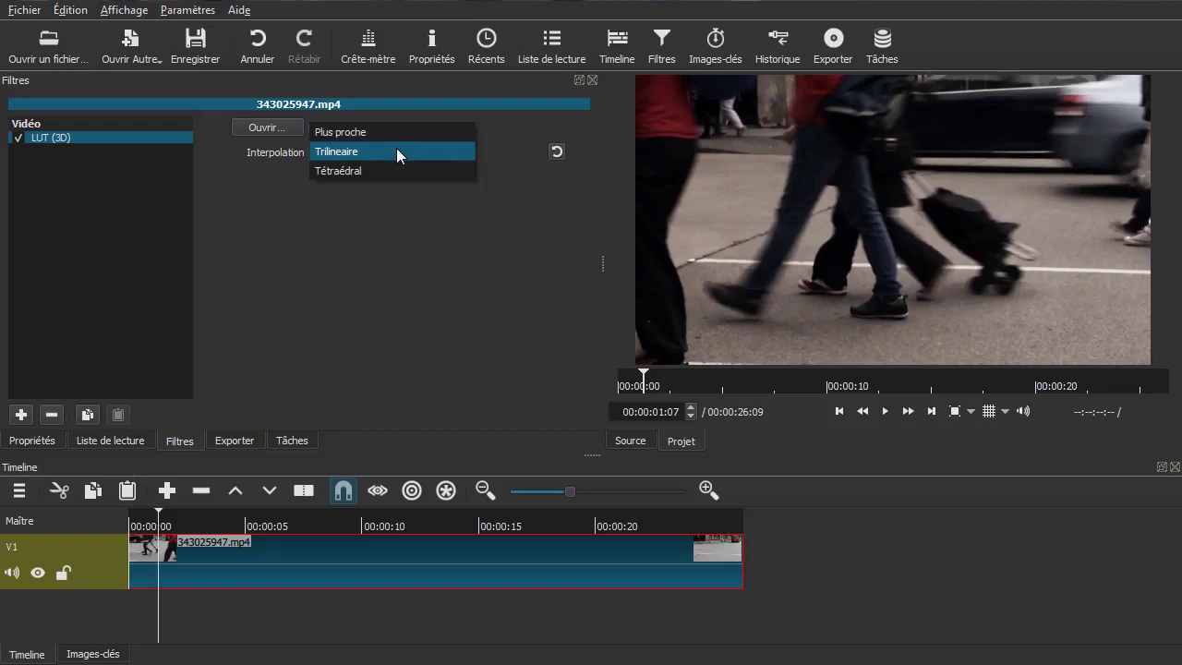
left_click(394, 133)
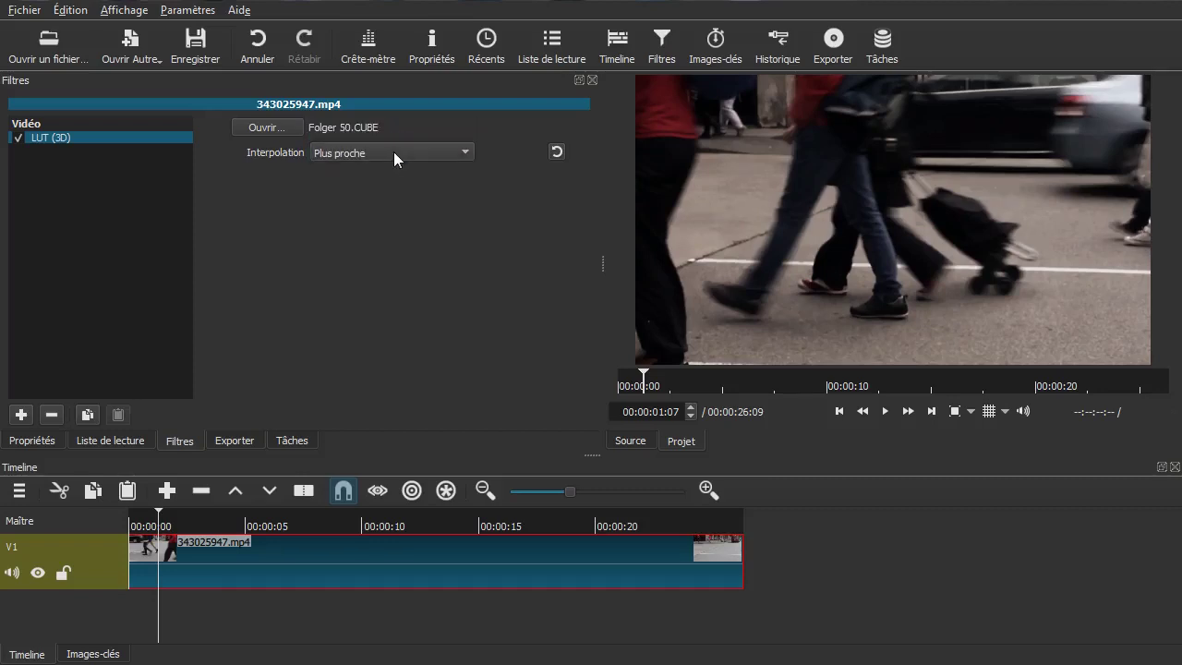
left_click(390, 155)
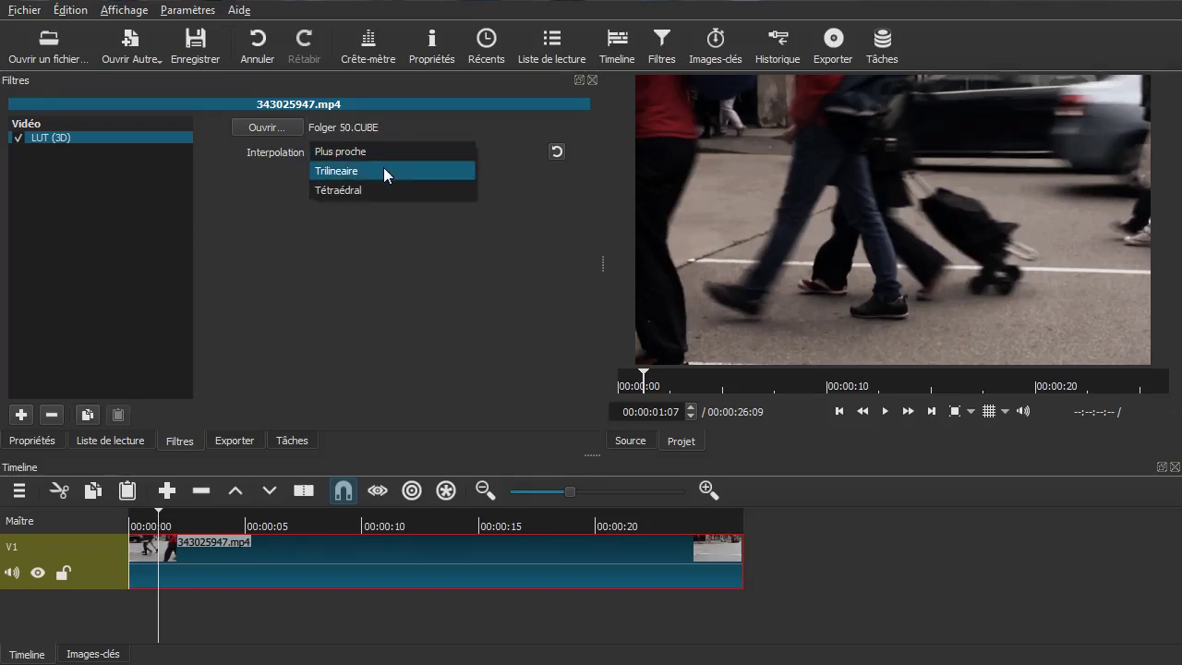
left_click(384, 167)
left_click(396, 151)
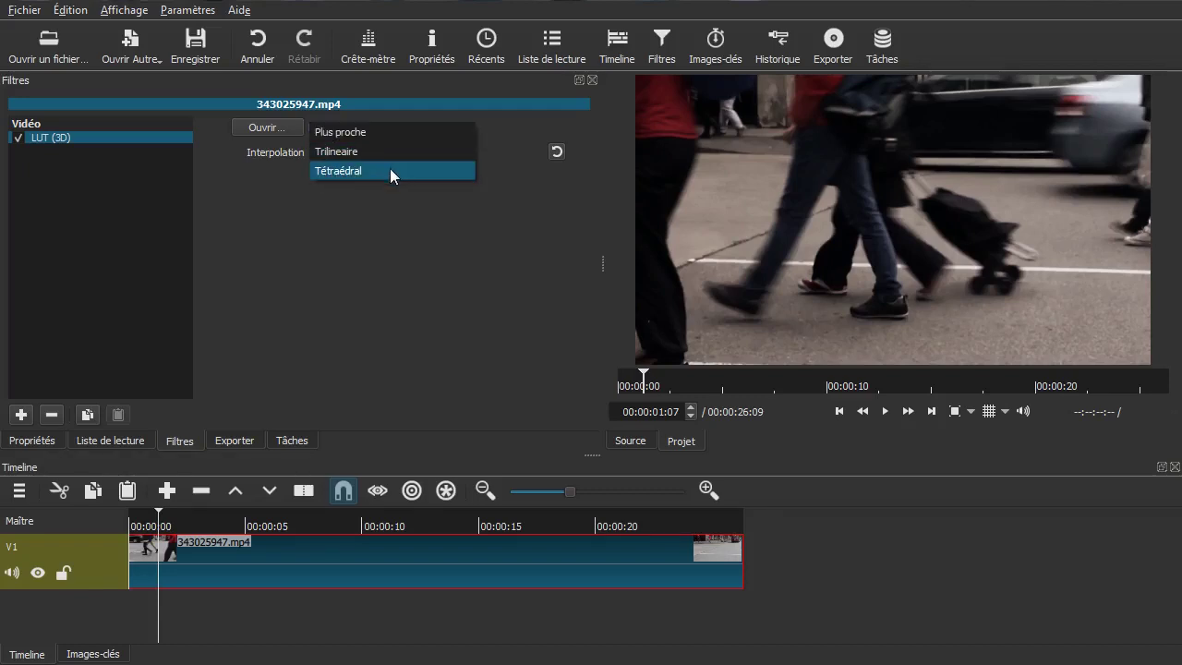
left_click(390, 170)
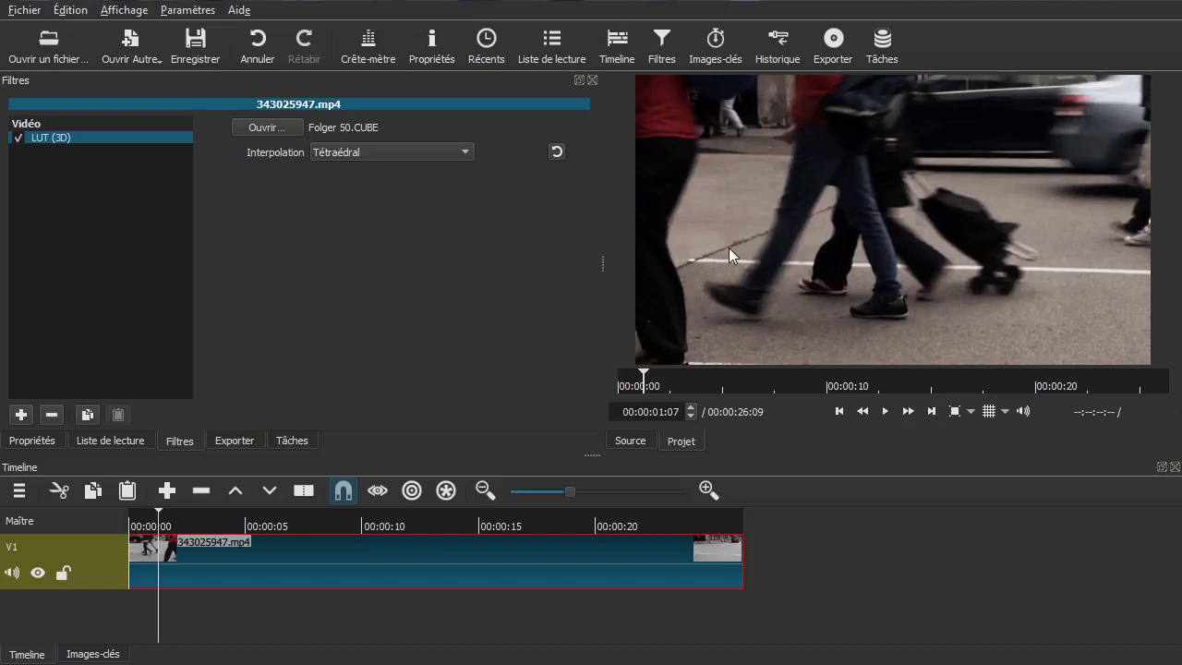
left_click(556, 153)
Move the playhead to about 13 seconds and load Bourbon 64.CUBE into the clip's LUT (3D) filter.
left_click_drag(197, 601, 436, 621)
left_click(273, 123)
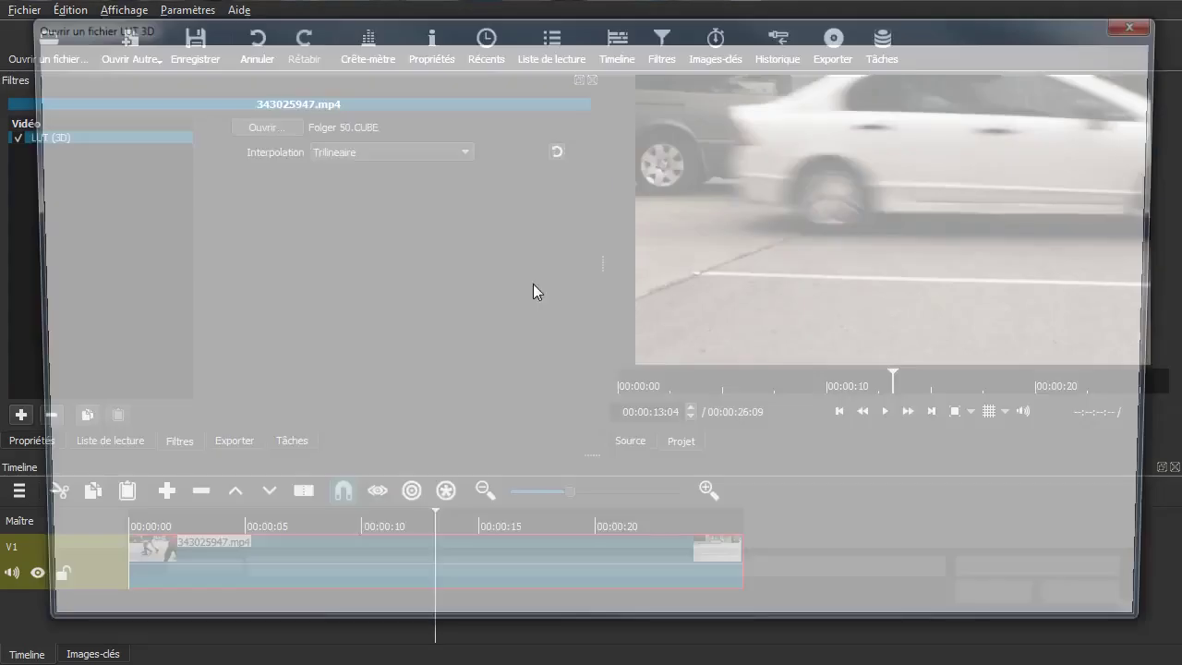
left_click(473, 226)
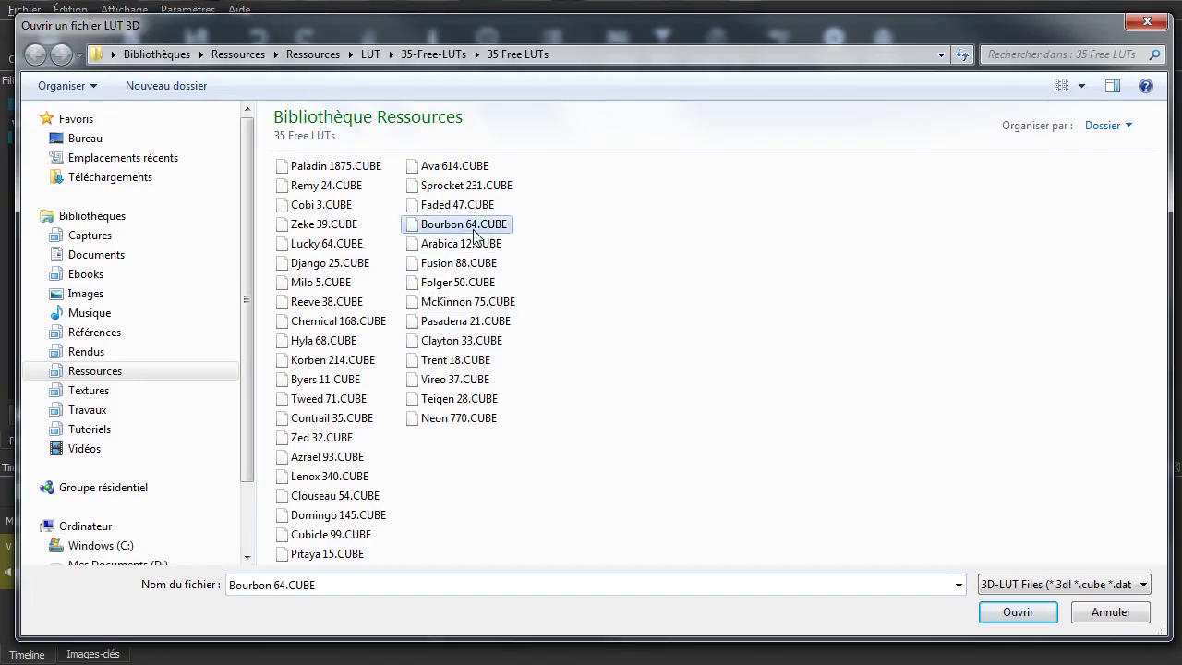
left_click(1016, 613)
Play the first few seconds of the clip, and disable and re-enable the LUT (3D) filter to compare the Bourbon 64 grading.
key("Home")
key("space")
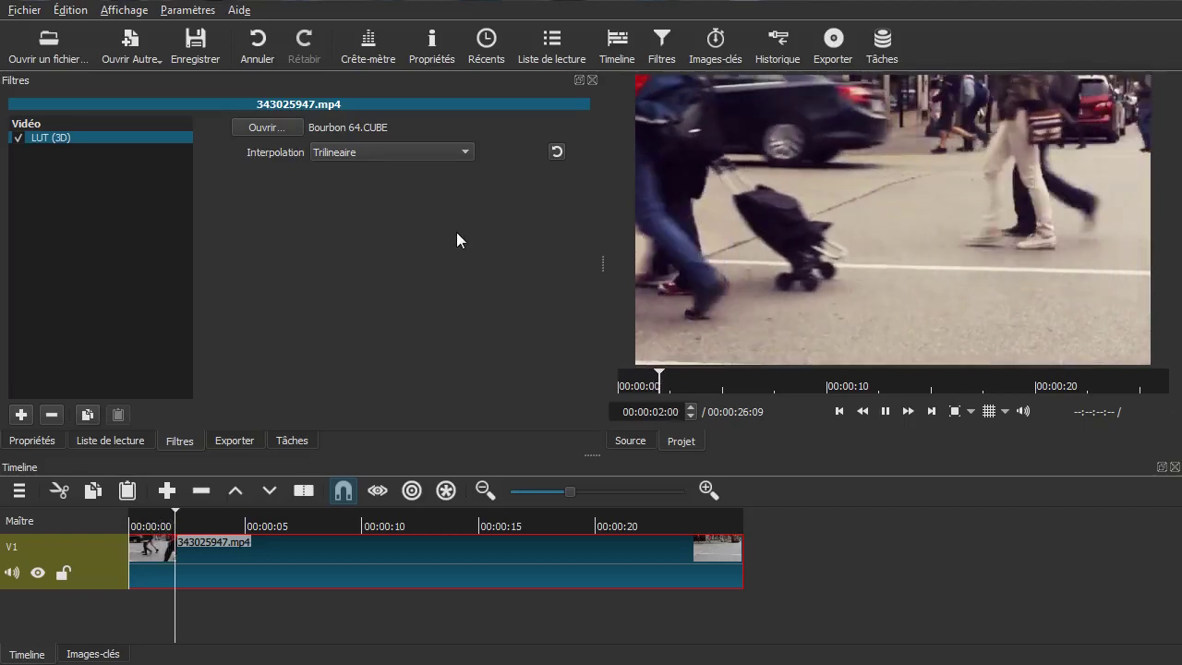
key("space")
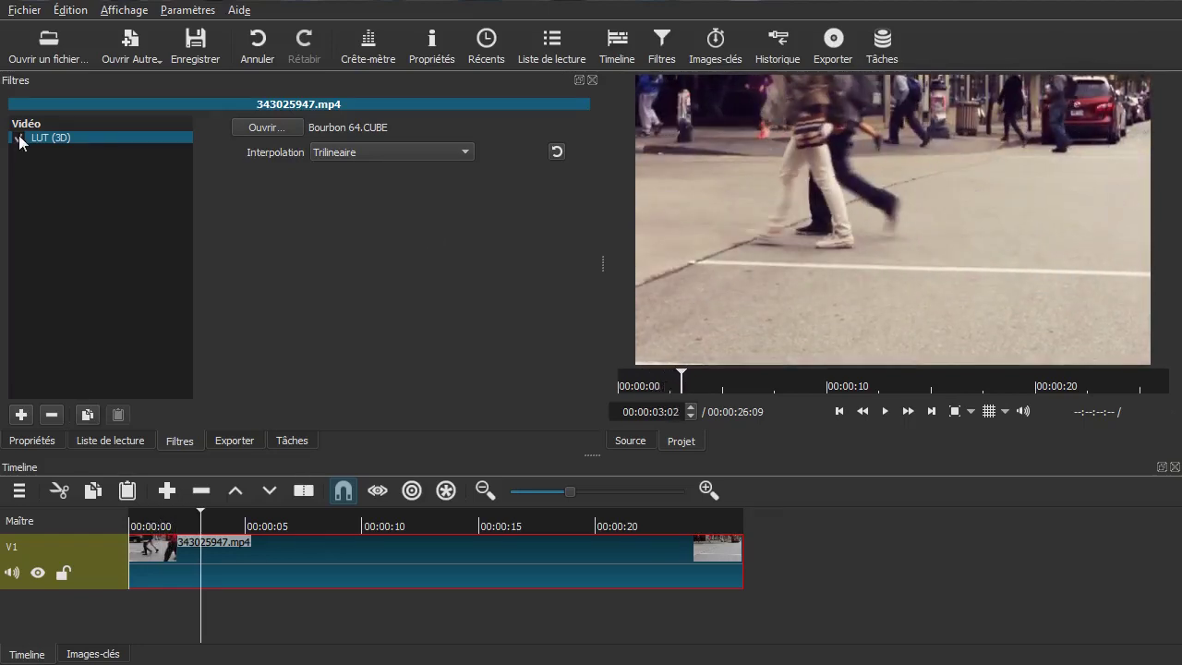
left_click(20, 139)
left_click(20, 138)
Browse the LUT folder for the clip's LUT (3D) filter, examining the LUTs_Color_Grading_Pack_(Free)_by_IWLTBAP and Free LUT packs.
left_click(277, 128)
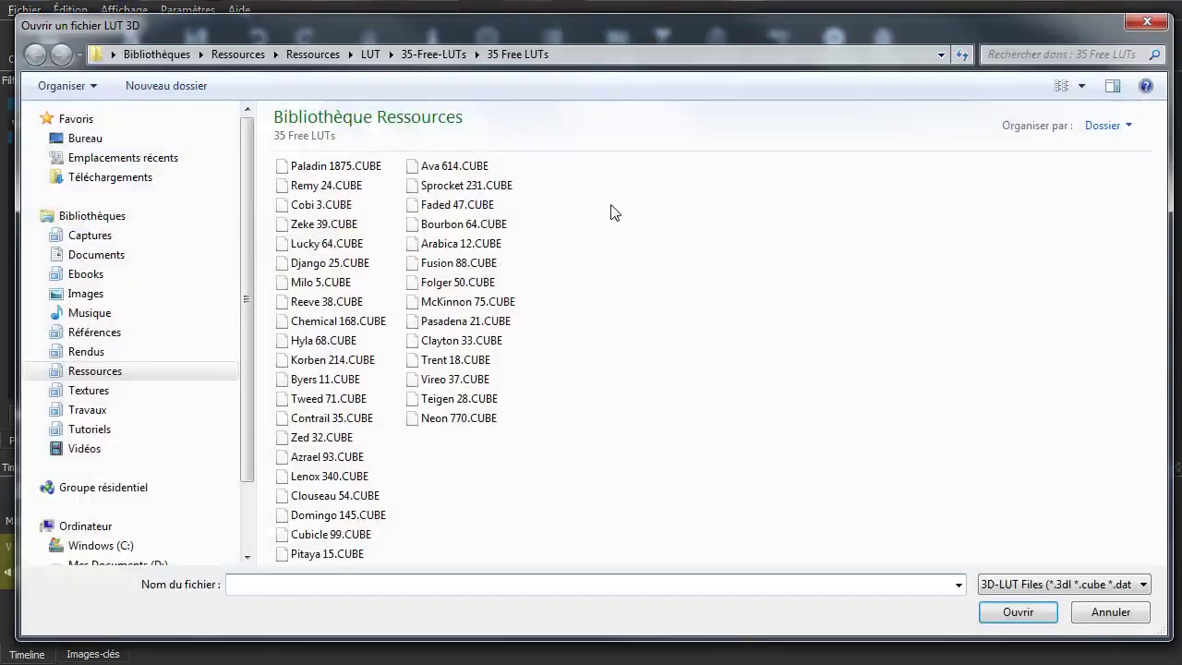
left_click(371, 56)
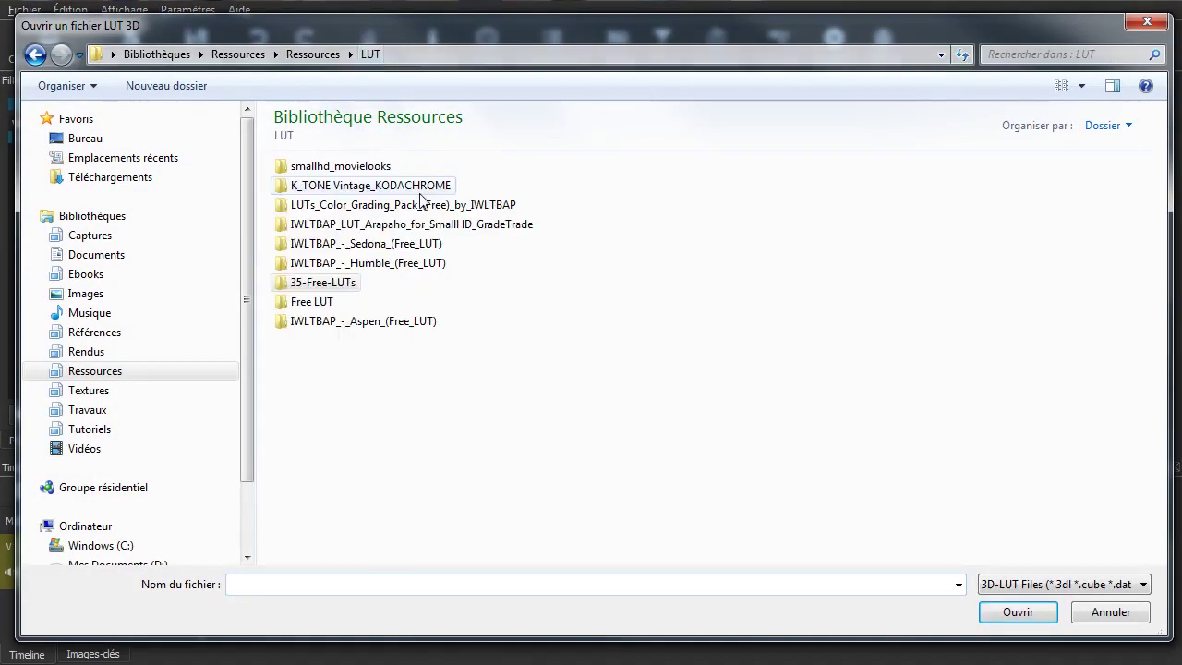
double_click(401, 206)
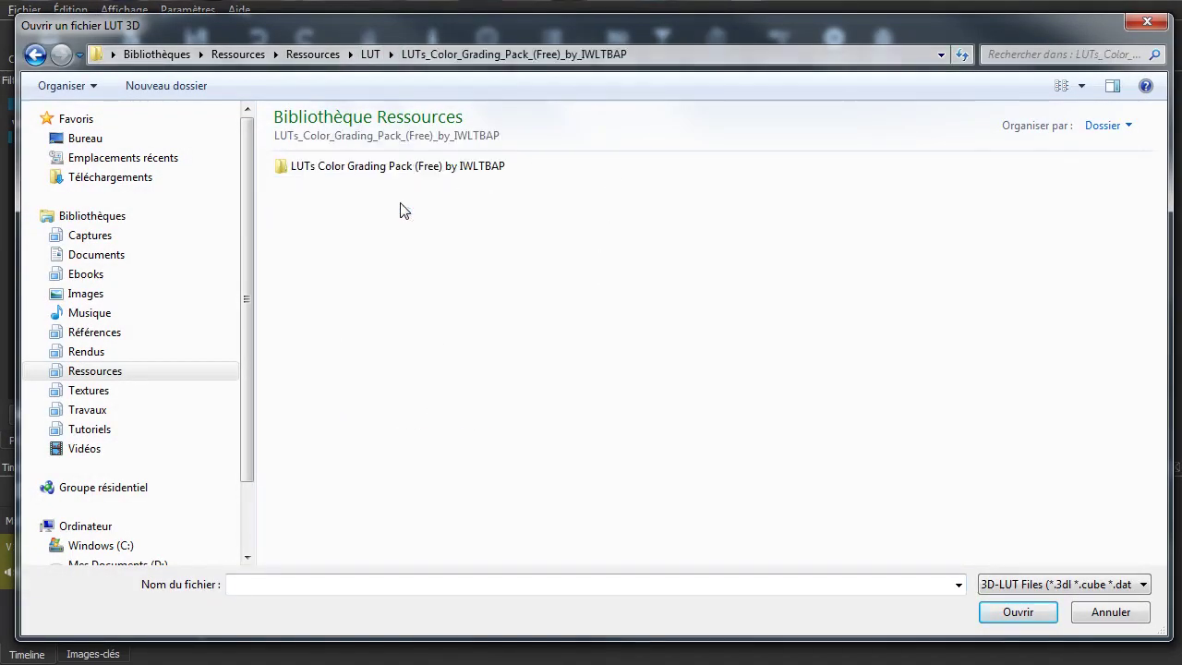
double_click(434, 171)
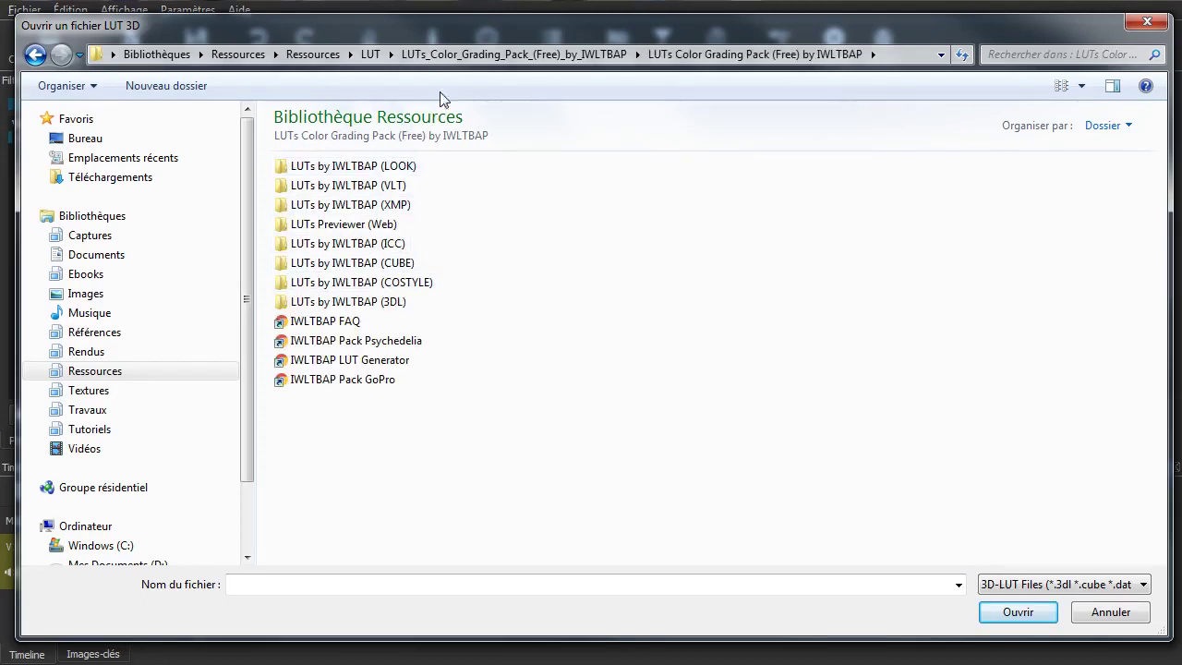
left_click(367, 53)
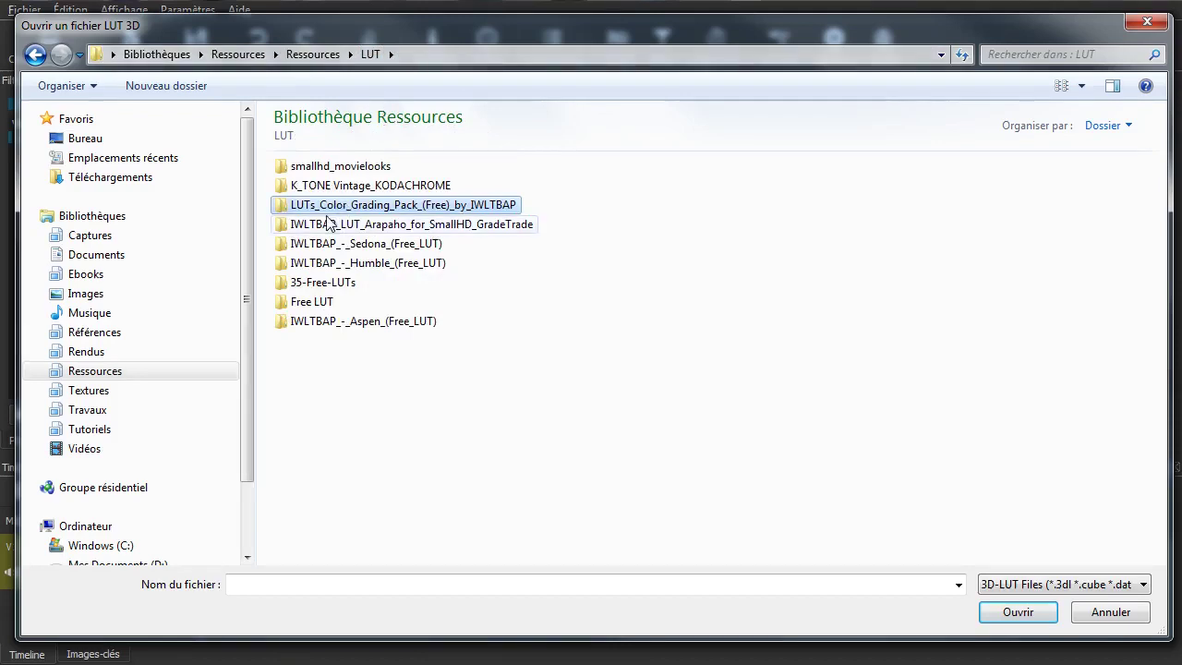
double_click(311, 301)
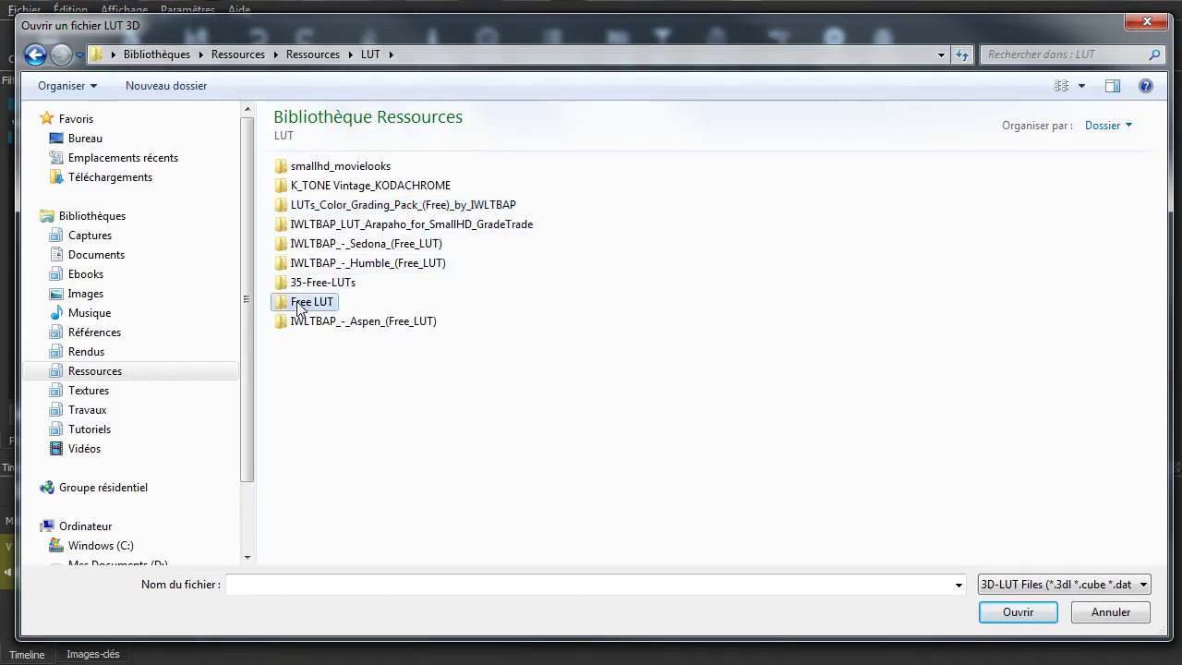
double_click(311, 187)
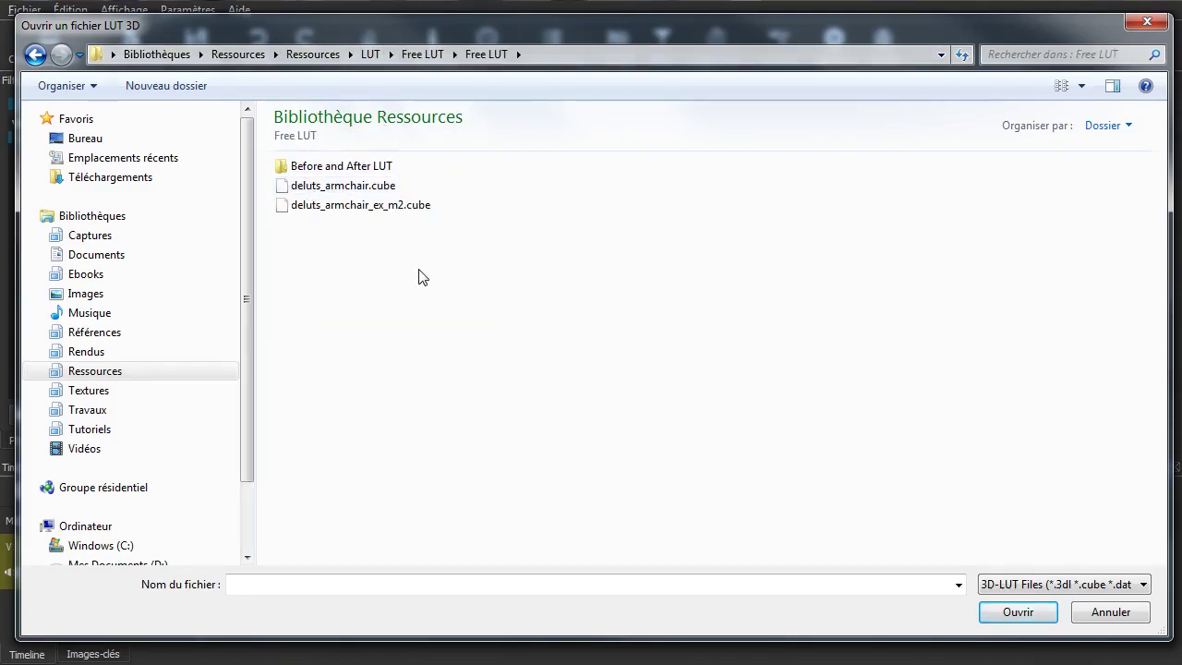
Examine the IWLTBAP Aspen and Humble free LUT packs, including the CUBE files of the Humble pack.
left_click(370, 54)
left_click(325, 322)
double_click(325, 323)
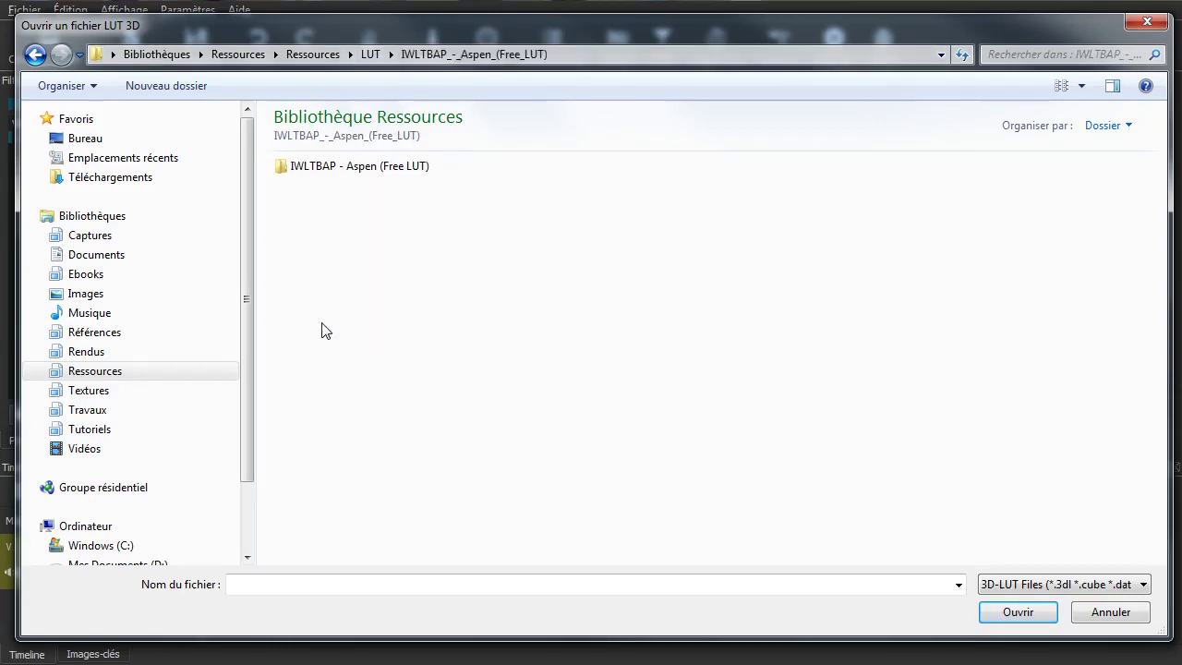
double_click(345, 167)
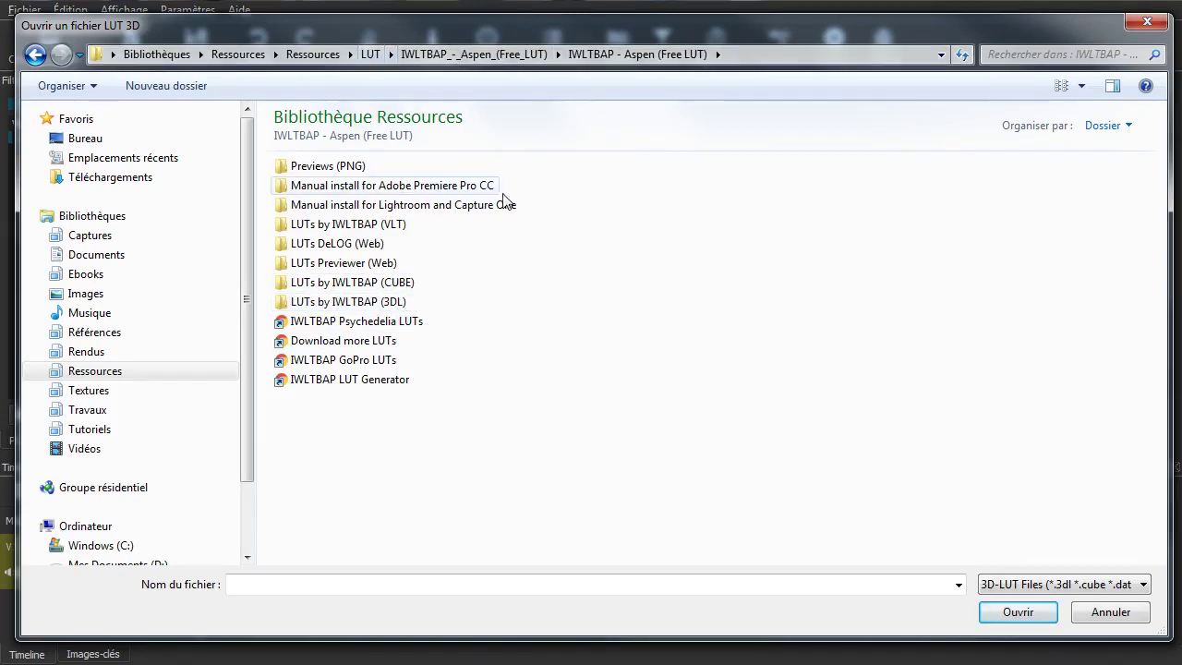
left_click(371, 53)
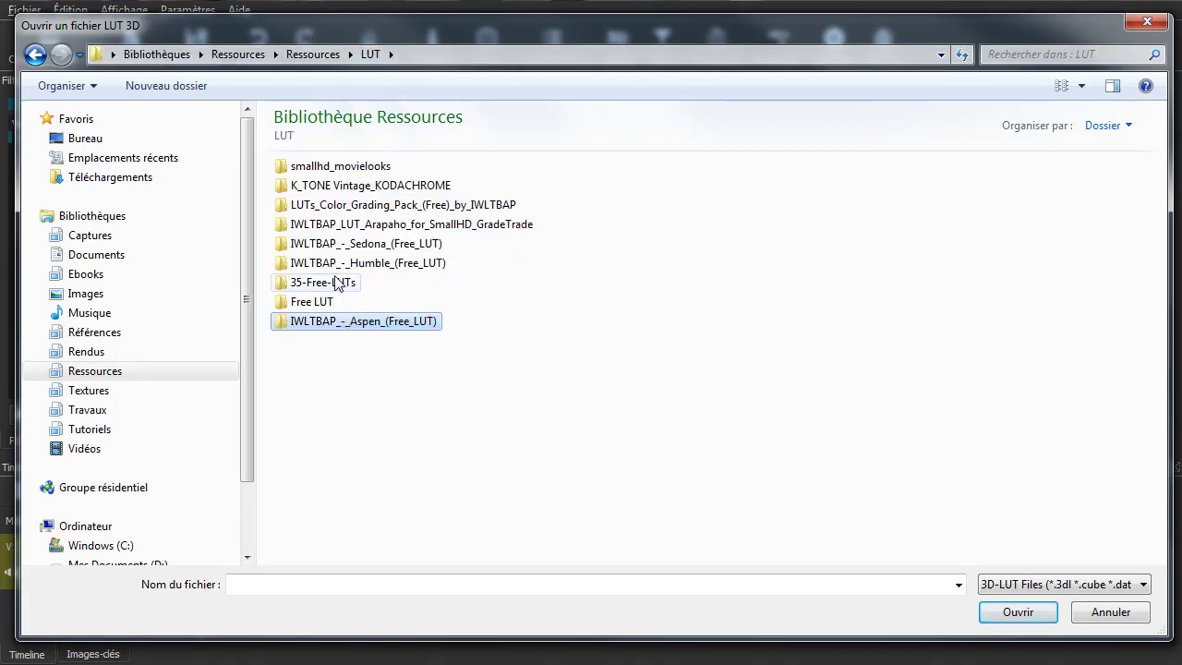
left_click(324, 265)
double_click(323, 265)
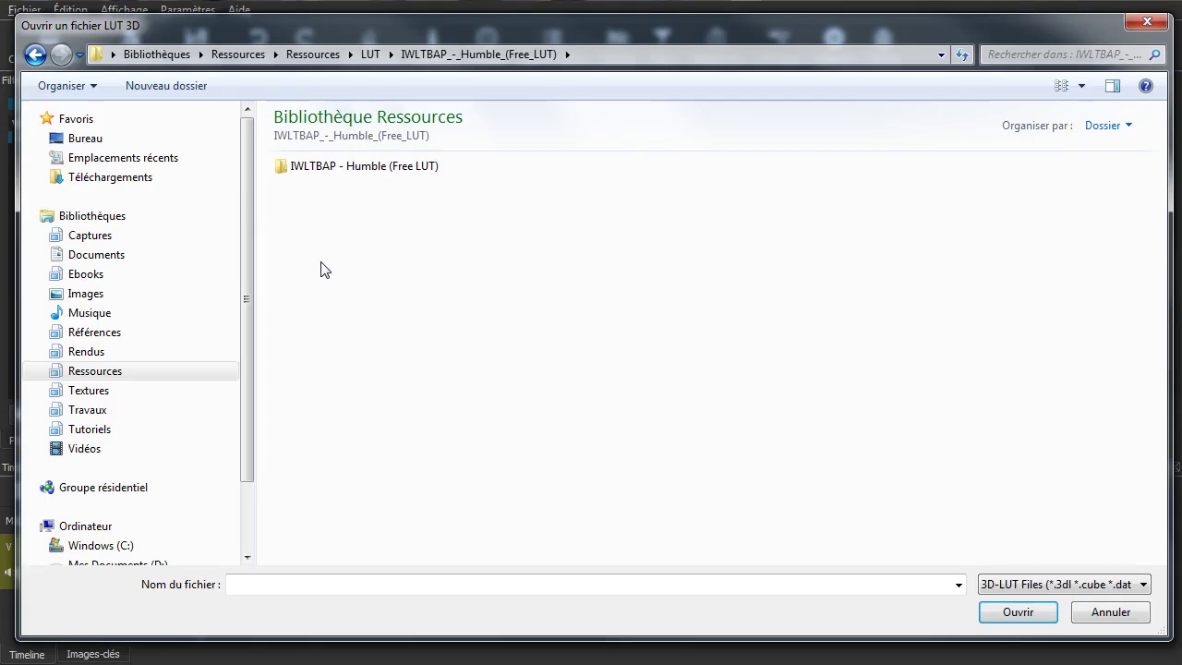
double_click(346, 179)
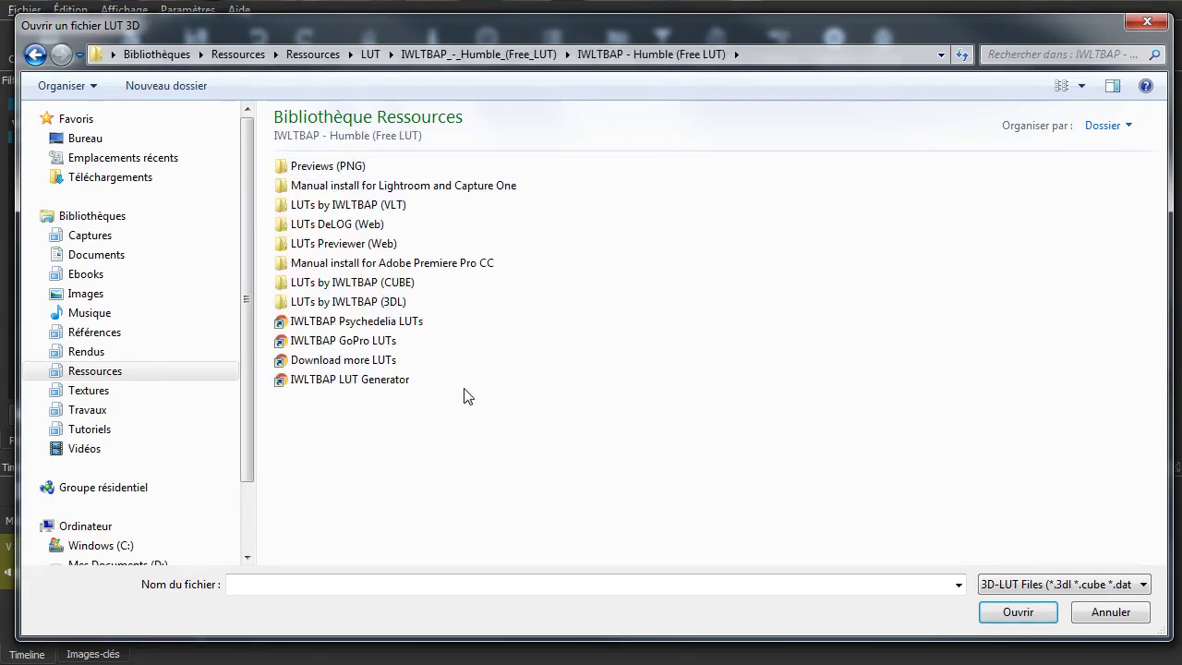
double_click(396, 288)
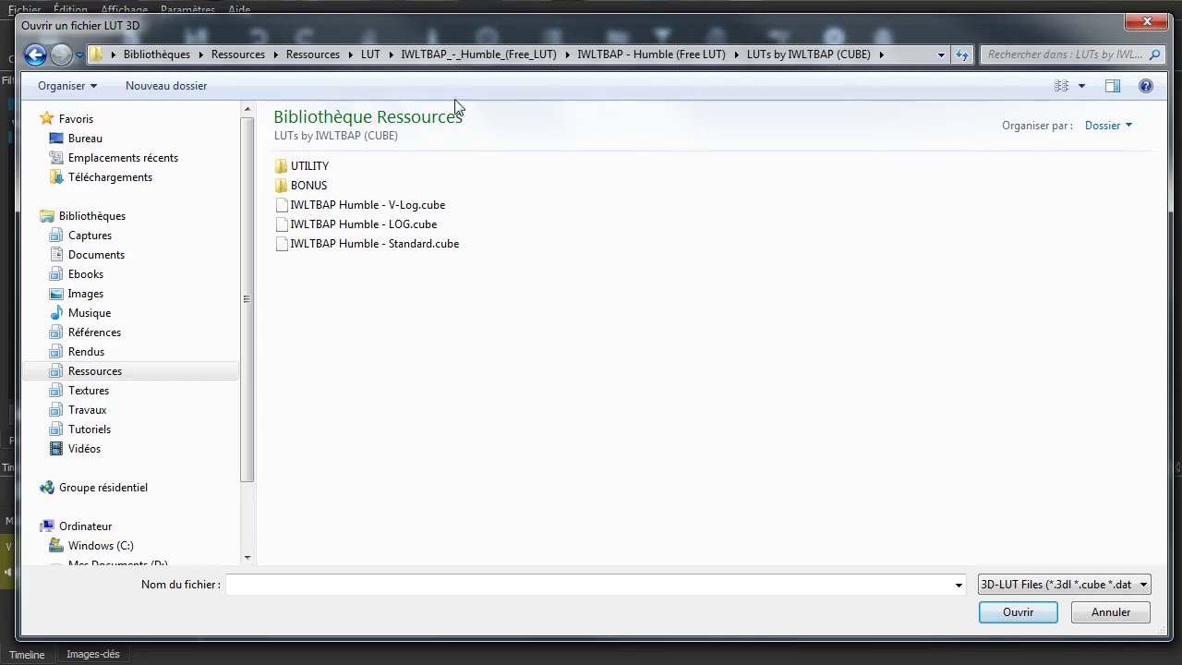
Load K_TONE Vintage_KODACHROME.cube from its pack folder into the clip's LUT (3D) filter.
left_click(370, 53)
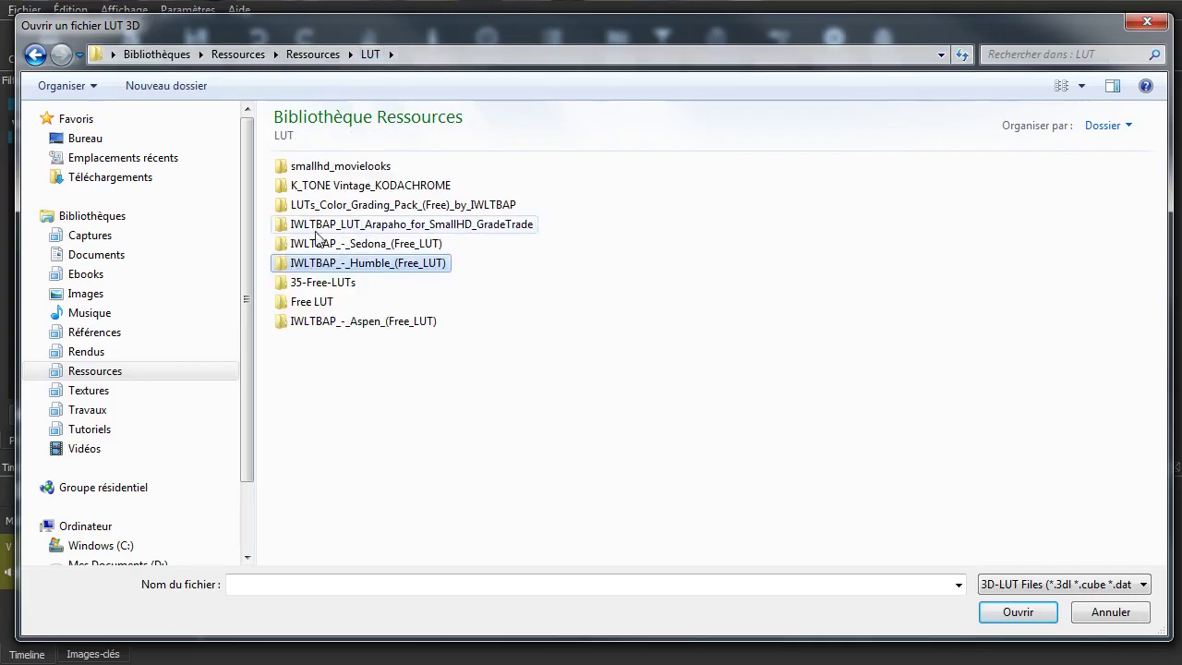
double_click(330, 185)
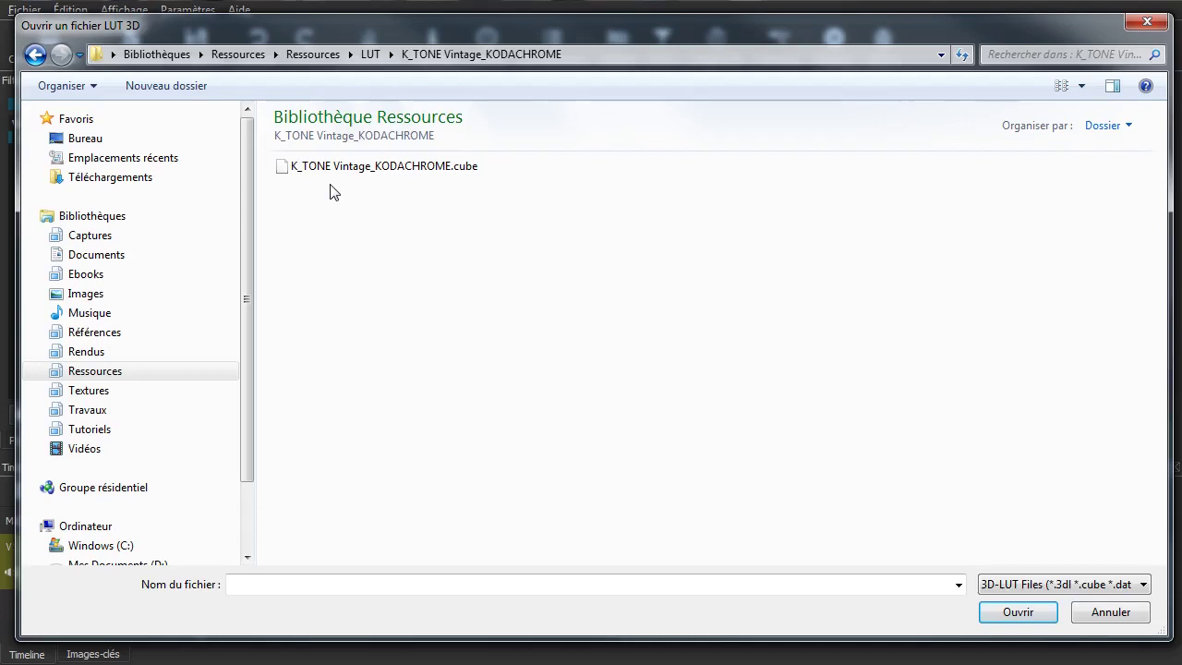
left_click(338, 168)
left_click(1018, 614)
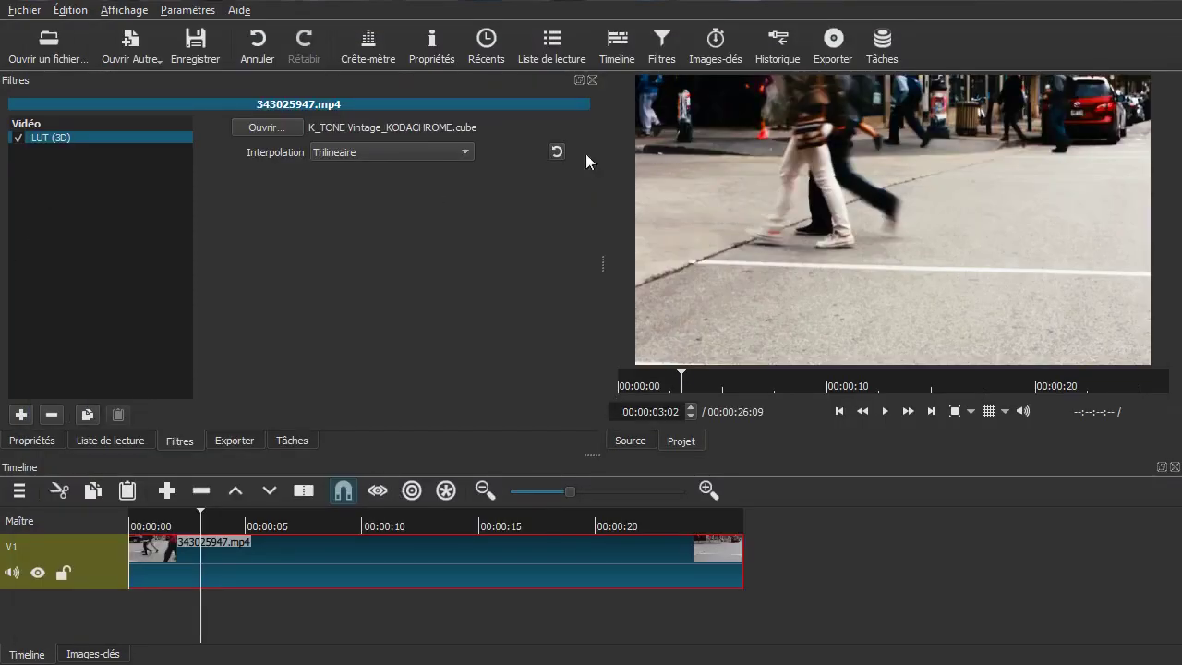
Disable and re-enable the LUT (3D) filter to compare the Kodachrome grading, and play the clip from its start to about 7 seconds.
left_click(19, 139)
left_click(18, 138)
key("Home")
key("space")
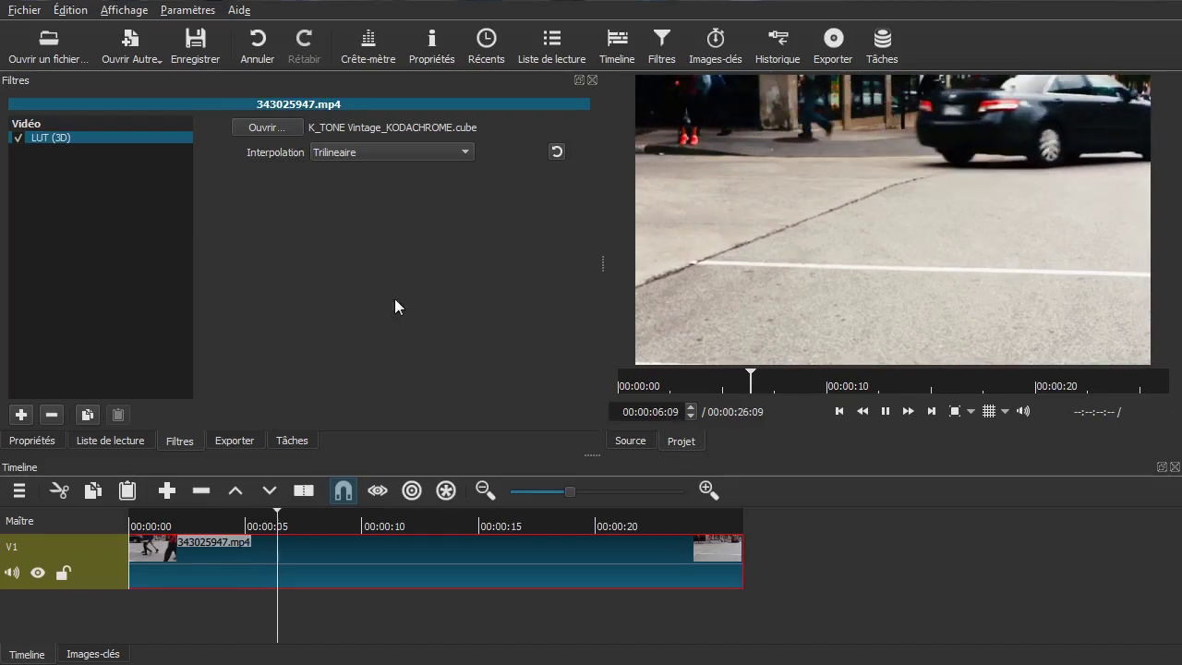
key("space")
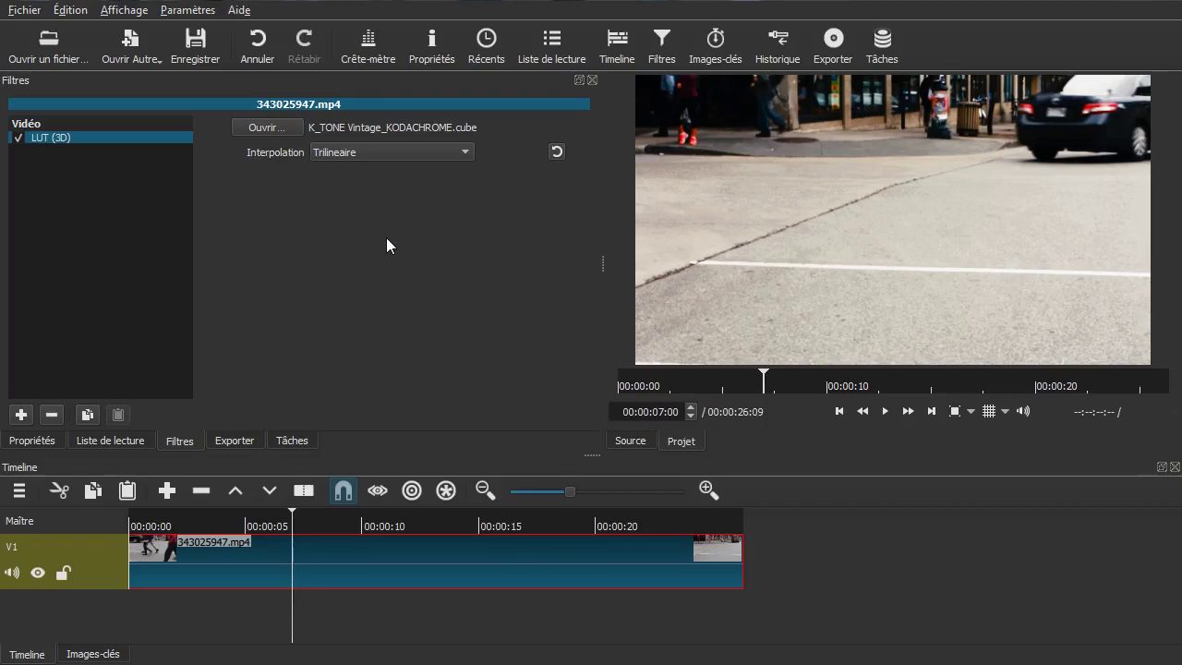
Try adding a LUT (3D) filter to the whole V1 track, then remove it and reselect the 343025947.mp4 clip.
left_click(100, 576)
left_click(20, 414)
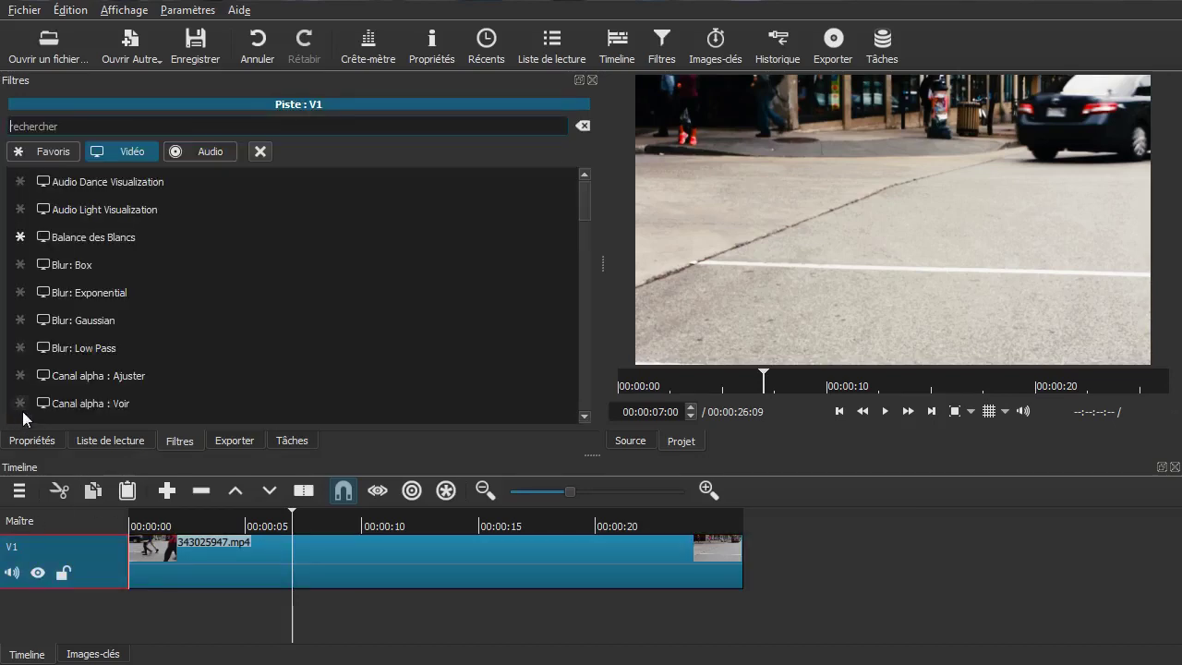
scroll(147, 353, "down", 5)
scroll(159, 341, "down", 4)
left_click(167, 288)
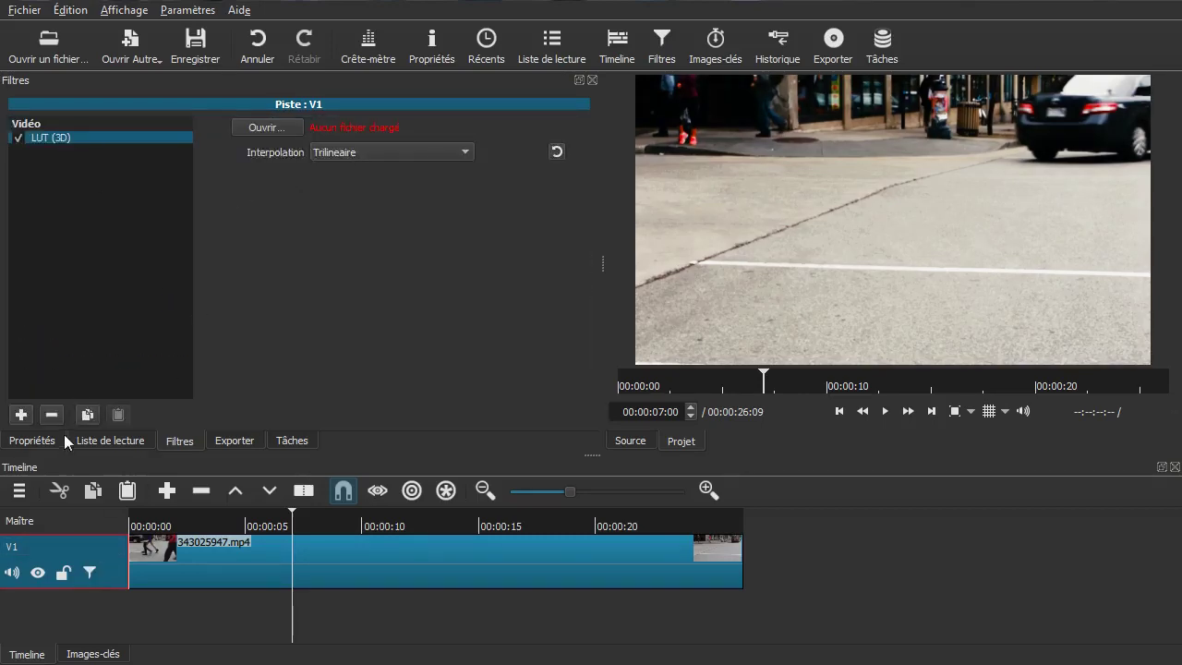
left_click(44, 416)
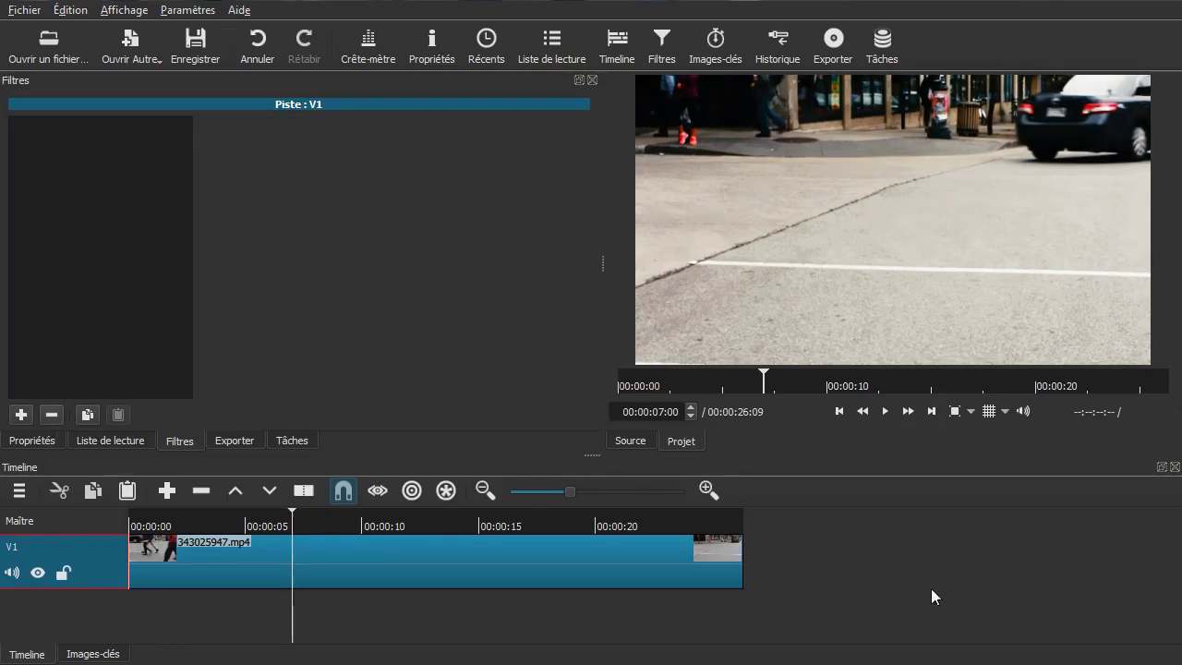
left_click(380, 549)
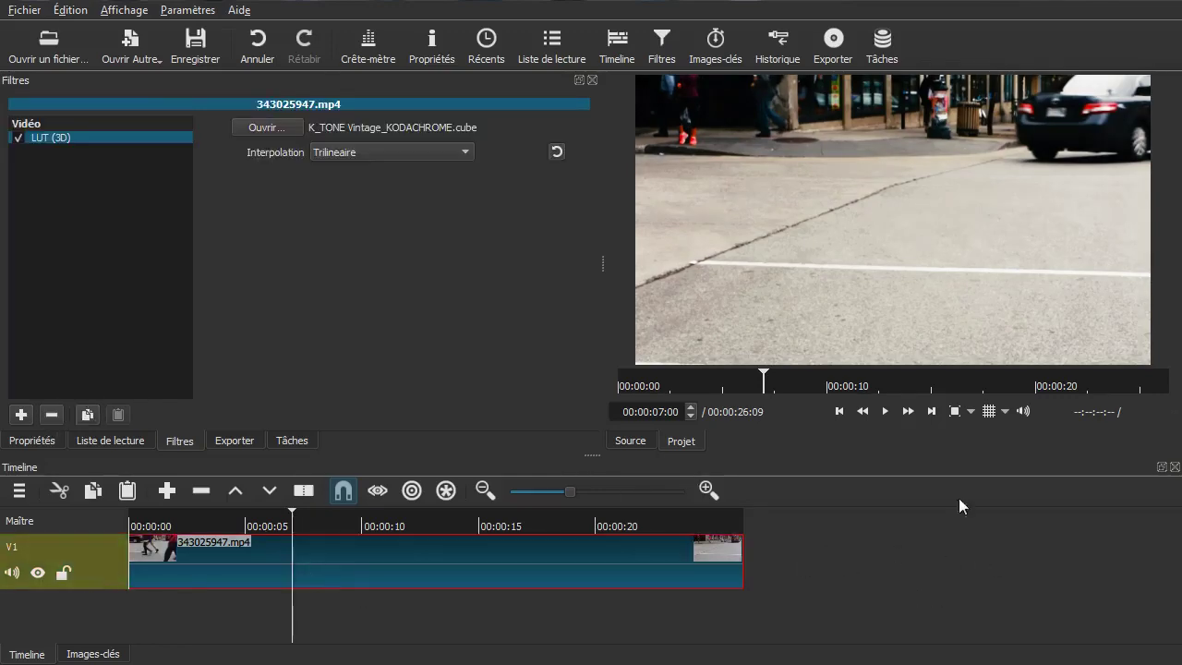